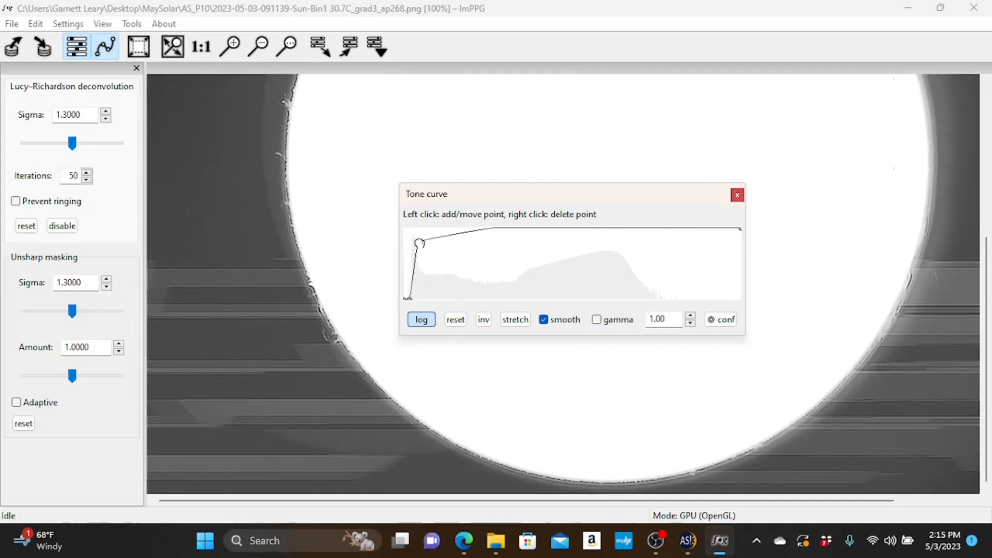
pyautogui.moveTo(986, 305); pyautogui.dragTo(987, 171)
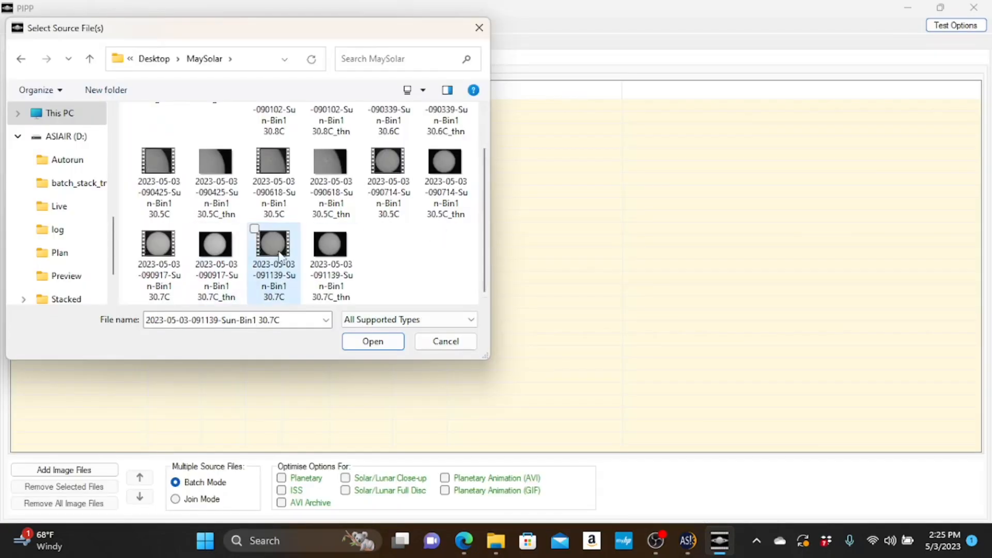
pyautogui.click(282, 269)
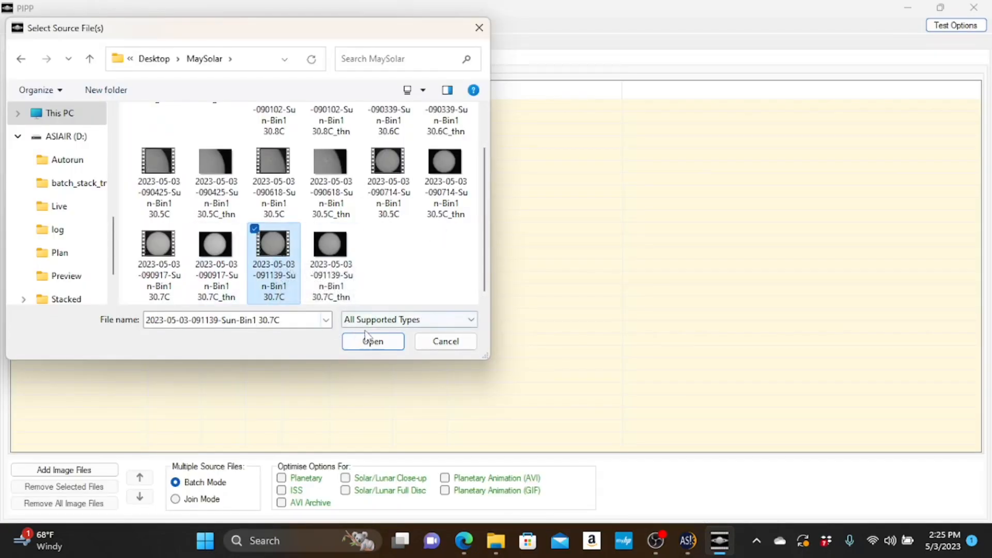
pyautogui.click(378, 341)
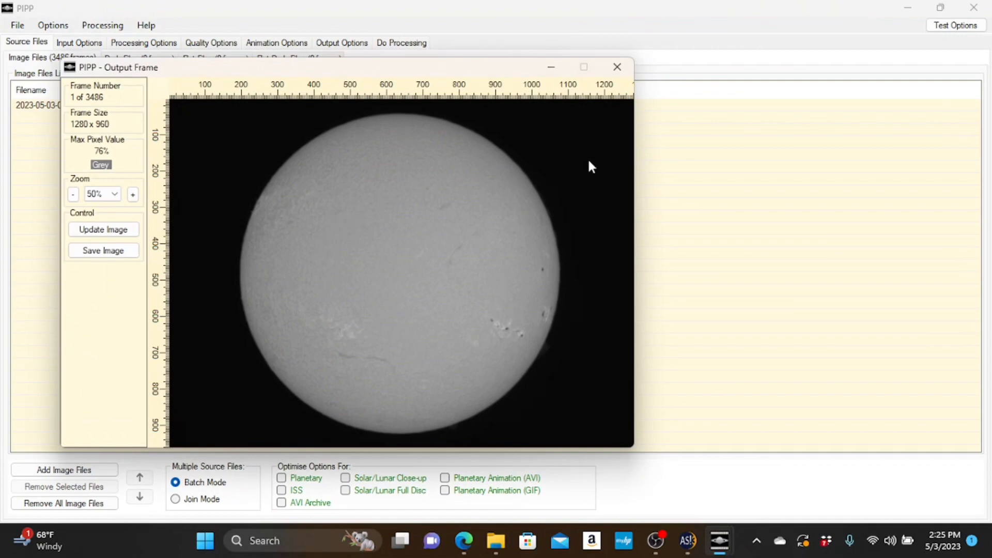
pyautogui.click(551, 66)
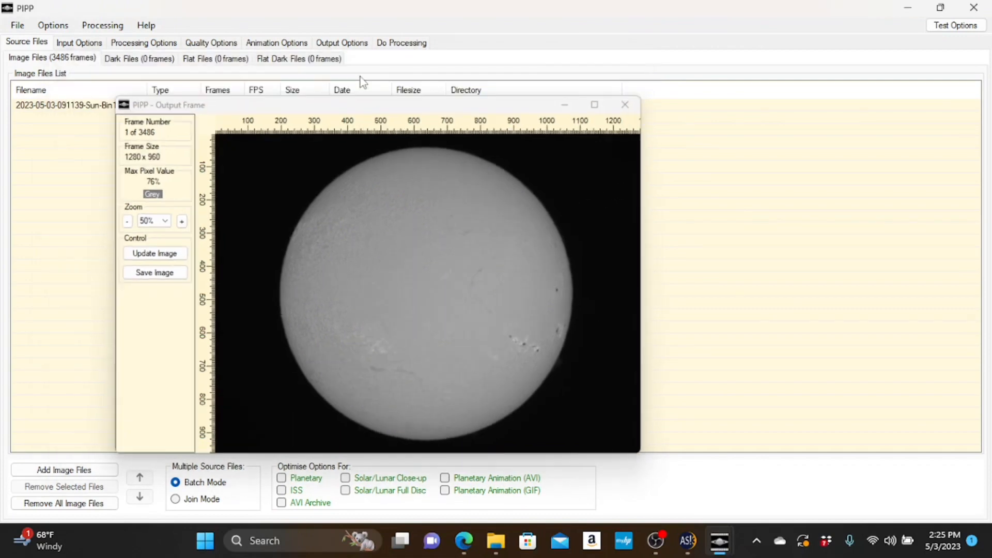
pyautogui.click(131, 102)
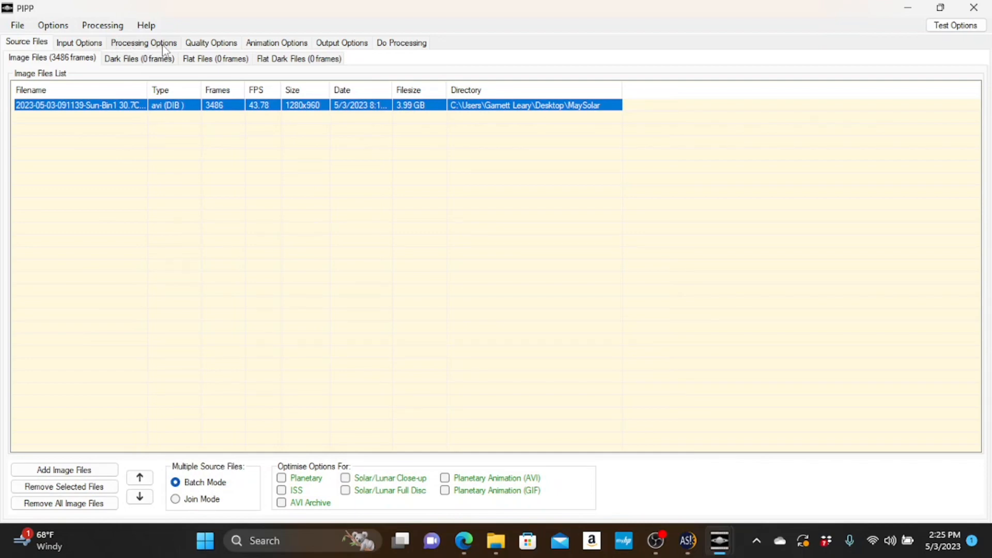
# - Set the output format to SER and start processing the solar video
pyautogui.click(350, 46)
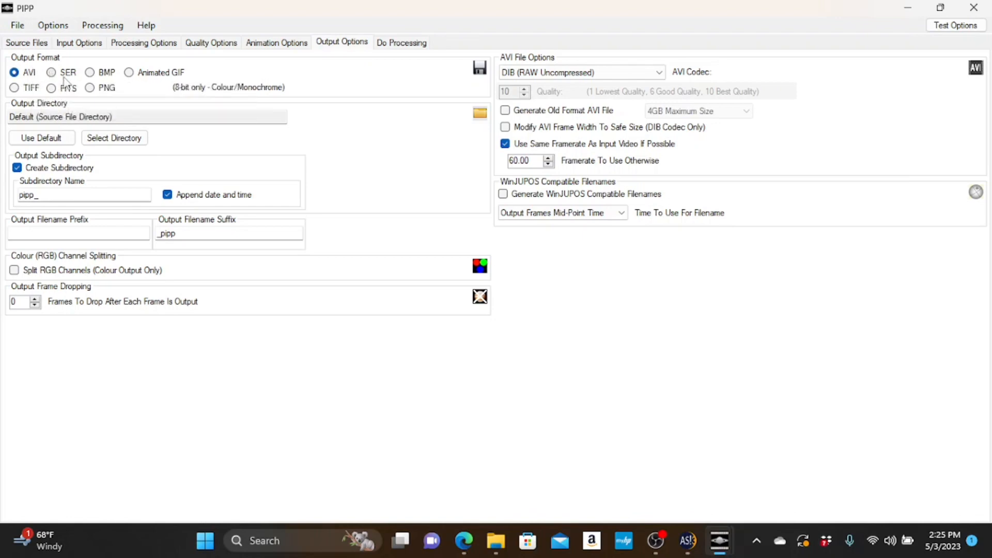
pyautogui.click(51, 73)
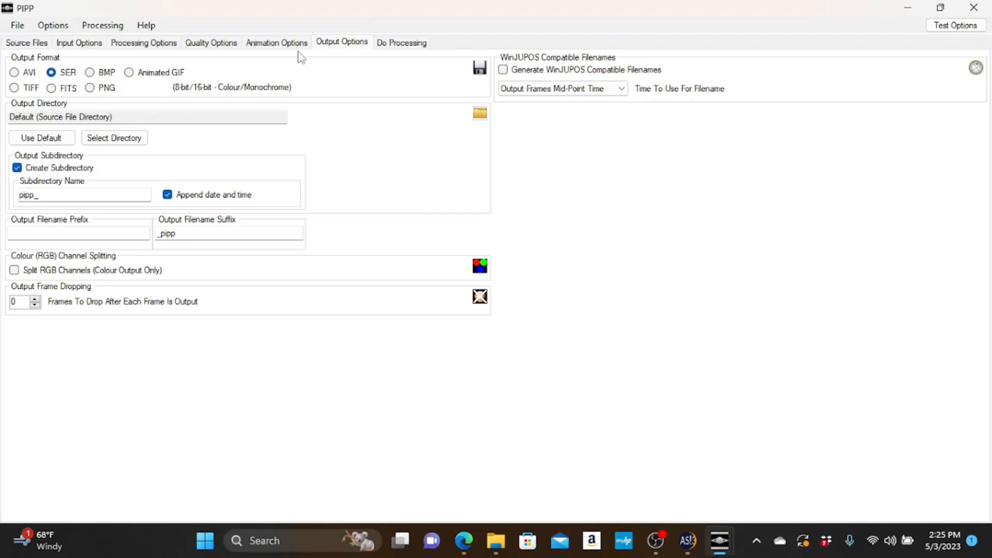
pyautogui.click(397, 44)
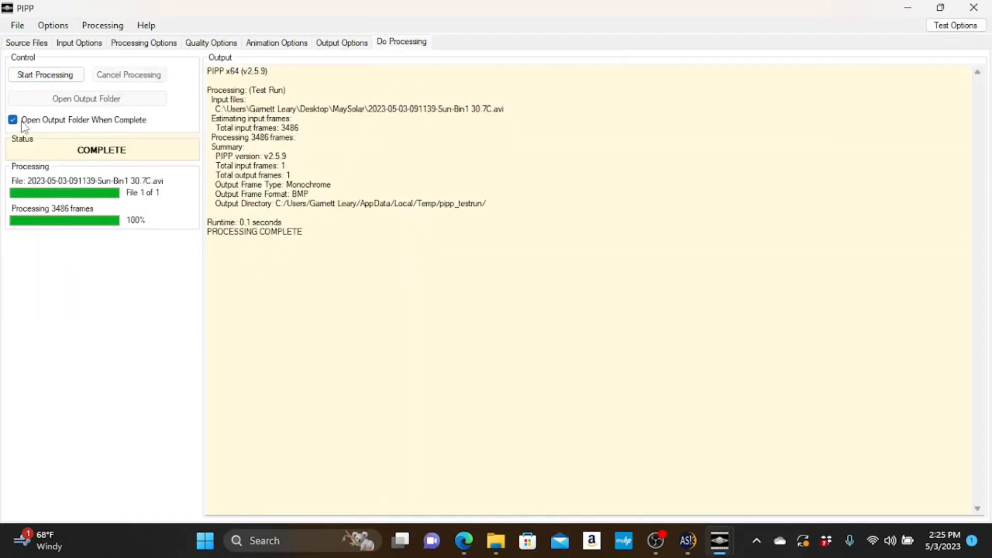
pyautogui.click(44, 77)
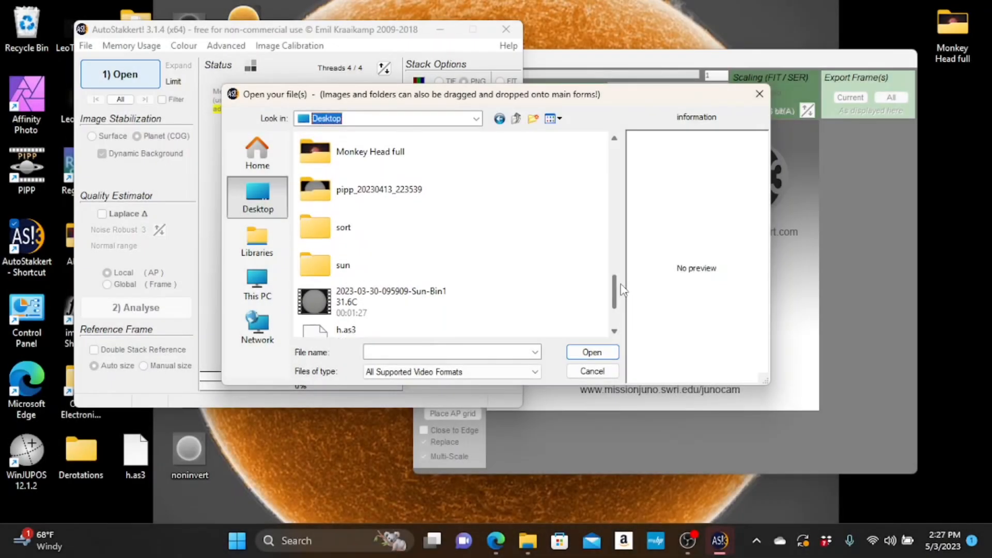
pyautogui.scroll(1, 437, 243)
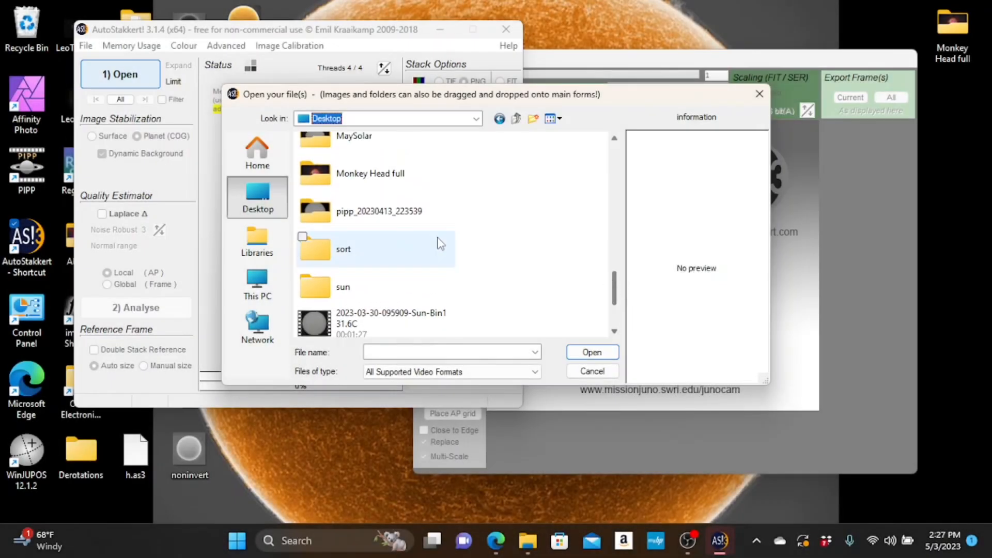
pyautogui.moveTo(404, 219)
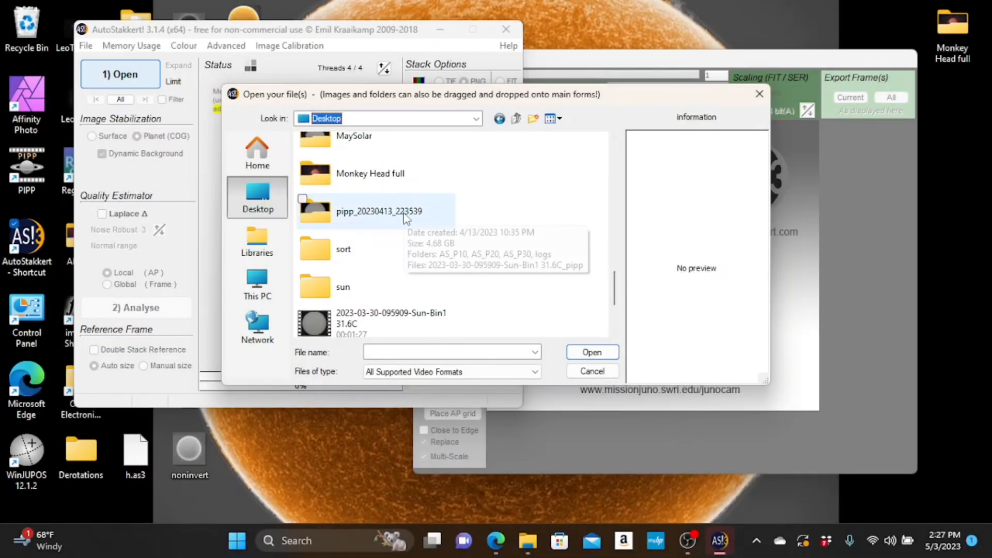
pyautogui.click(345, 220)
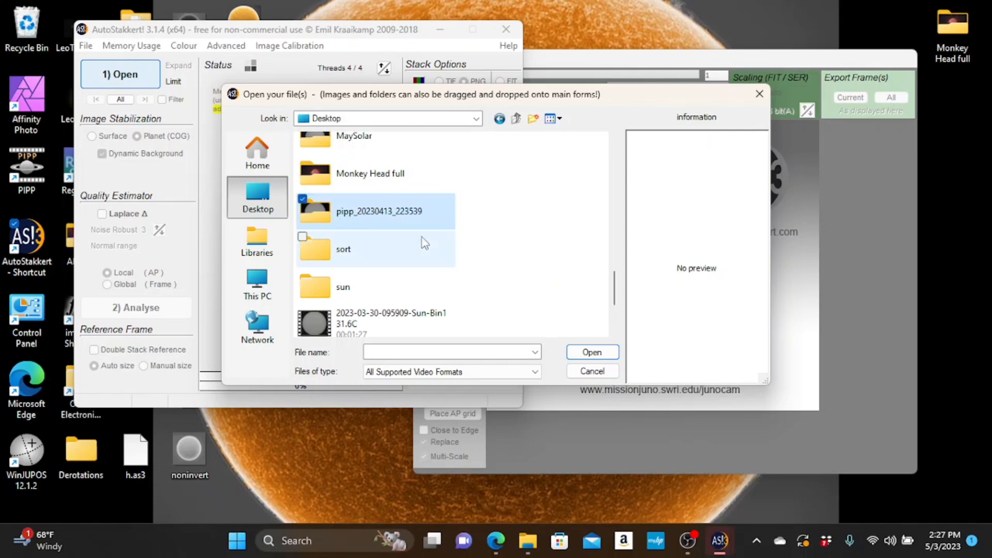
pyautogui.click(594, 357)
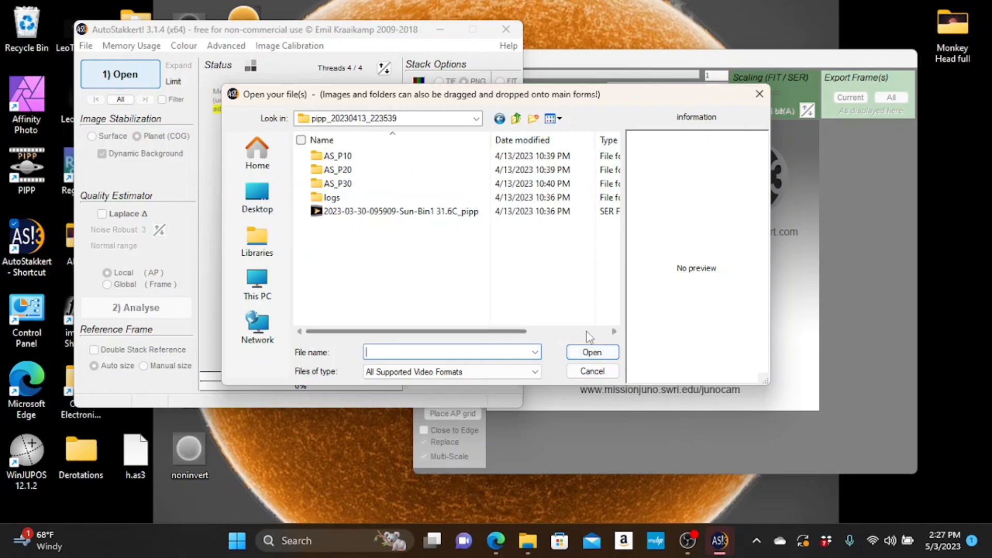
pyautogui.click(361, 213)
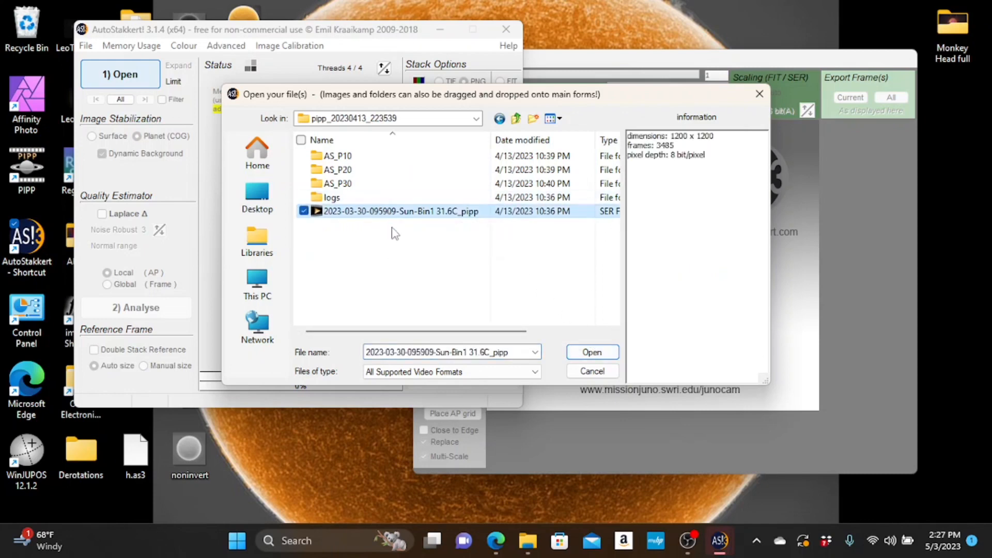
pyautogui.click(593, 352)
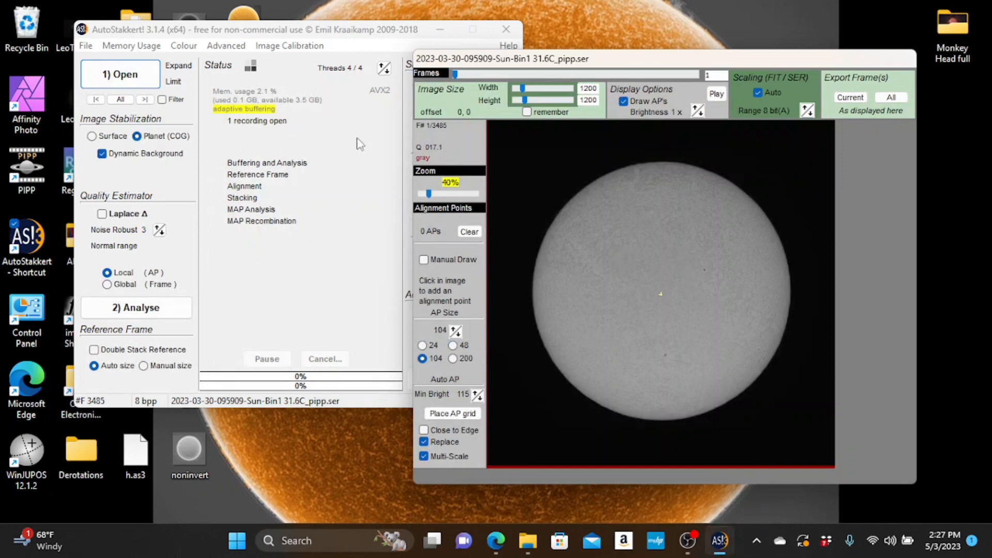
# - Analyse the recording's frame quality and set the third frame percentage to stack to 30
pyautogui.click(341, 304)
pyautogui.click(167, 307)
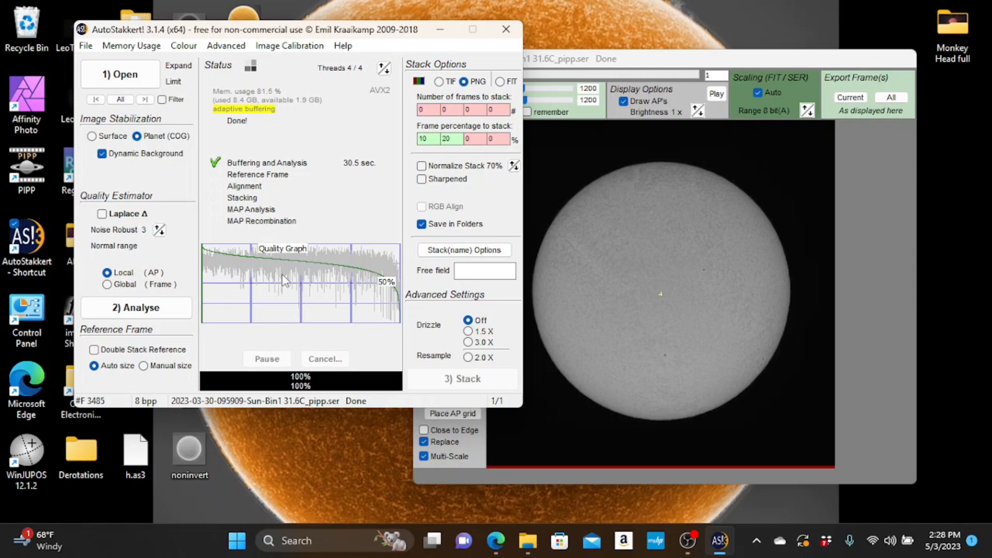
pyautogui.click(469, 138)
# - Try out automatic alignment-point grids on the solar disc, first at AP size 104 and in its place at size 48
pyautogui.click(598, 266)
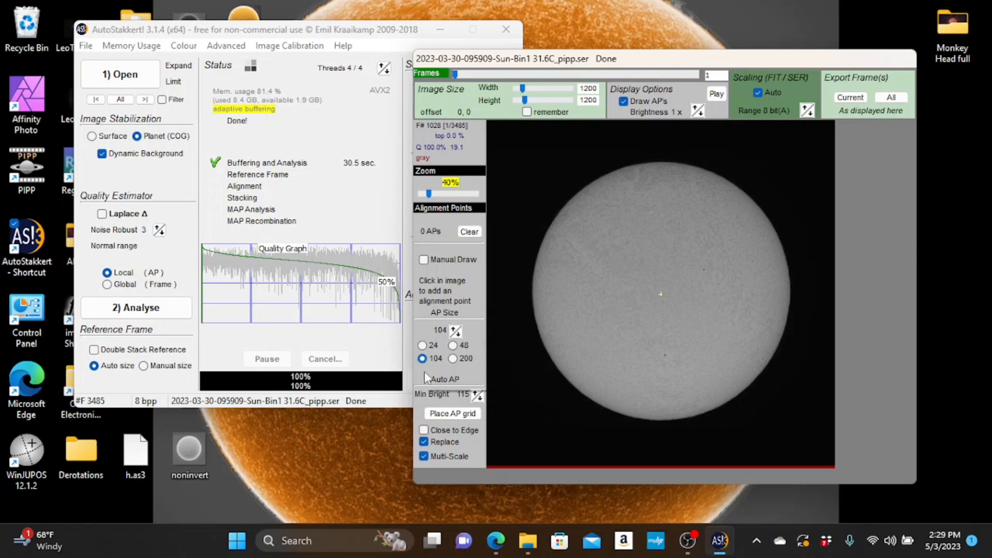
pyautogui.click(446, 413)
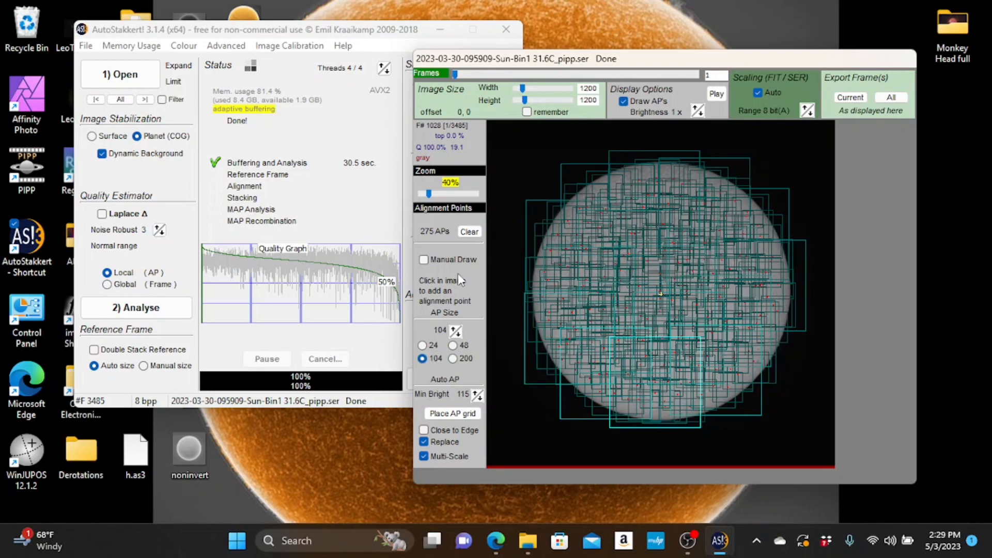
pyautogui.click(468, 232)
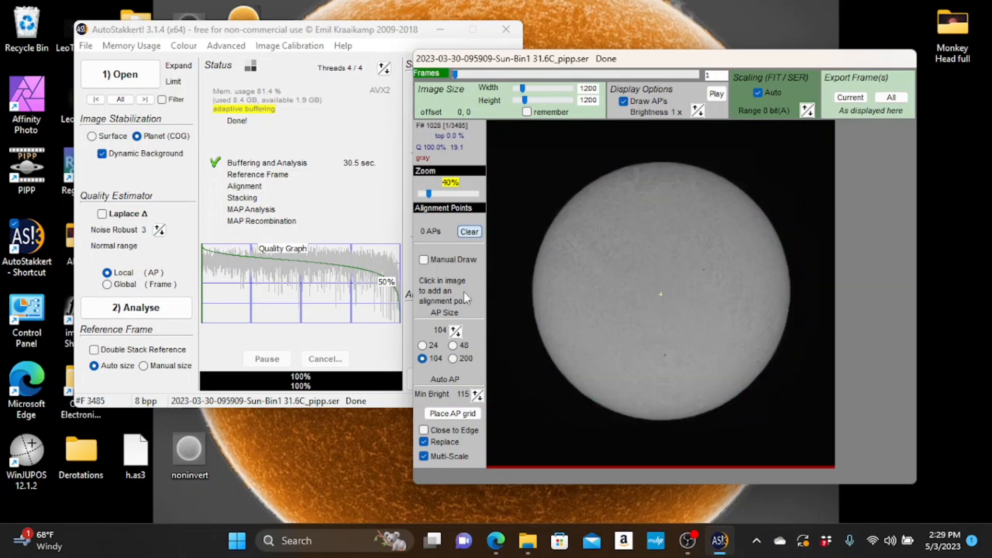
pyautogui.click(453, 345)
pyautogui.click(457, 416)
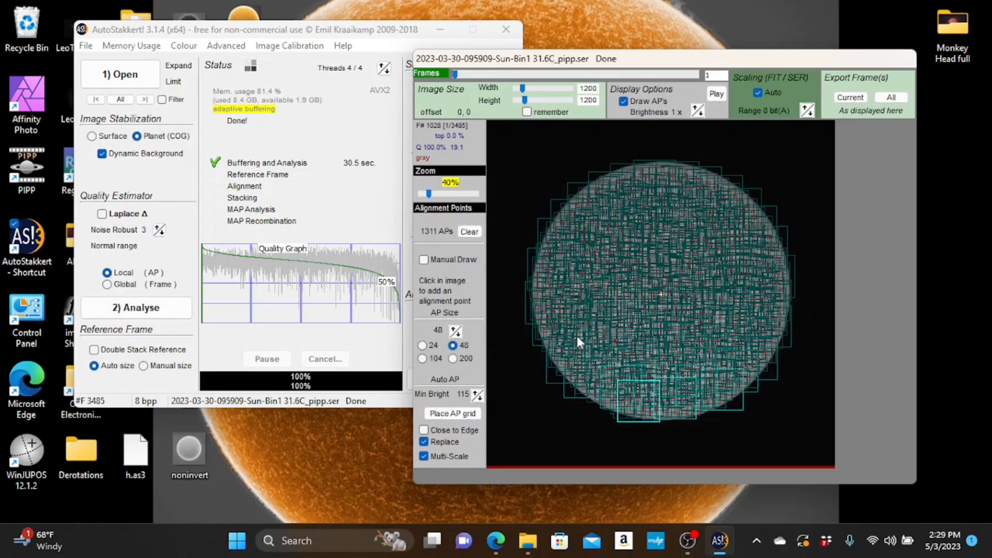
# - Clear the alignment points and place a new grid at AP size 104
pyautogui.click(467, 232)
pyautogui.click(422, 359)
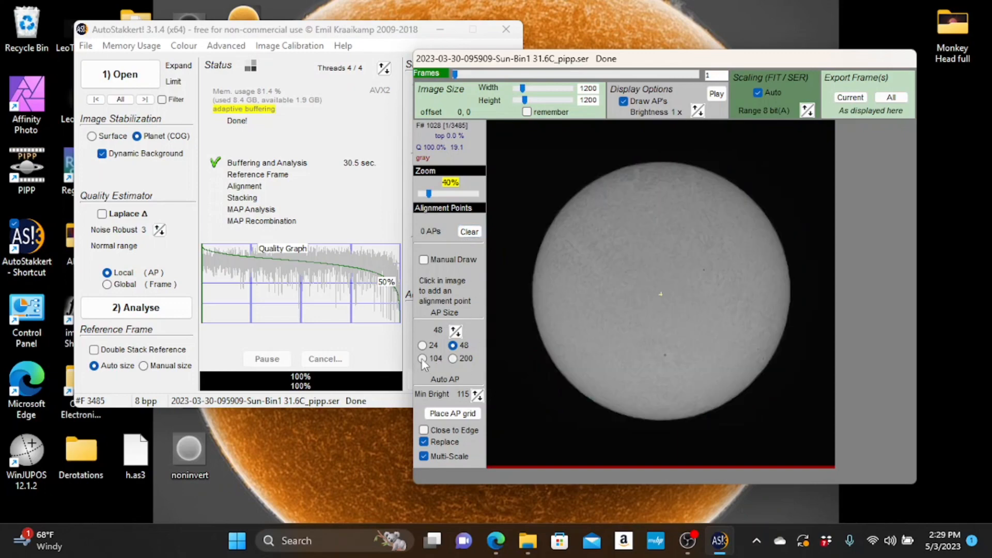
pyautogui.click(461, 413)
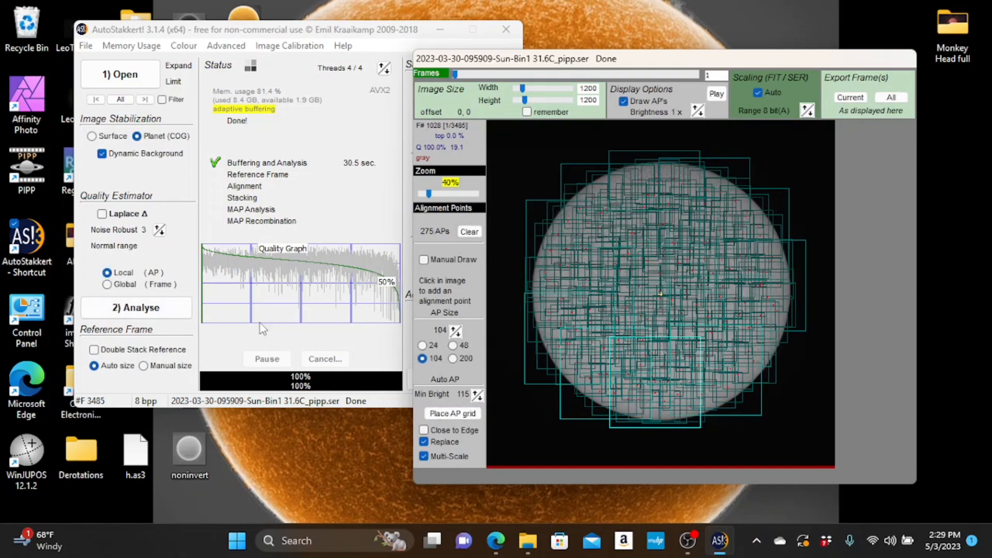
# - Start stacking the analysed frames, keeping PNG output and drizzle off
pyautogui.click(339, 33)
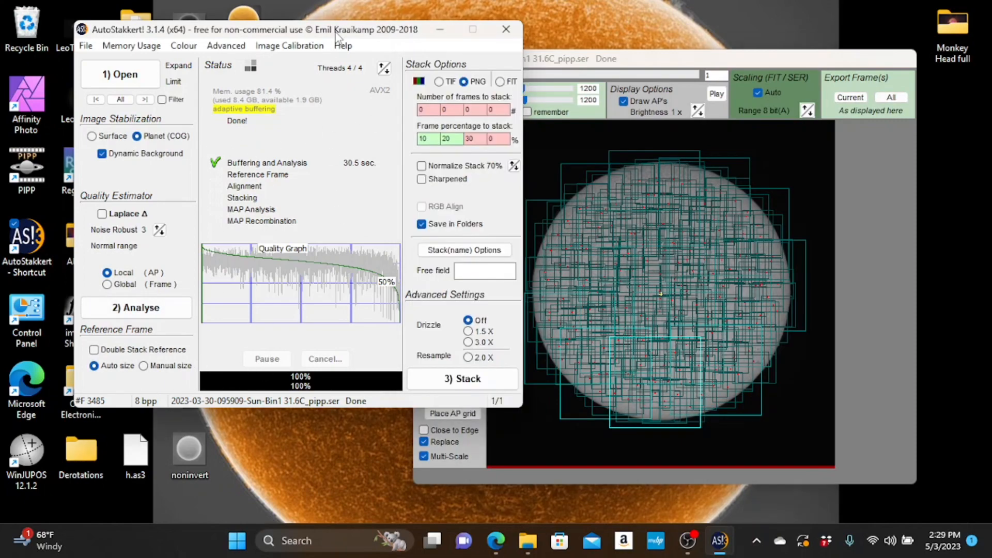
pyautogui.click(574, 343)
pyautogui.click(399, 35)
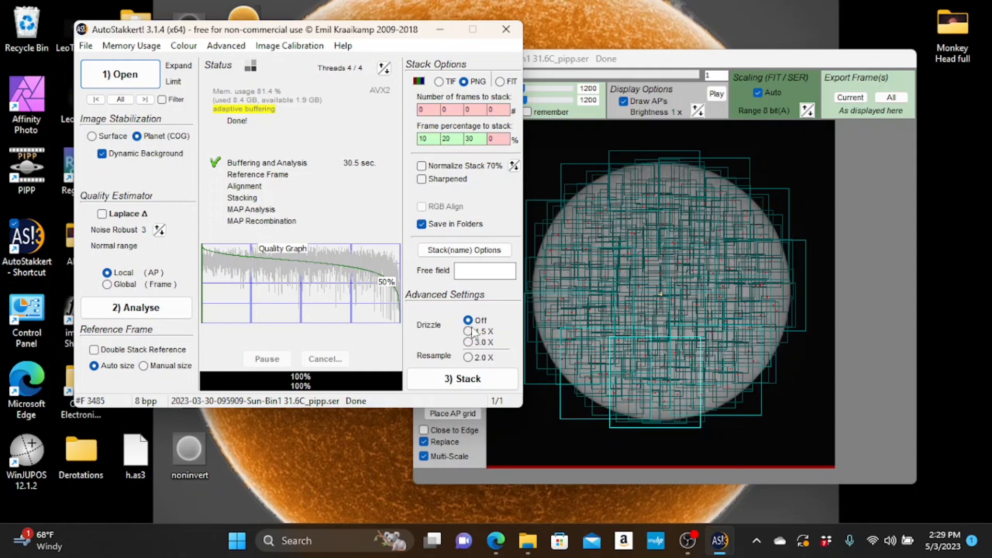
pyautogui.click(530, 313)
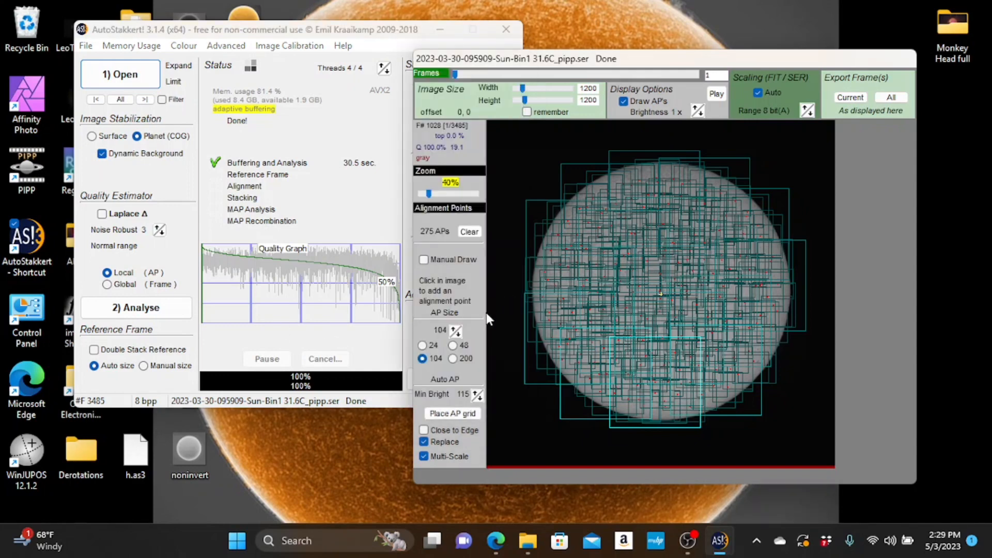
pyautogui.click(328, 222)
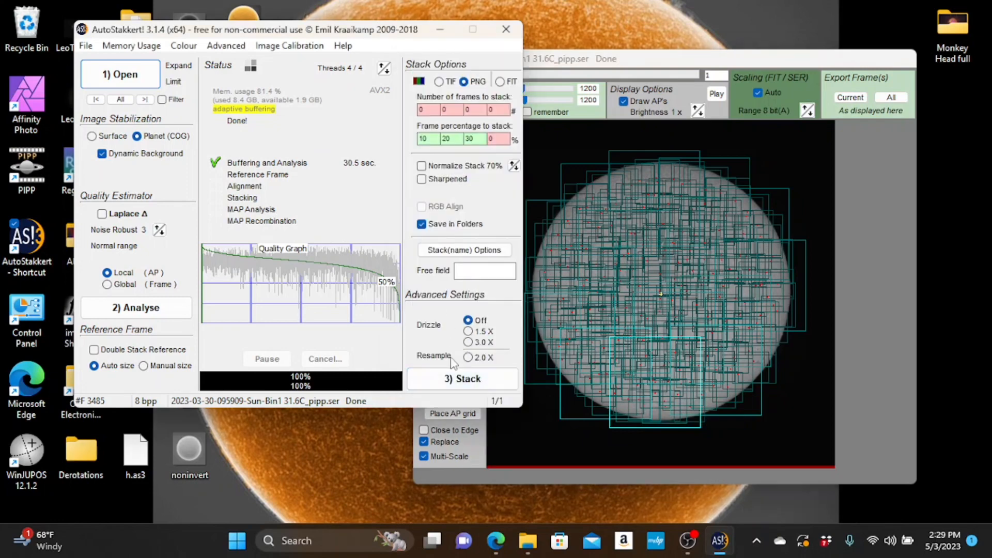
pyautogui.click(453, 383)
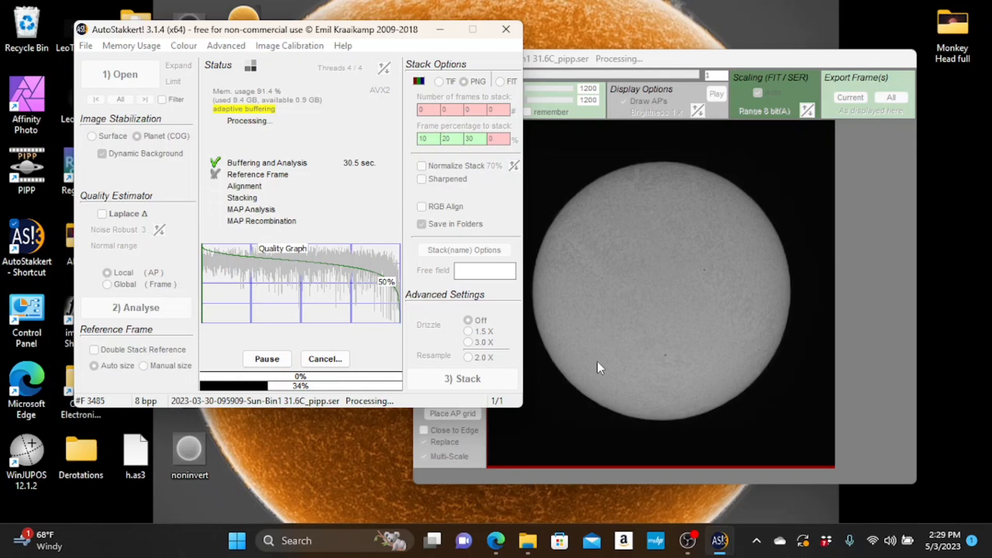
pyautogui.moveTo(329, 29); pyautogui.dragTo(496, 33)
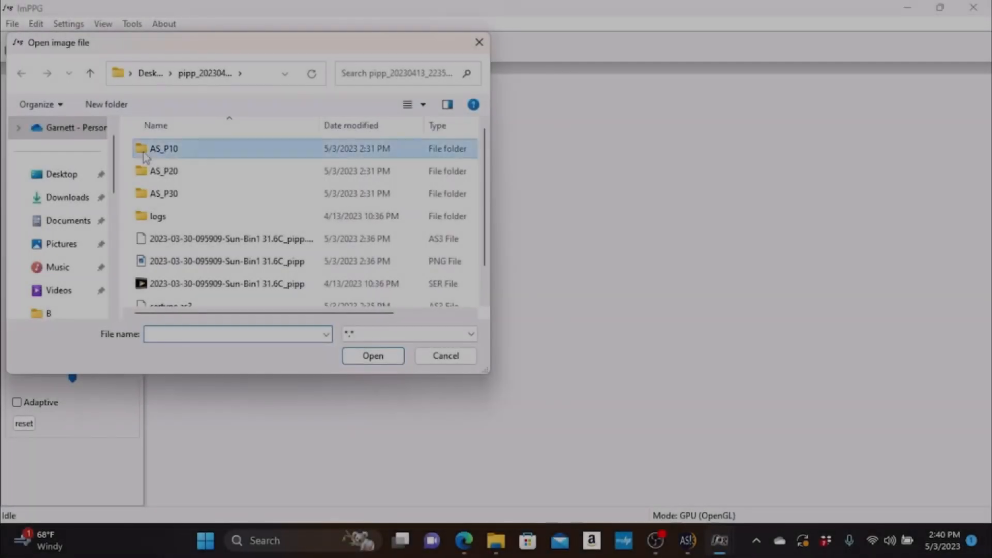
pyautogui.doubleClick(157, 148)
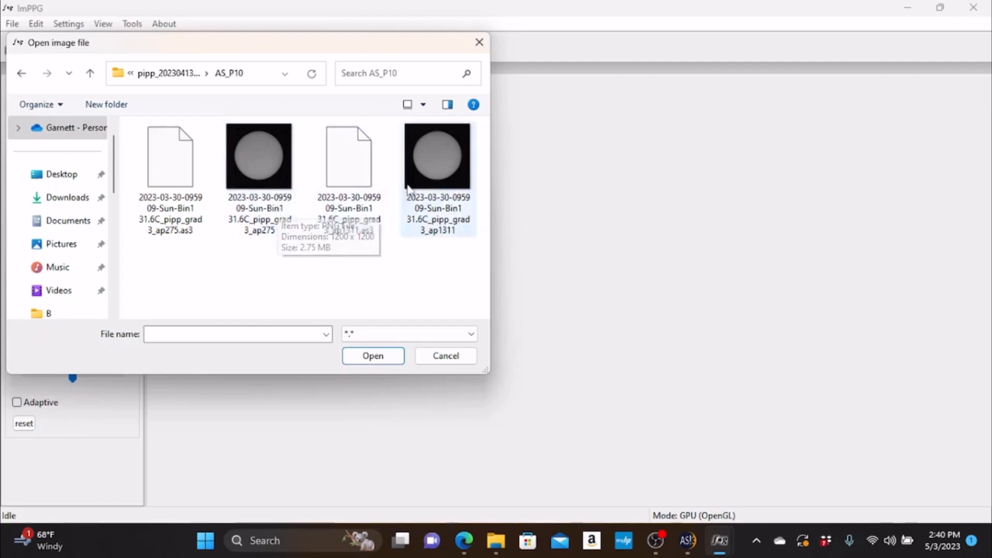
pyautogui.click(438, 166)
pyautogui.click(372, 356)
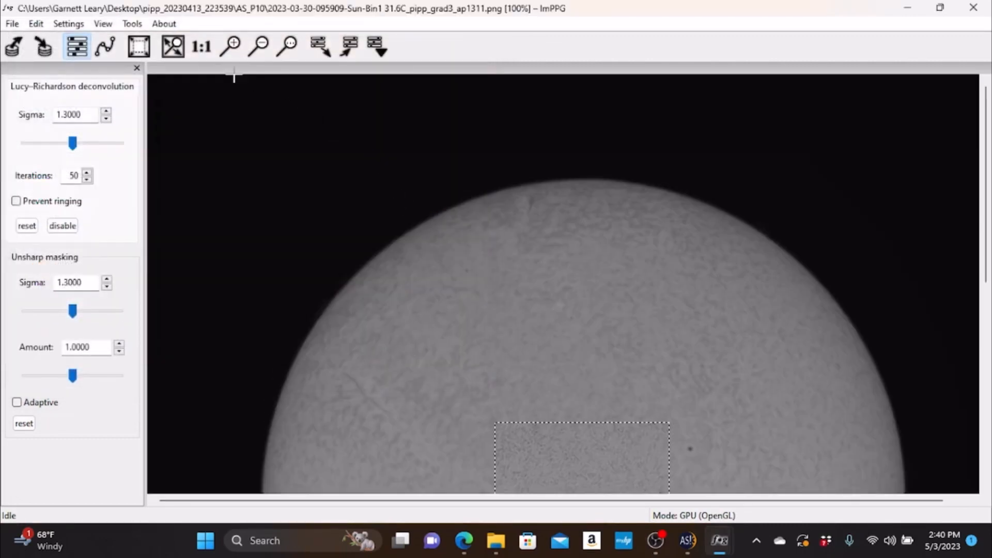
pyautogui.click(138, 46)
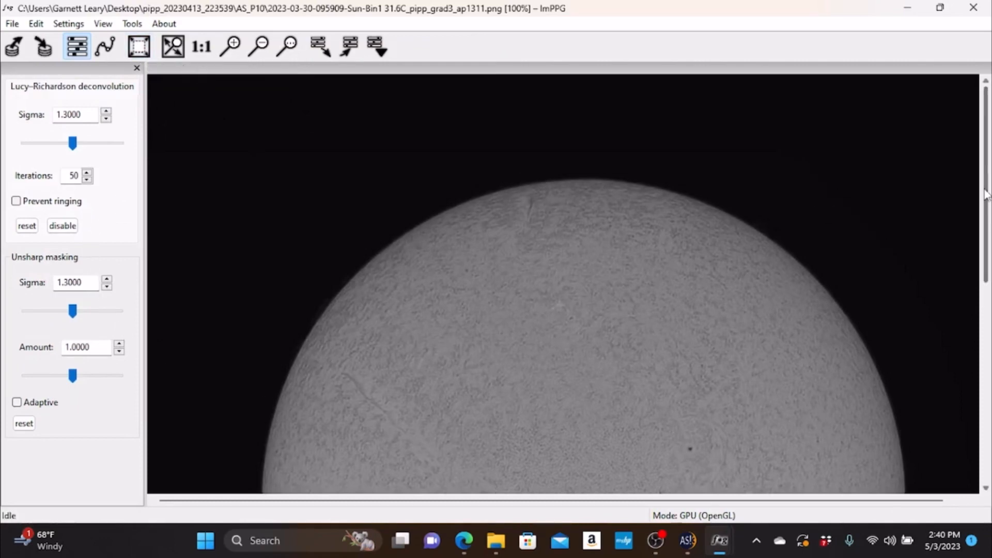
# - Steepen the dark end of the tone curve with one point raised almost to full brightness and another kept low near black
pyautogui.moveTo(987, 194); pyautogui.dragTo(987, 244)
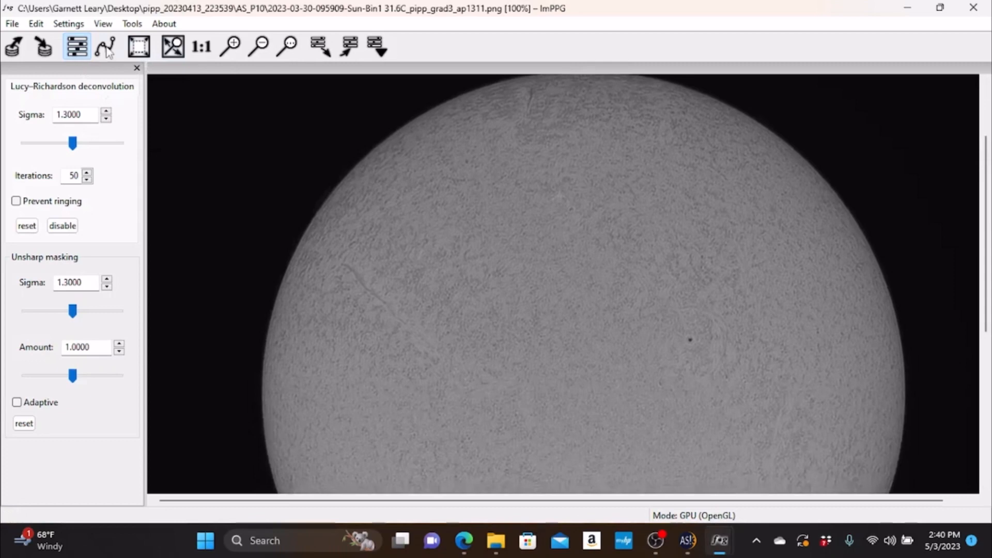
pyautogui.click(106, 47)
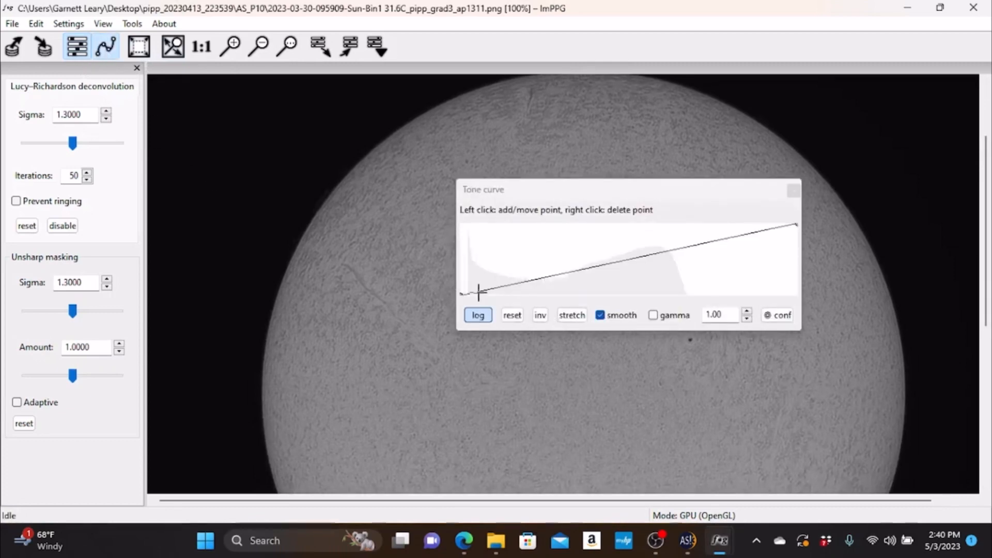
pyautogui.moveTo(472, 290); pyautogui.dragTo(476, 226)
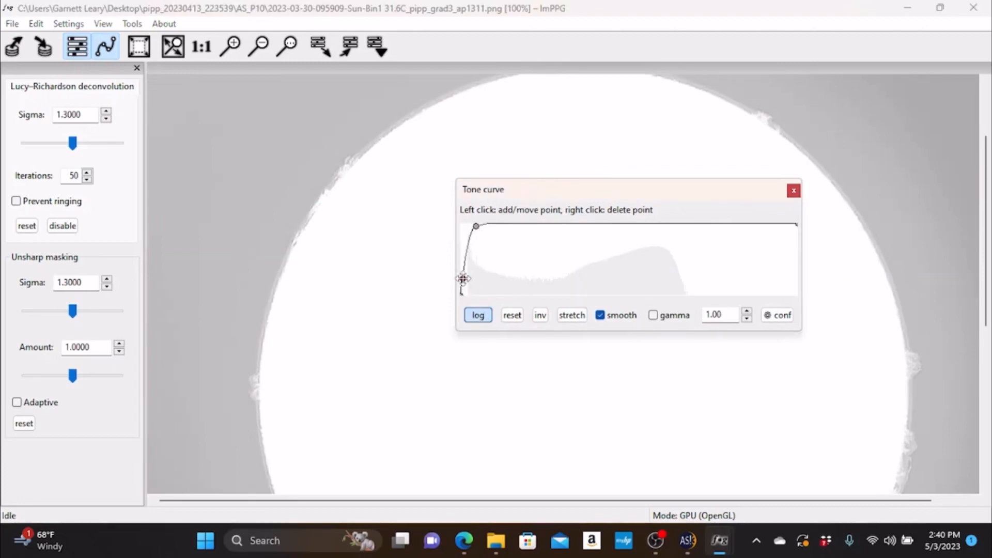
pyautogui.moveTo(463, 282); pyautogui.dragTo(465, 289)
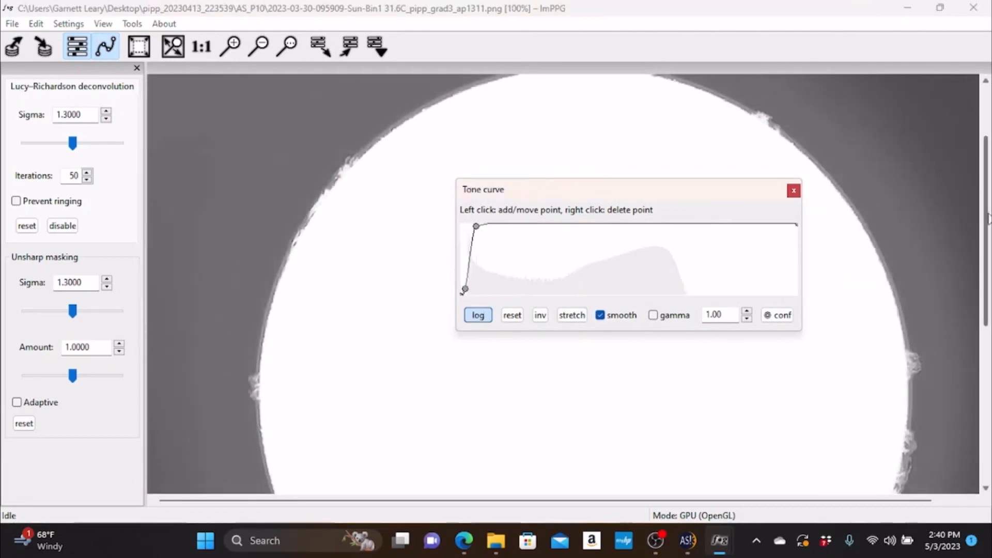
# - Lower the upper tone-curve point slightly, nudge the near-black point down, and check the prominences around the solar limb
pyautogui.moveTo(986, 220)
pyautogui.mouseDown()
pyautogui.moveTo(990, 369)
pyautogui.moveTo(985, 182)
pyautogui.moveTo(987, 209)
pyautogui.mouseUp()
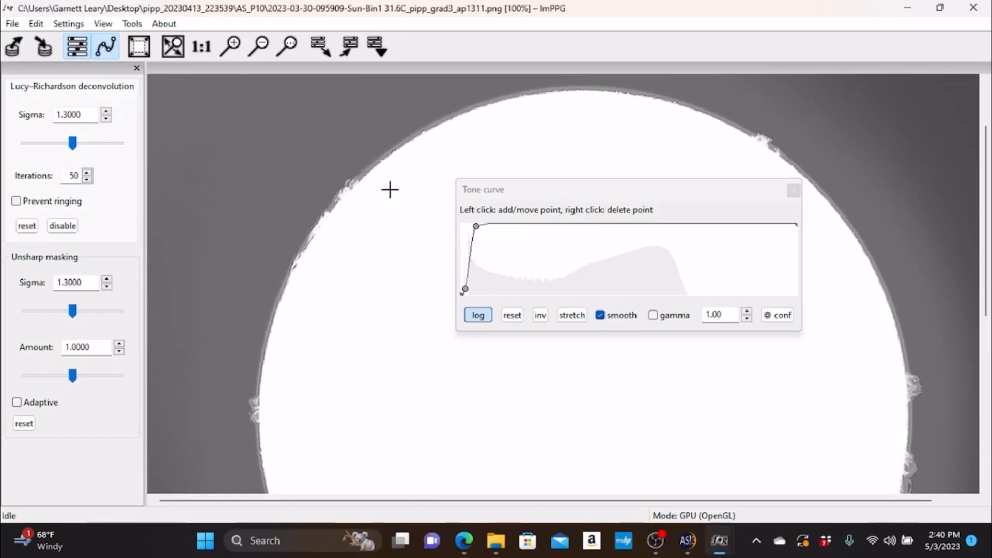
pyautogui.moveTo(476, 226); pyautogui.dragTo(478, 233)
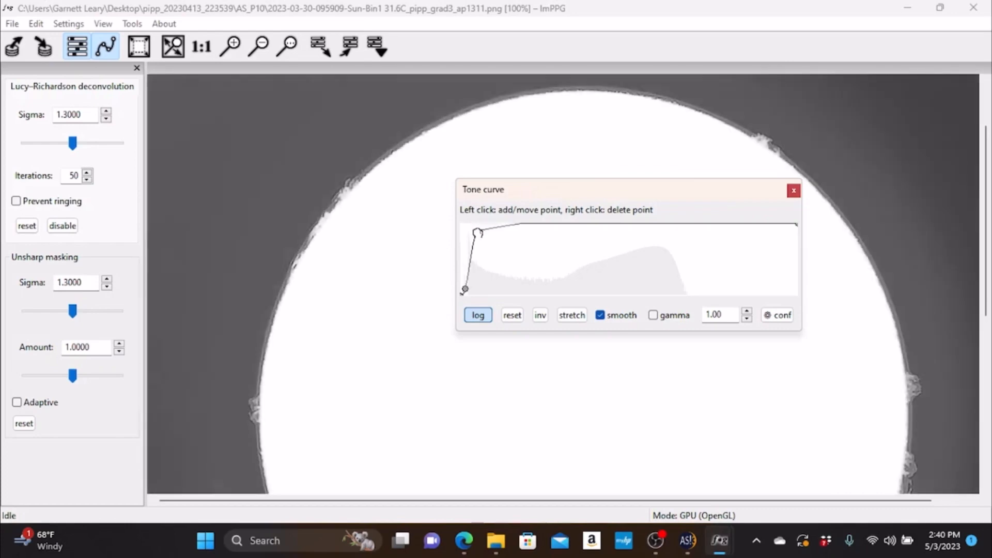
pyautogui.moveTo(465, 290); pyautogui.dragTo(465, 289)
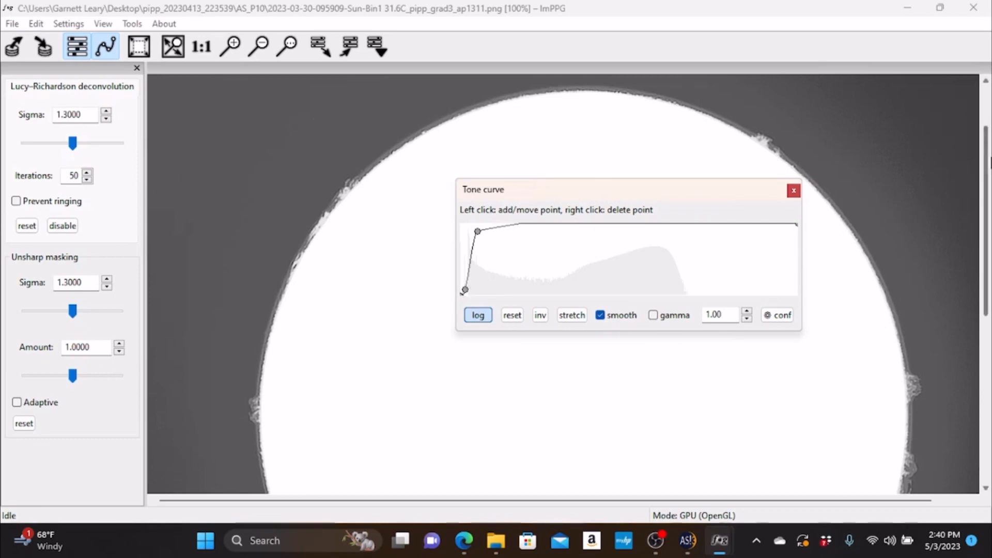
pyautogui.moveTo(988, 164); pyautogui.dragTo(987, 318)
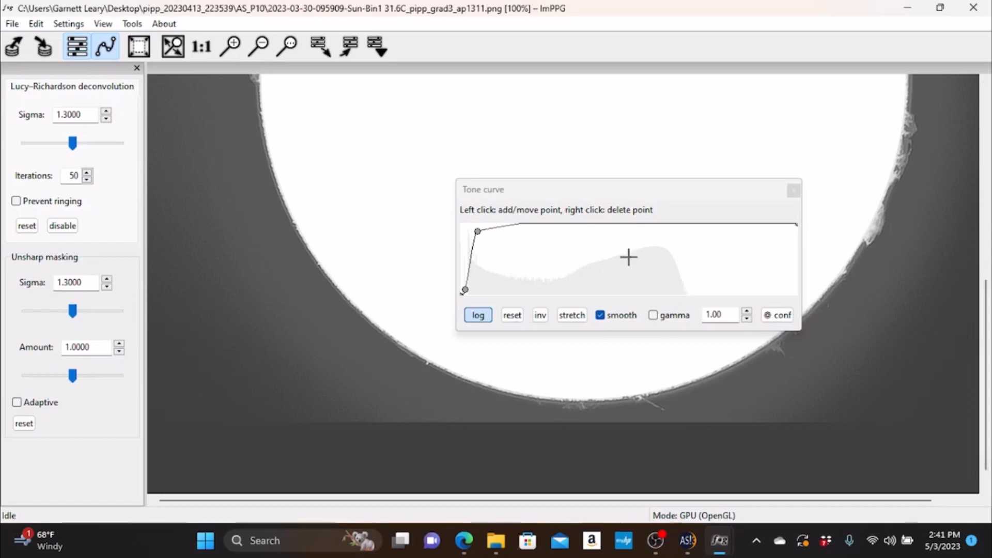
pyautogui.moveTo(986, 370); pyautogui.dragTo(989, 205)
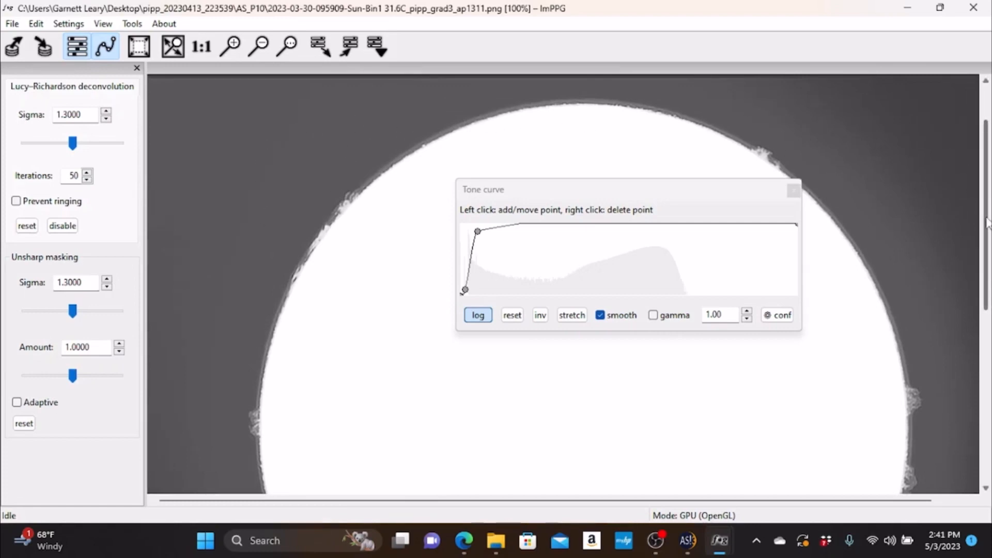
pyautogui.moveTo(988, 223); pyautogui.dragTo(990, 252)
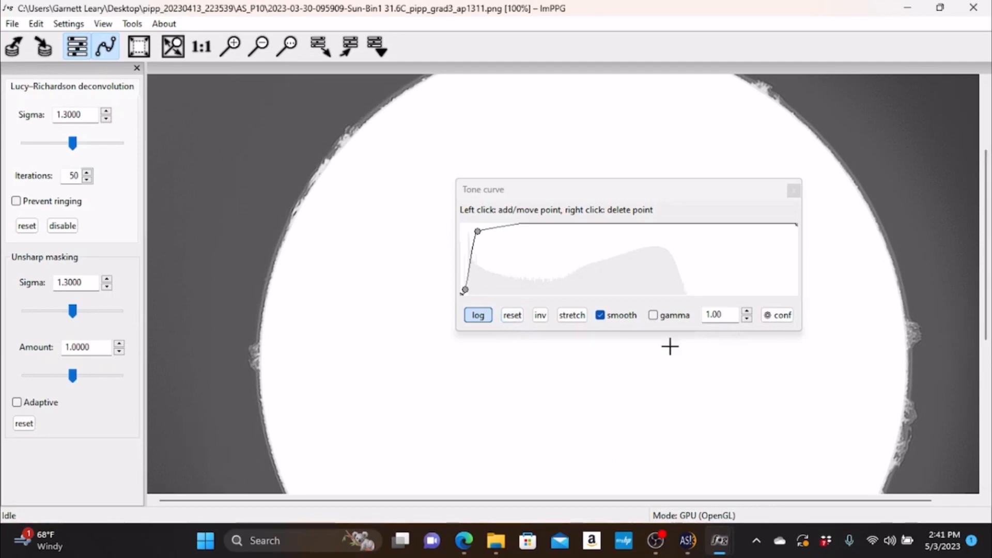
# - Reset the tone curve to a straight line and move its window away from the centre of the solar disc
pyautogui.click(517, 317)
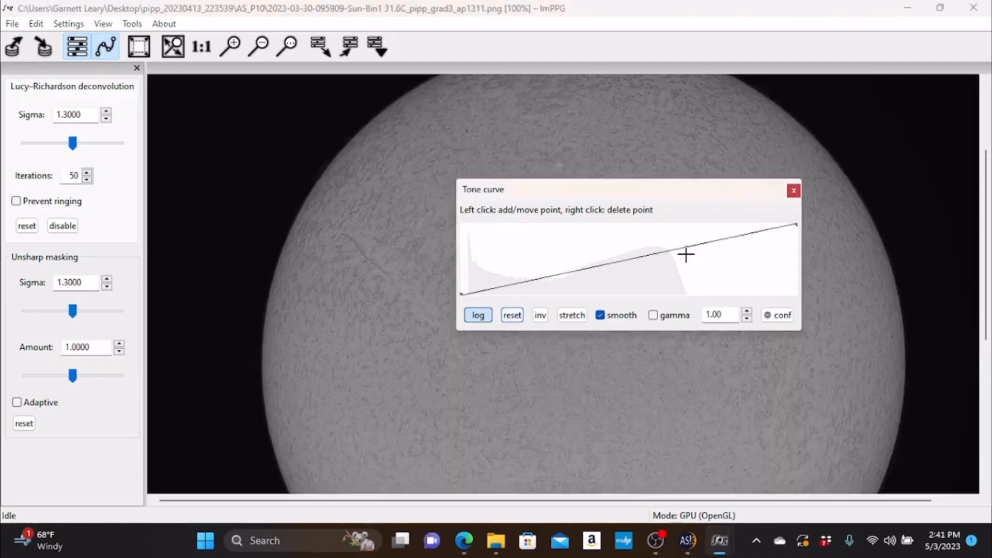
pyautogui.moveTo(639, 190); pyautogui.dragTo(780, 158)
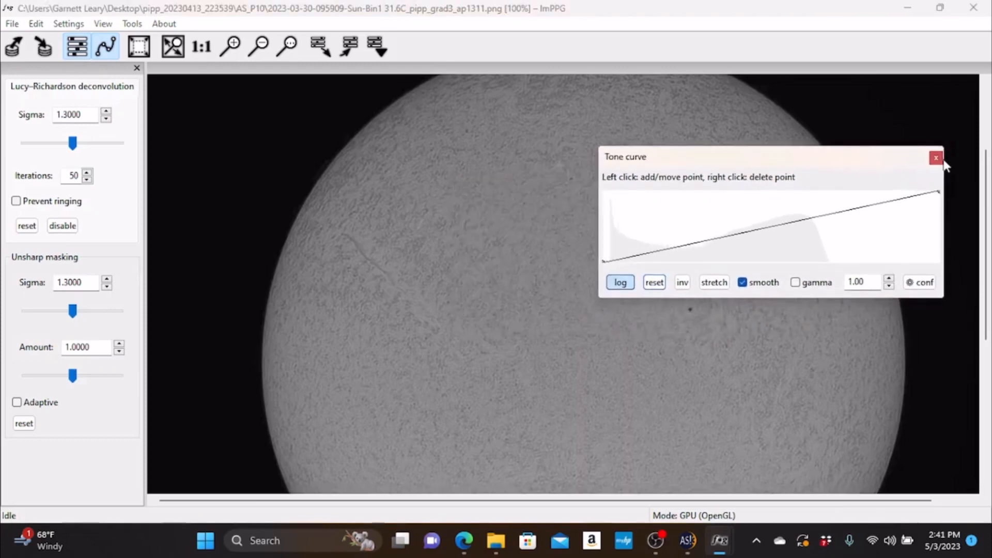
pyautogui.moveTo(986, 172)
pyautogui.mouseDown()
pyautogui.moveTo(988, 318)
pyautogui.moveTo(991, 124)
pyautogui.moveTo(990, 162)
pyautogui.mouseUp()
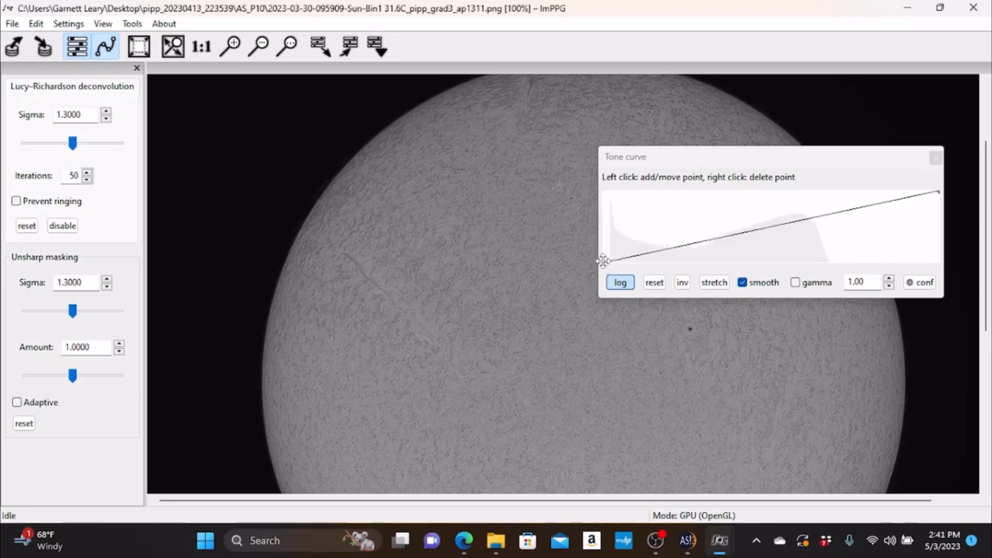
# - Try adjusting the tone curve's black end and inverting the curve, and restore the straight, non-inverted line
pyautogui.moveTo(604, 261)
pyautogui.mouseDown()
pyautogui.moveTo(603, 193)
pyautogui.moveTo(601, 266)
pyautogui.mouseUp()
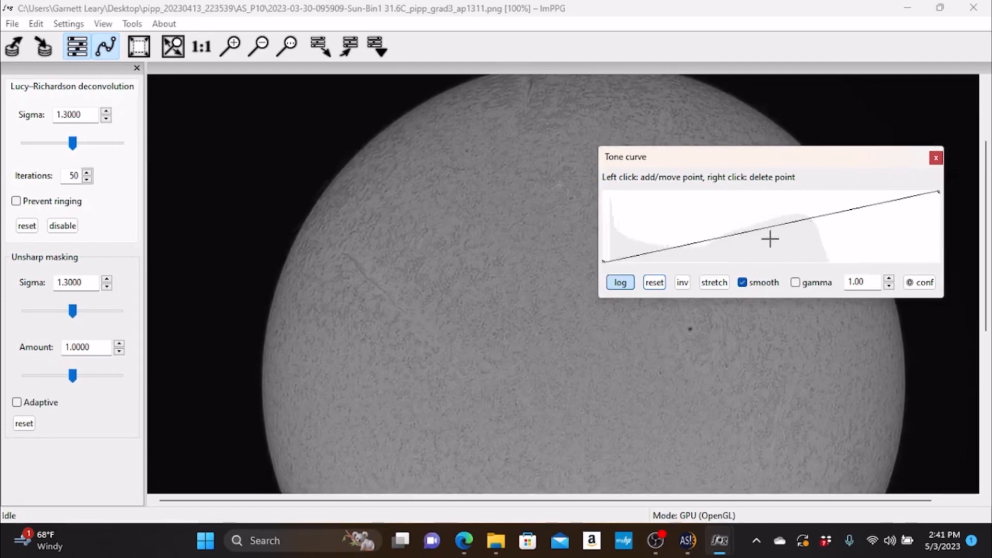
pyautogui.click(682, 282)
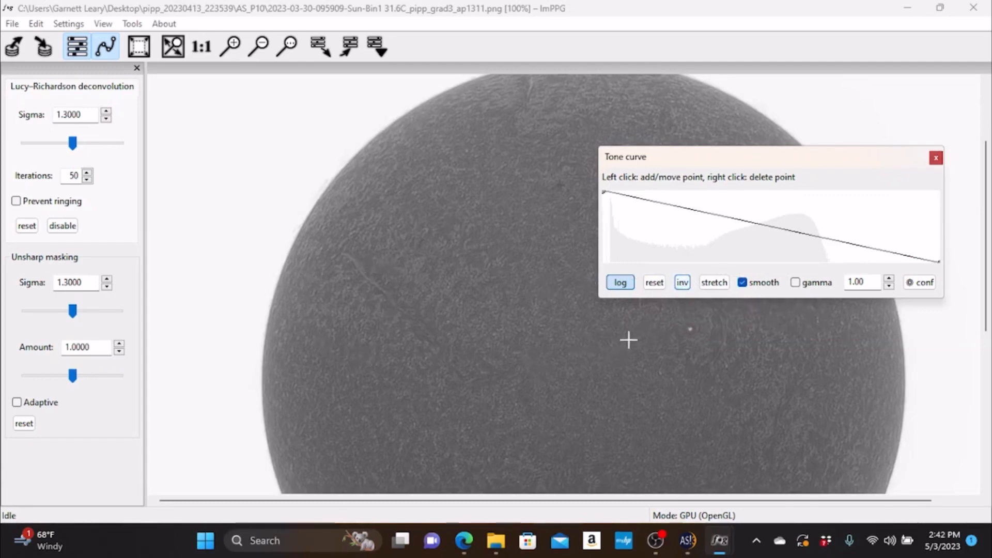
pyautogui.click(683, 283)
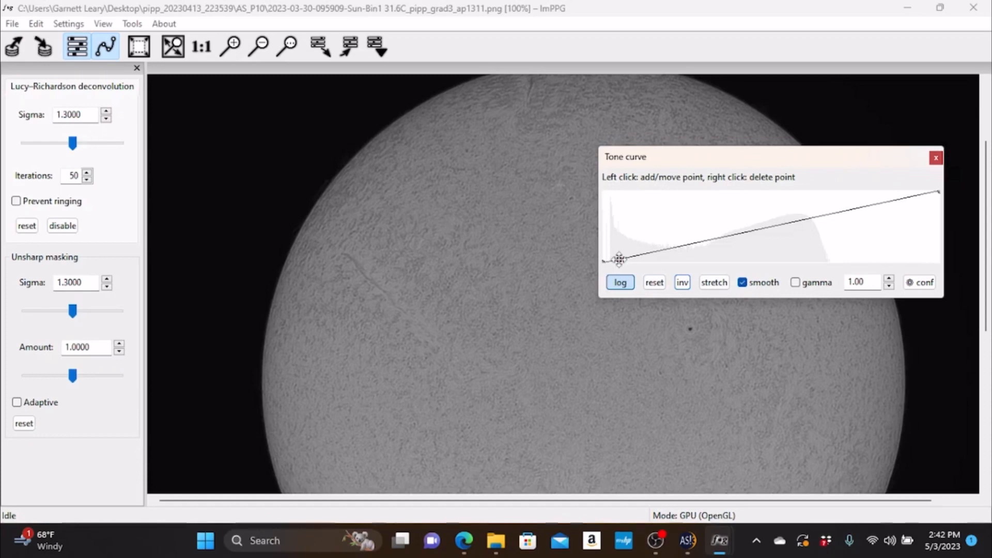
# - Add a tone-curve point near the dark end and raise it to about three quarters of full brightness
pyautogui.moveTo(619, 259); pyautogui.dragTo(620, 220)
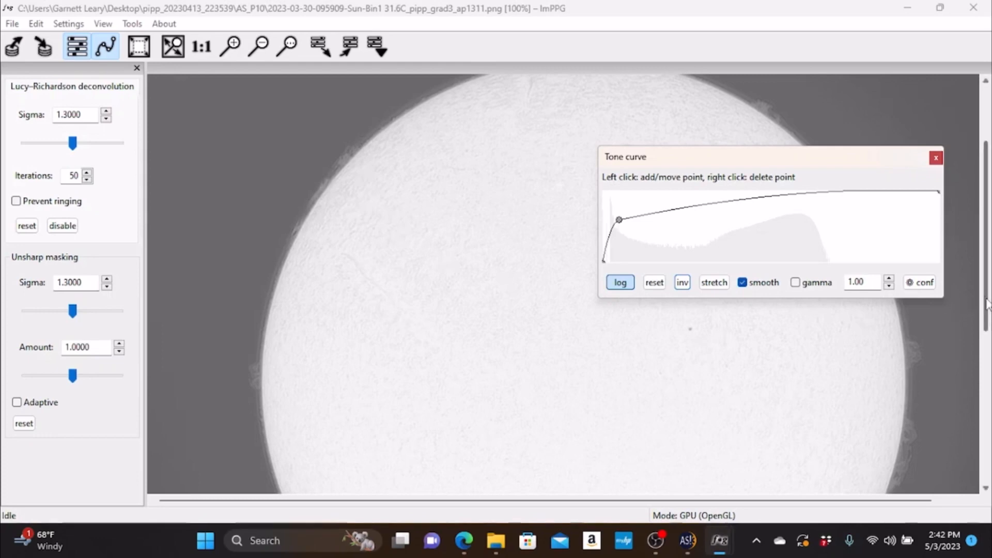
pyautogui.moveTo(986, 301); pyautogui.dragTo(988, 348)
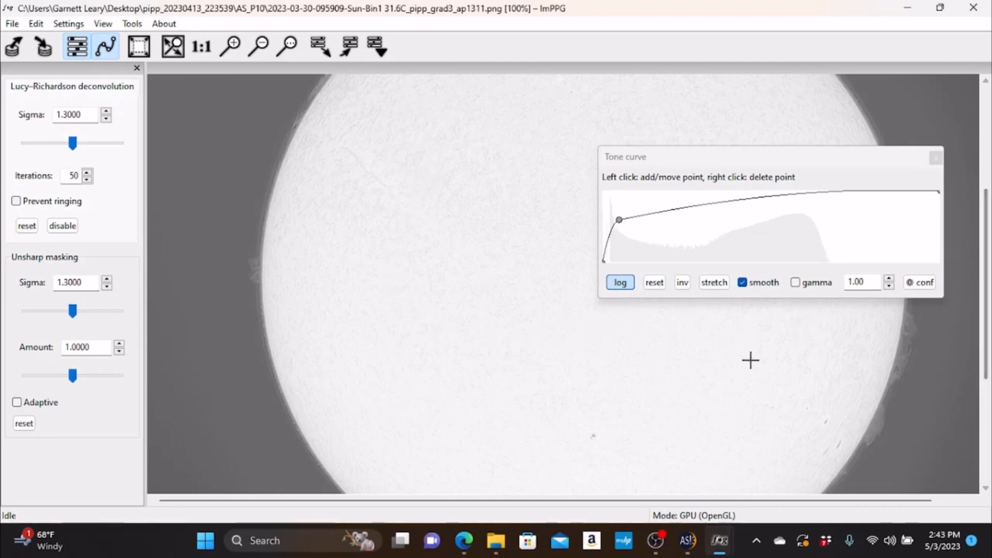
pyautogui.scroll(2, 987, 315)
pyautogui.scroll(2, 987, 316)
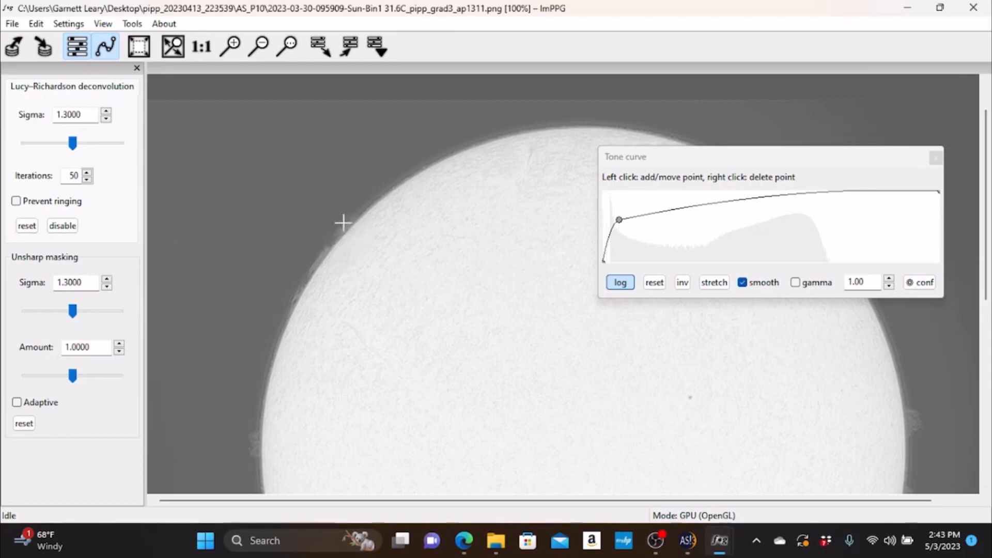
pyautogui.moveTo(621, 219); pyautogui.dragTo(626, 203)
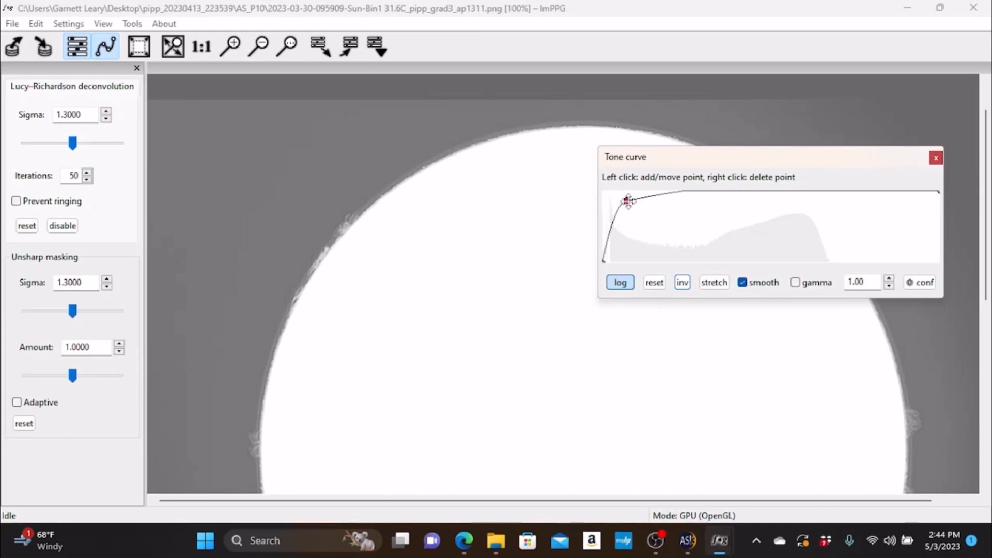
pyautogui.moveTo(628, 201)
pyautogui.mouseDown()
pyautogui.moveTo(619, 200)
pyautogui.moveTo(653, 200)
pyautogui.moveTo(628, 196)
pyautogui.moveTo(645, 199)
pyautogui.moveTo(638, 190)
pyautogui.moveTo(637, 208)
pyautogui.moveTo(640, 191)
pyautogui.moveTo(626, 190)
pyautogui.moveTo(628, 212)
pyautogui.mouseUp()
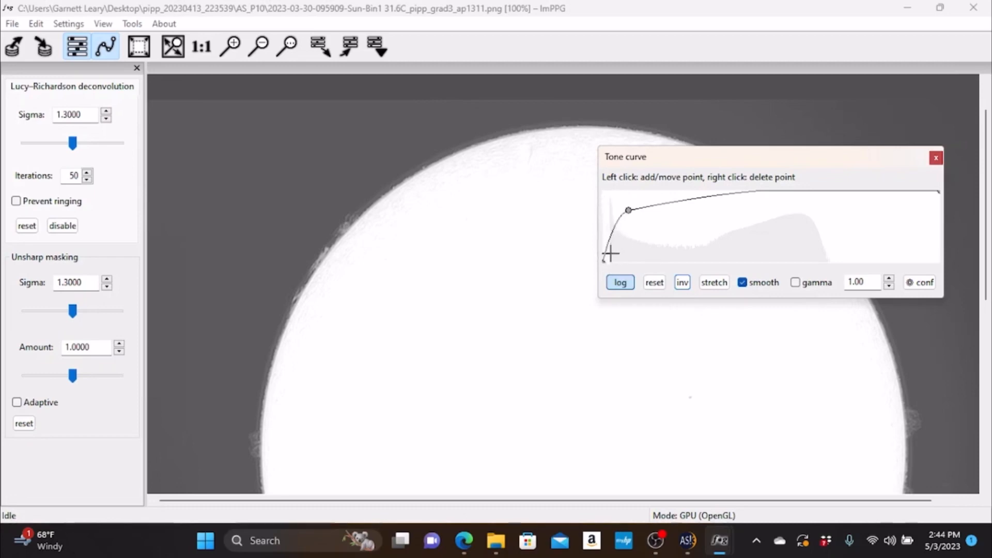
# - Fine-tune the tone curve's black end point, placing it at the darkest input and output corner
pyautogui.moveTo(608, 245); pyautogui.dragTo(605, 259)
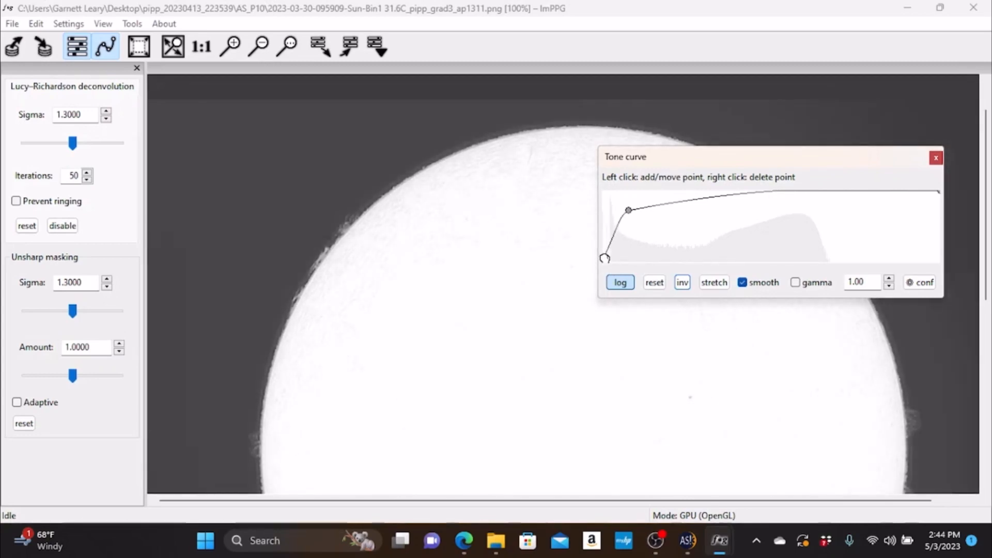
pyautogui.moveTo(605, 258); pyautogui.dragTo(600, 258)
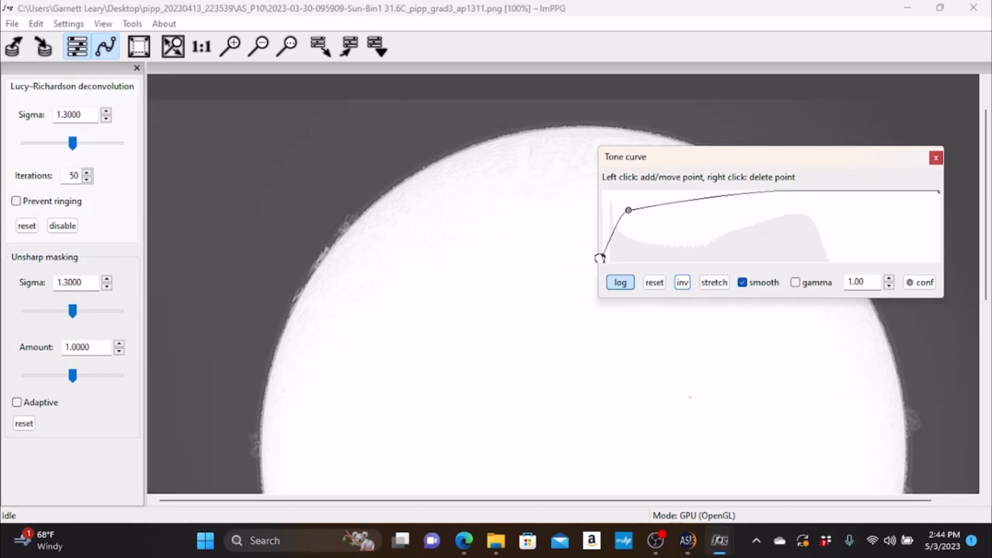
pyautogui.moveTo(599, 257); pyautogui.dragTo(599, 263)
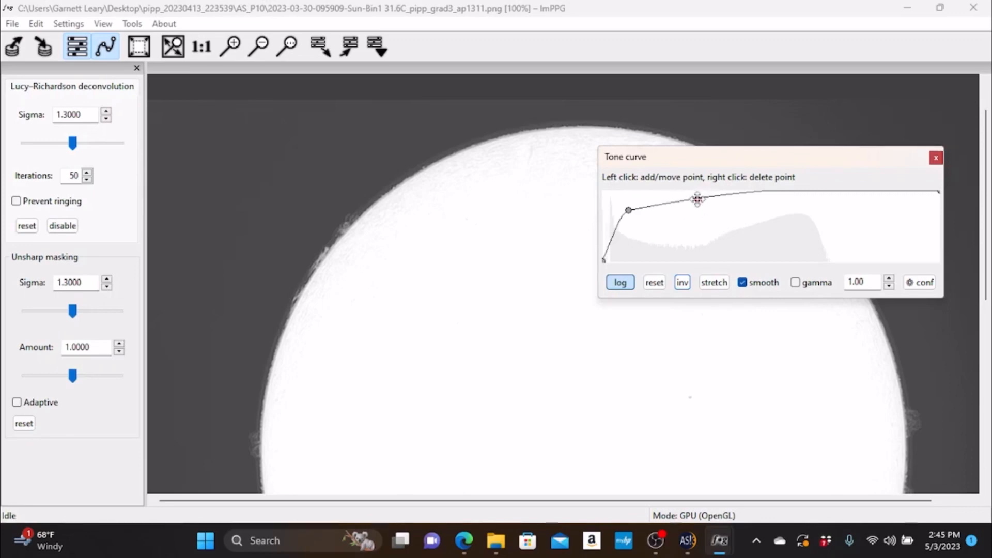
# - Add a midtone point near full brightness and a highlight point at about one third, and lower the shadow point to about half brightness
pyautogui.moveTo(697, 199); pyautogui.dragTo(678, 252)
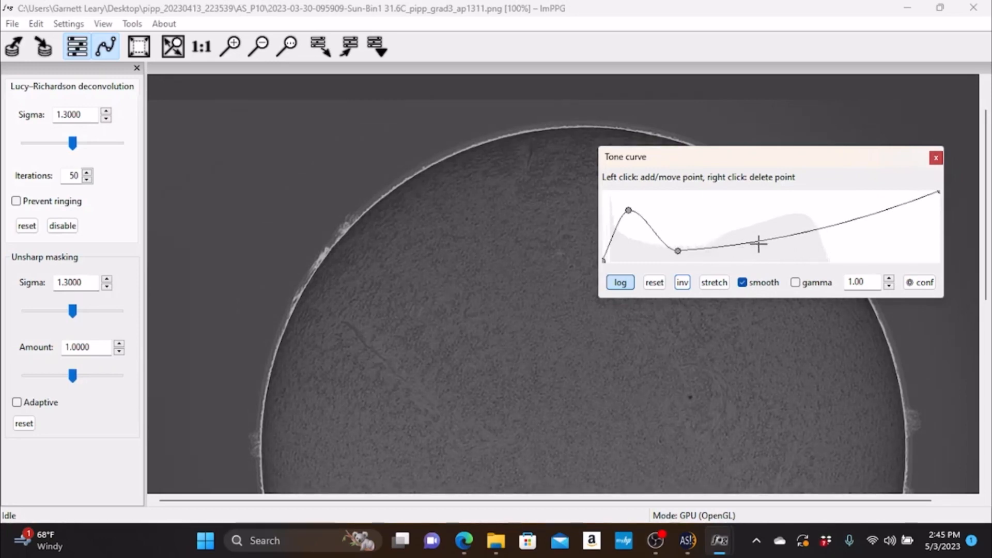
pyautogui.moveTo(766, 241); pyautogui.dragTo(796, 238)
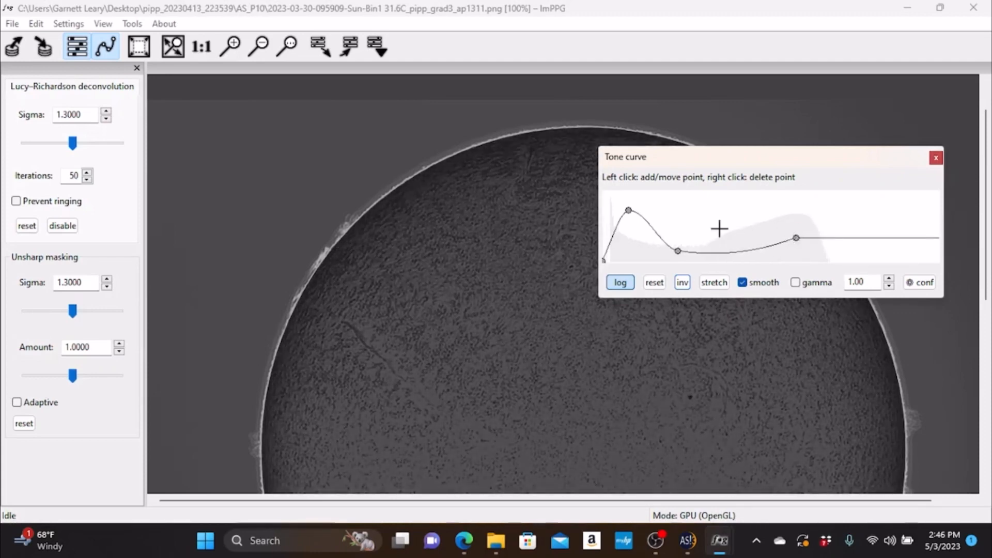
pyautogui.moveTo(678, 251); pyautogui.dragTo(688, 201)
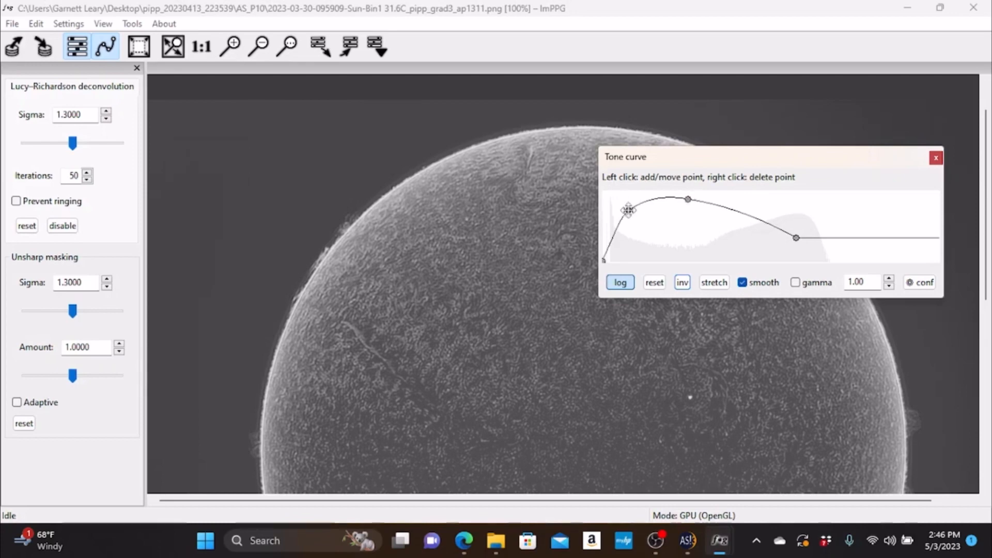
pyautogui.moveTo(629, 210); pyautogui.dragTo(631, 226)
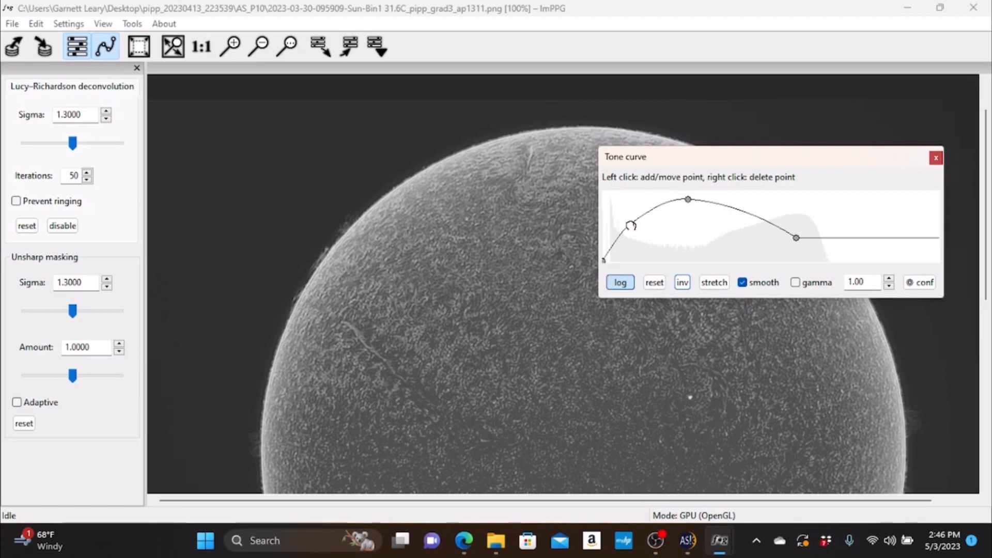
pyautogui.moveTo(631, 225); pyautogui.dragTo(637, 225)
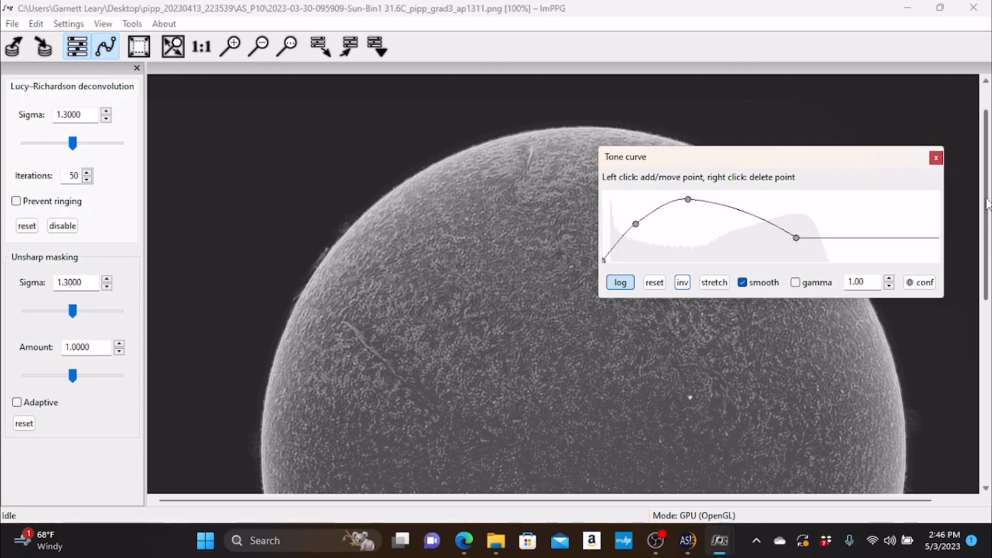
# - Lower the tone curve's highlight point to a dark level at the histogram's bright edge and raise the midtone peak slightly
pyautogui.moveTo(987, 204); pyautogui.dragTo(989, 316)
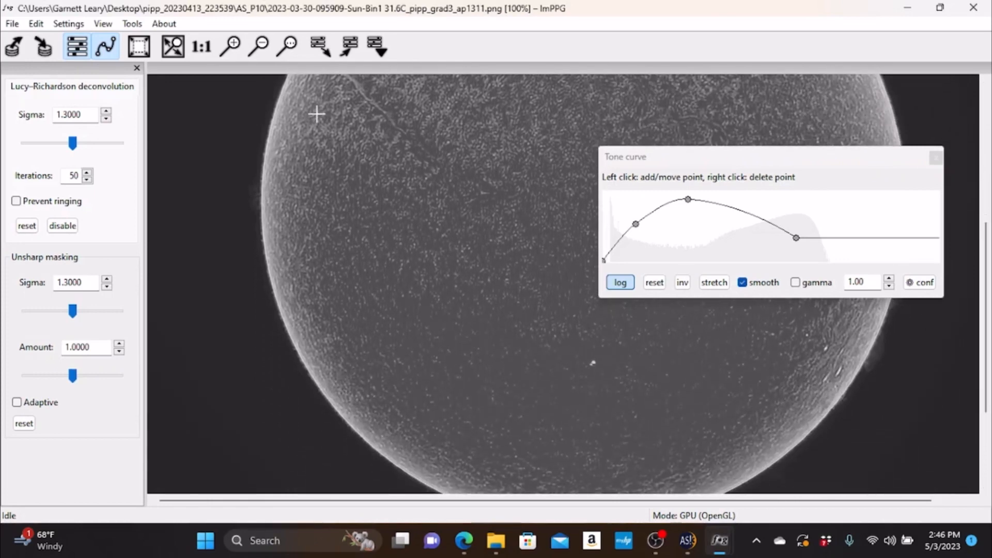
pyautogui.click(259, 46)
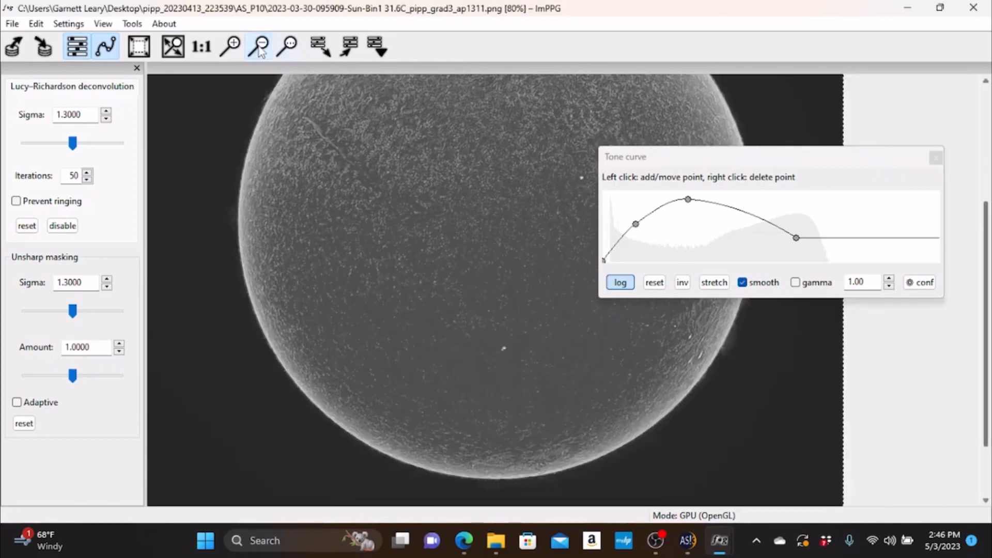
pyautogui.click(258, 46)
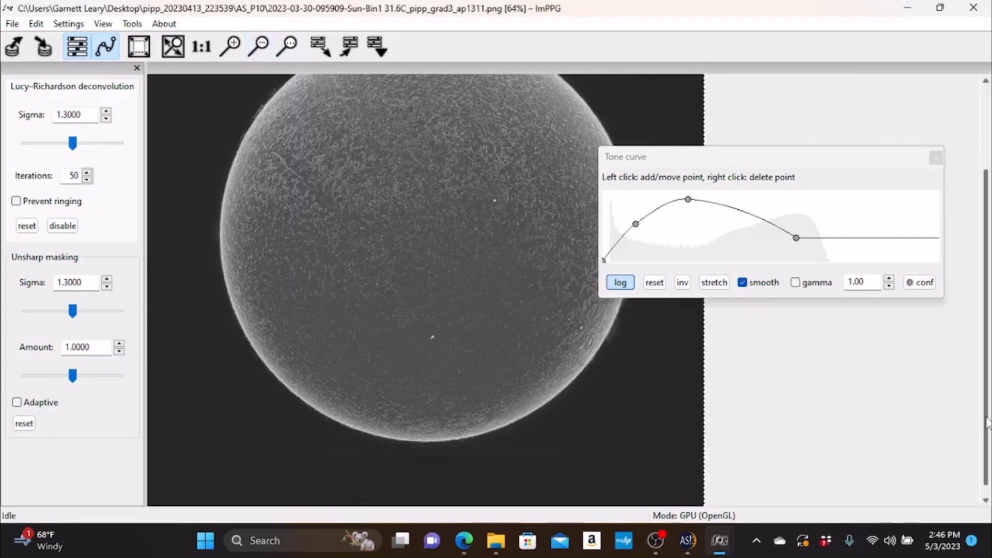
pyautogui.moveTo(987, 421); pyautogui.dragTo(987, 361)
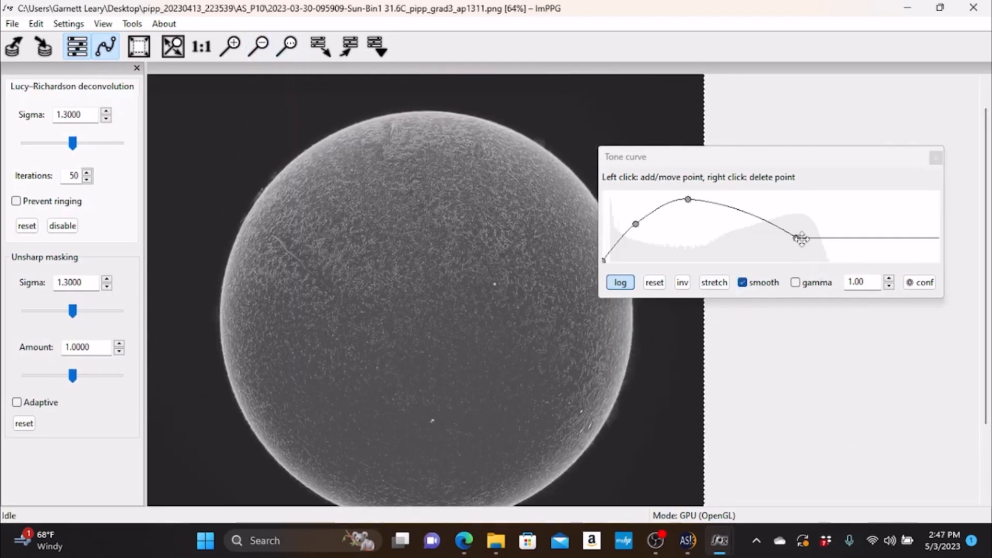
pyautogui.moveTo(798, 238); pyautogui.dragTo(823, 253)
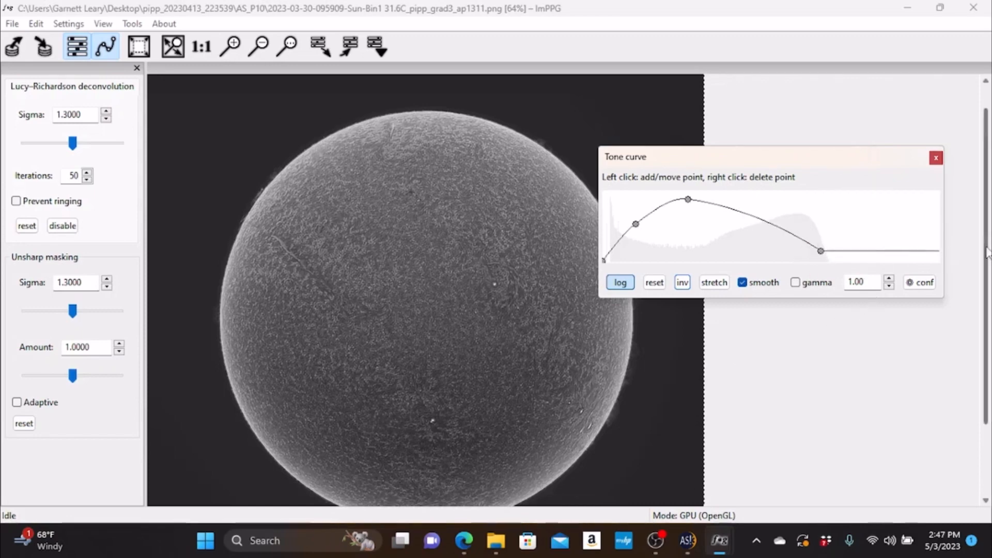
pyautogui.moveTo(986, 248); pyautogui.dragTo(987, 270)
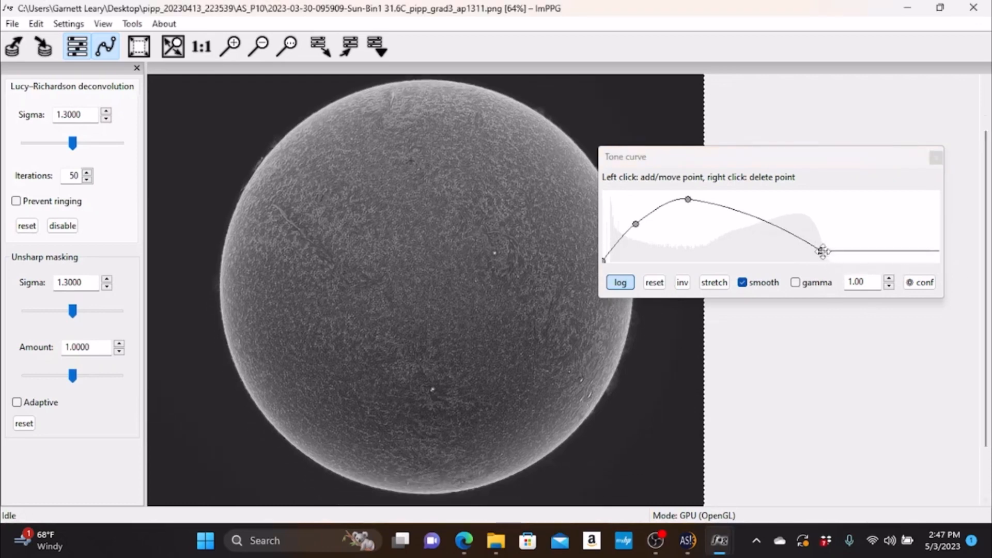
pyautogui.moveTo(822, 250); pyautogui.dragTo(818, 256)
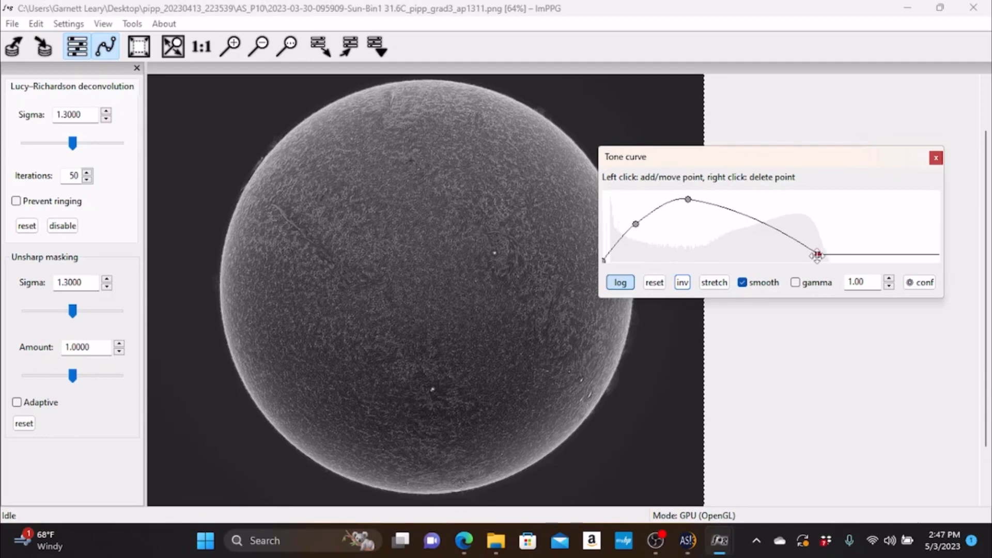
pyautogui.moveTo(817, 256); pyautogui.dragTo(820, 251)
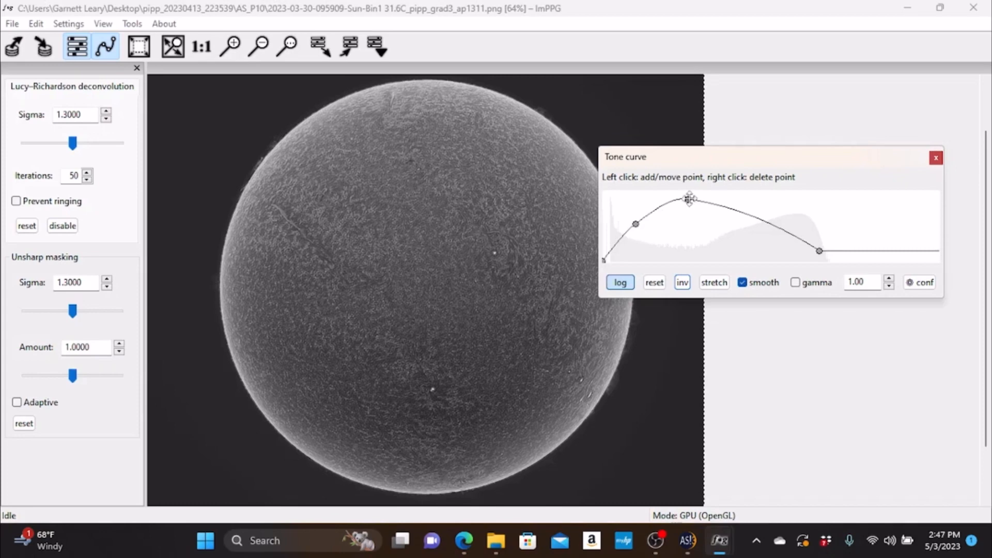
pyautogui.moveTo(690, 201)
pyautogui.mouseDown()
pyautogui.moveTo(702, 199)
pyautogui.moveTo(693, 196)
pyautogui.mouseUp()
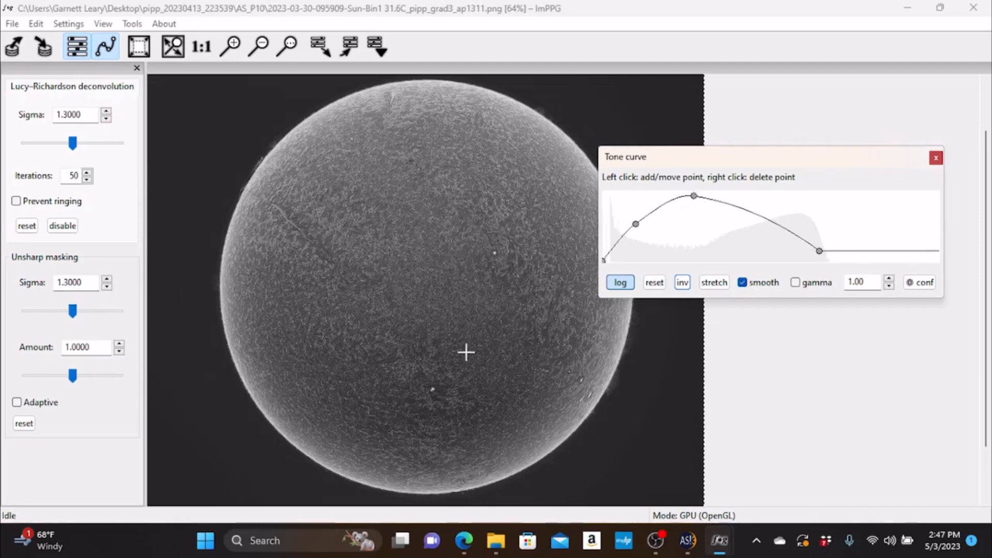
pyautogui.click(232, 48)
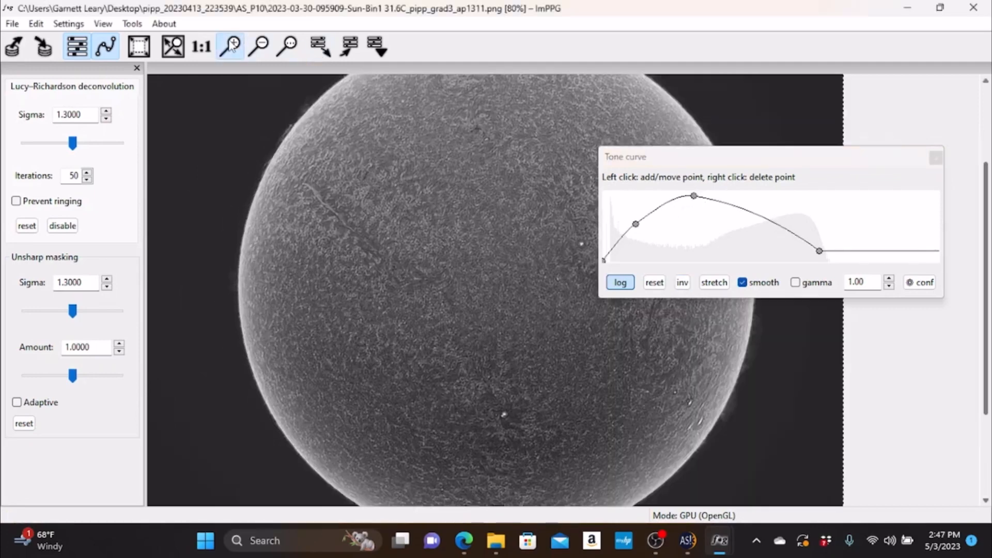
# - Lower the tone curve's midtone peak slightly and shift the shadow point a little brighter and toward the peak
pyautogui.click(232, 47)
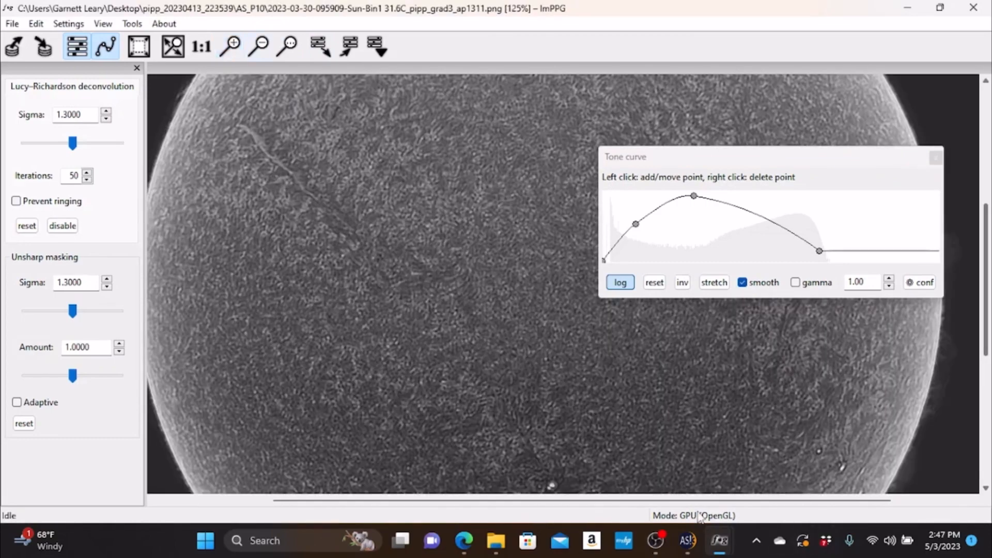
pyautogui.moveTo(700, 504); pyautogui.dragTo(626, 504)
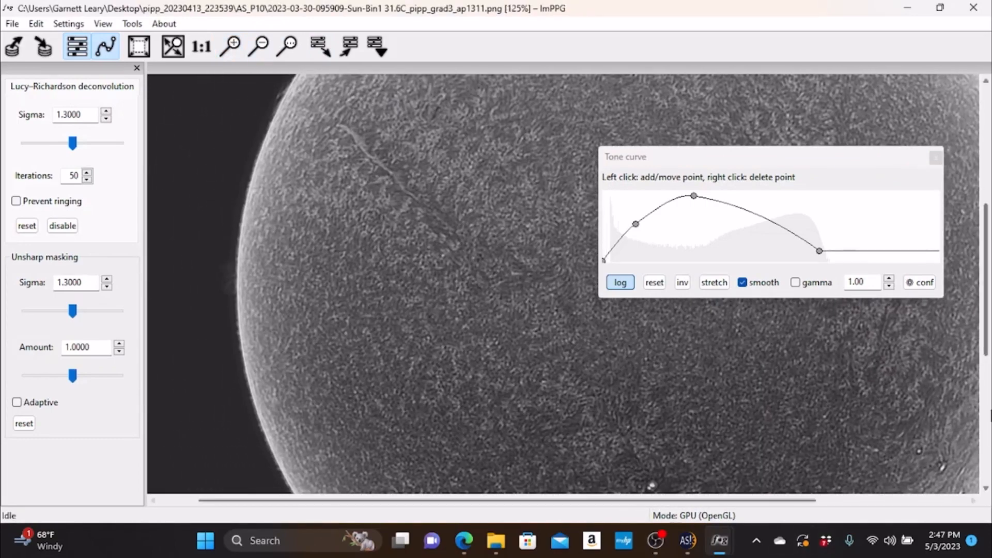
pyautogui.moveTo(987, 341); pyautogui.dragTo(987, 277)
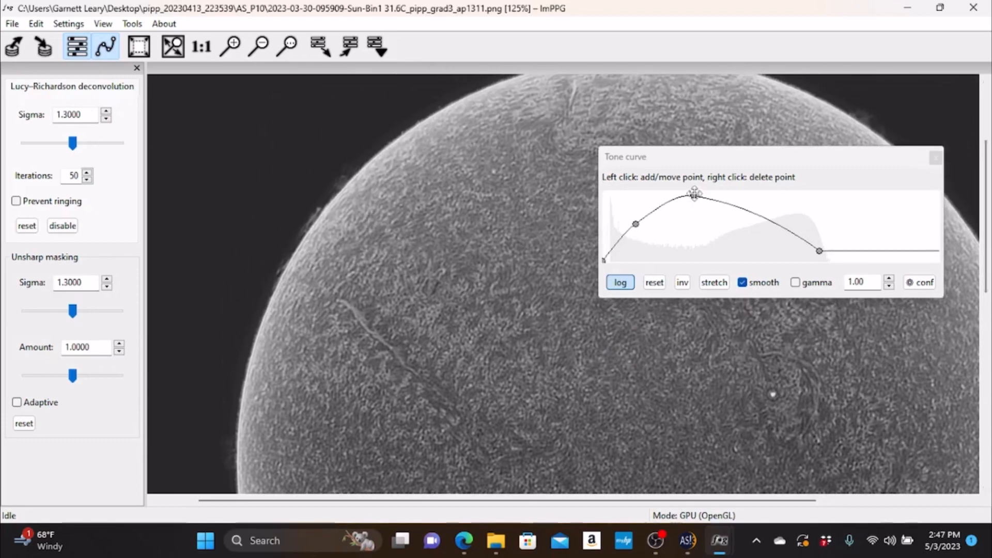
pyautogui.moveTo(693, 196); pyautogui.dragTo(694, 200)
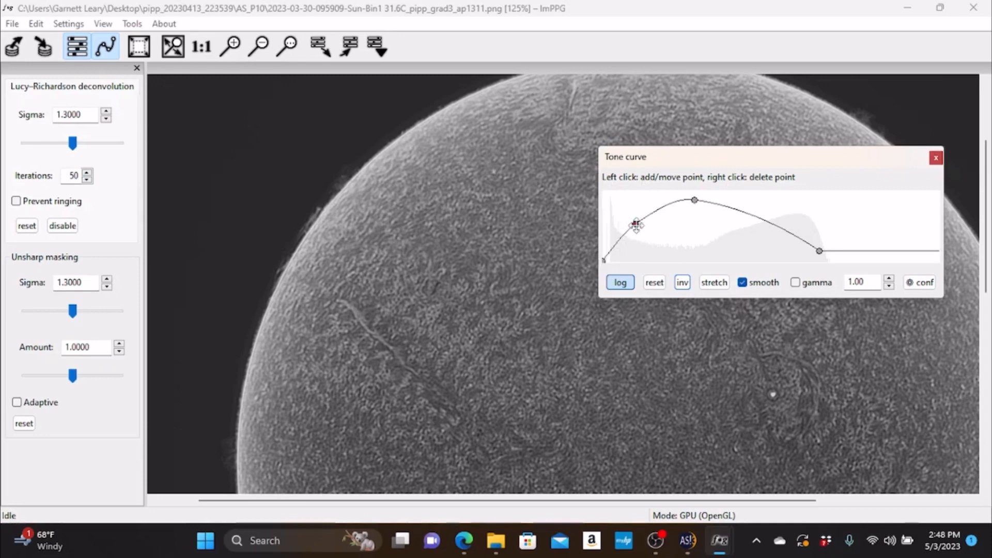
pyautogui.moveTo(636, 225)
pyautogui.mouseDown()
pyautogui.moveTo(628, 217)
pyautogui.moveTo(643, 220)
pyautogui.mouseUp()
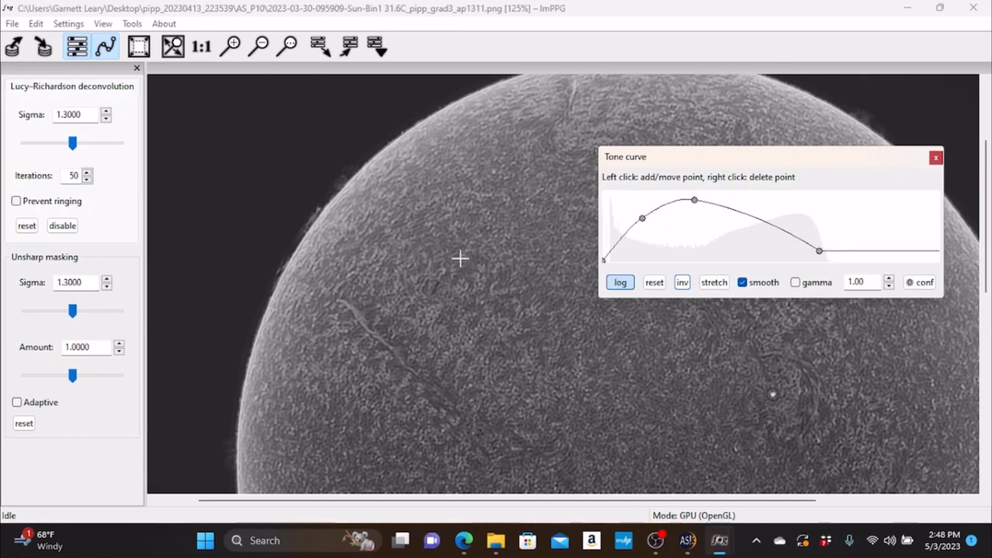
# - Enable ringing prevention for the Lucy–Richardson deconvolution and raise its sigma to 1.90
pyautogui.click(258, 52)
pyautogui.click(257, 51)
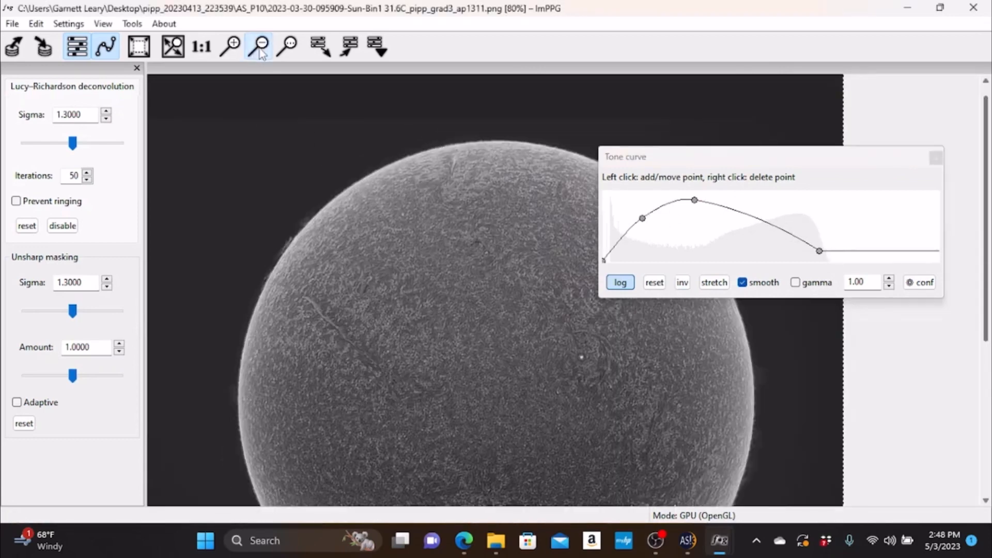
pyautogui.moveTo(987, 176); pyautogui.dragTo(968, 238)
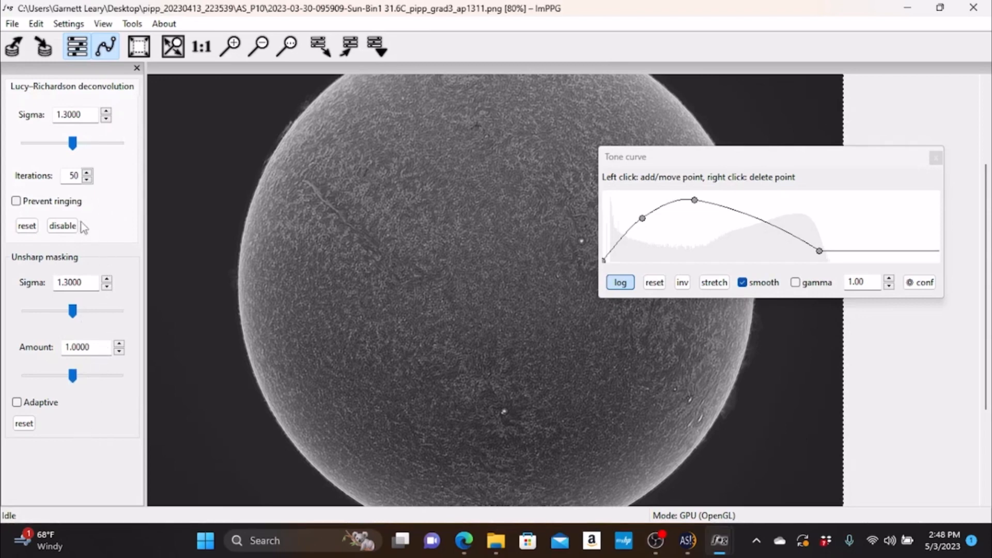
pyautogui.click(16, 201)
pyautogui.click(107, 112)
pyautogui.click(106, 112)
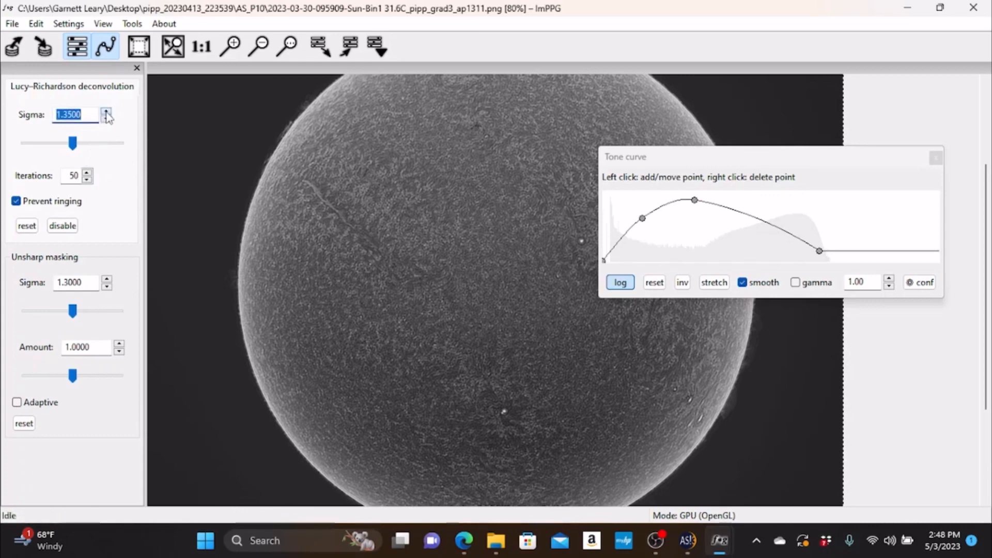
pyautogui.click(107, 112)
pyautogui.click(107, 112)
pyautogui.click(107, 112)
pyautogui.click(106, 112)
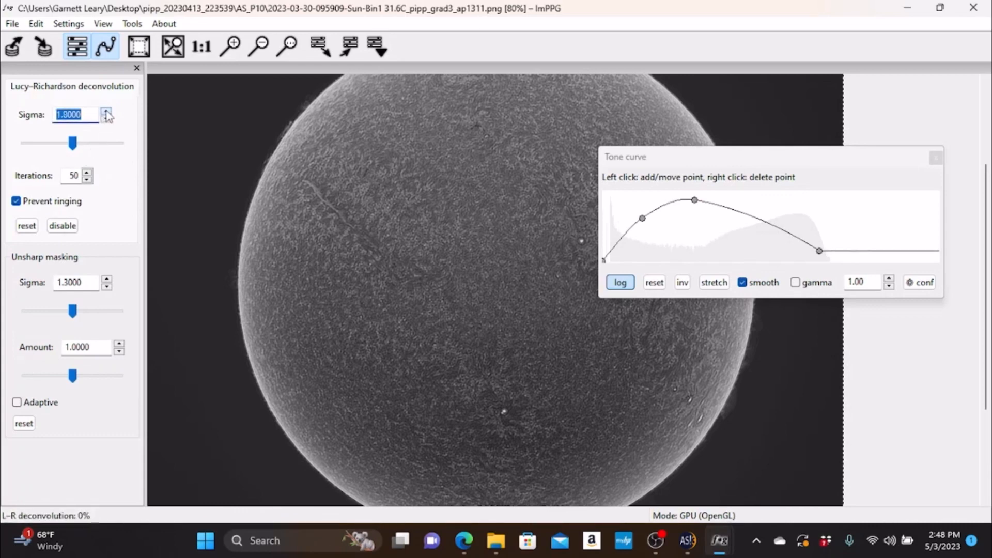
pyautogui.click(106, 112)
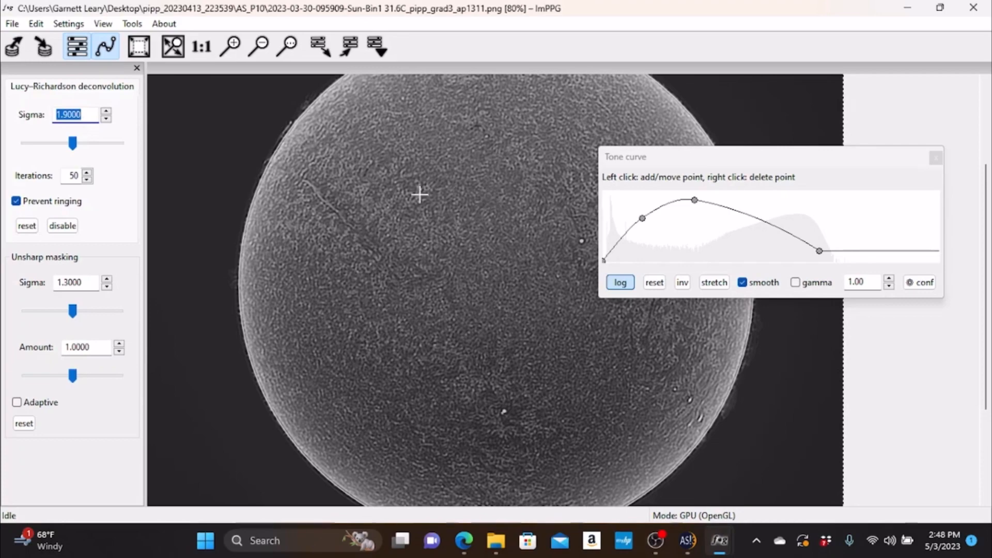
# - Reduce the Lucy–Richardson deconvolution sigma to 0.75 while checking the surface detail around the filament
pyautogui.click(232, 49)
pyautogui.click(232, 52)
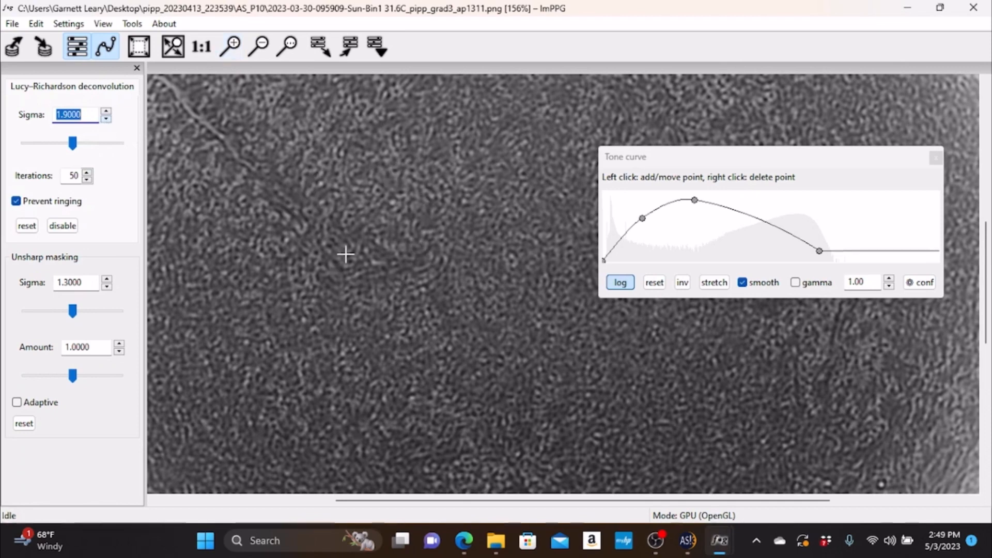
pyautogui.click(106, 121)
pyautogui.click(106, 121)
pyautogui.click(107, 120)
pyautogui.click(107, 121)
pyautogui.click(107, 120)
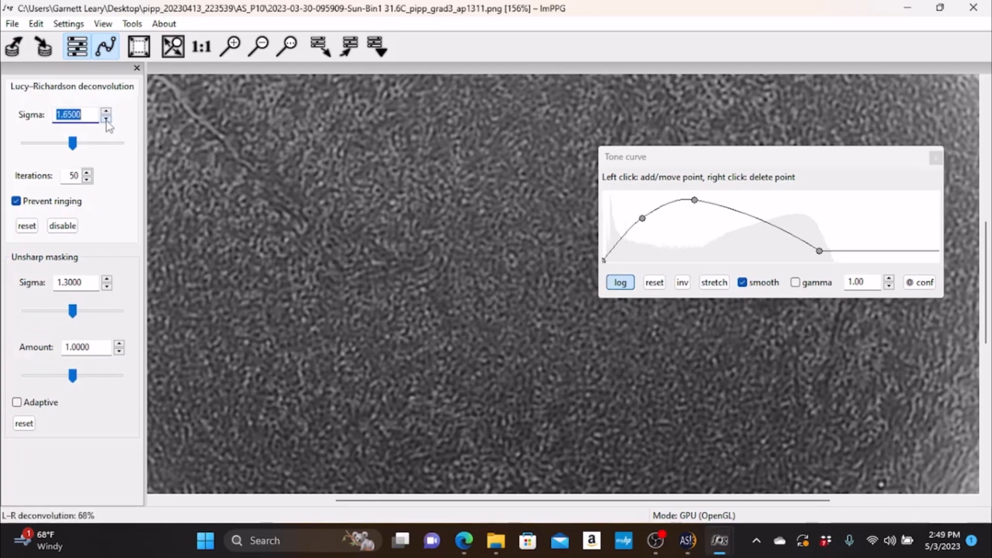
pyautogui.click(106, 120)
pyautogui.click(106, 121)
pyautogui.click(106, 120)
pyautogui.click(106, 120)
pyautogui.click(107, 121)
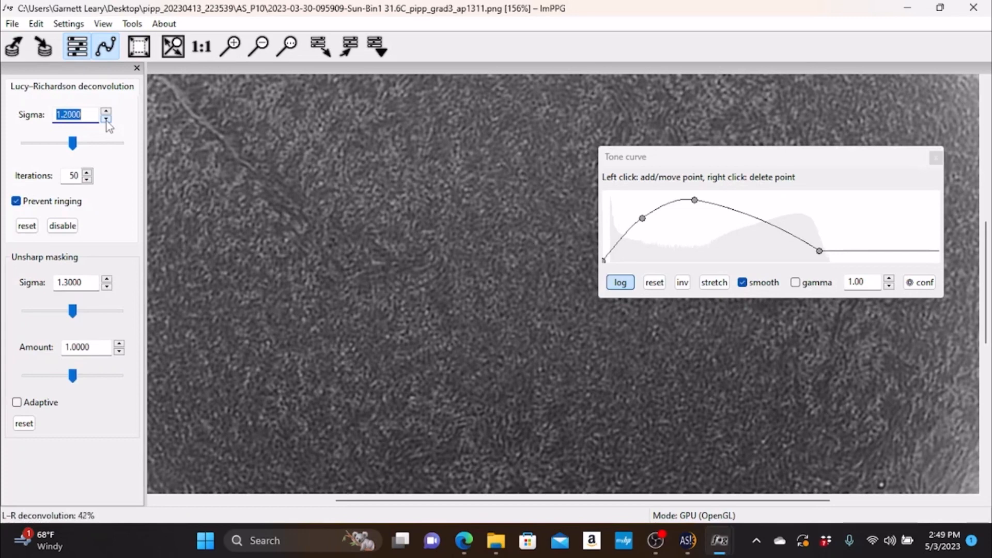
pyautogui.click(106, 120)
pyautogui.click(106, 121)
pyautogui.click(106, 121)
pyautogui.click(107, 120)
pyautogui.click(106, 121)
pyautogui.click(107, 120)
pyautogui.click(107, 120)
pyautogui.click(106, 120)
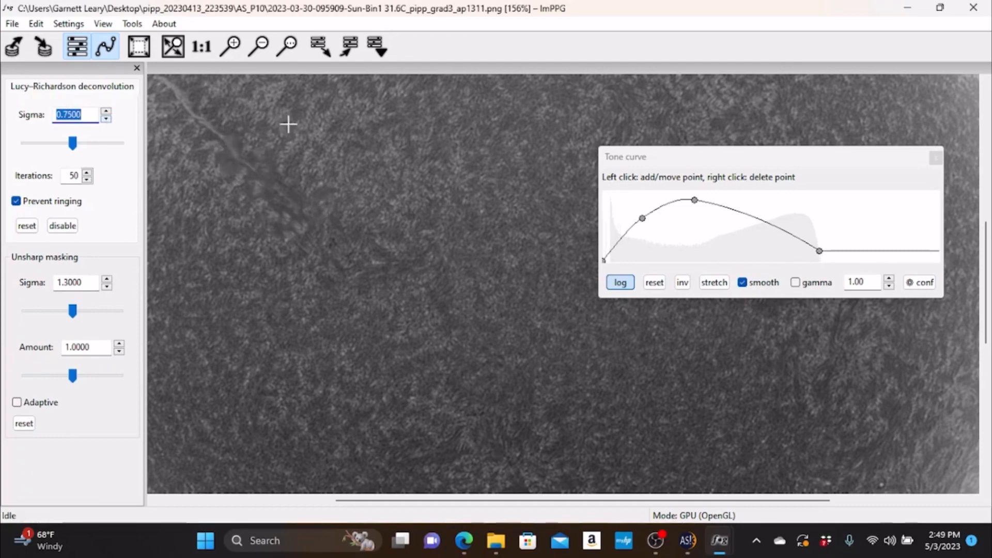
# - Increase the Lucy–Richardson sigma gradually past 0.90 up to 1.9236, comparing the sharpening on the enlarged filament
pyautogui.click(230, 46)
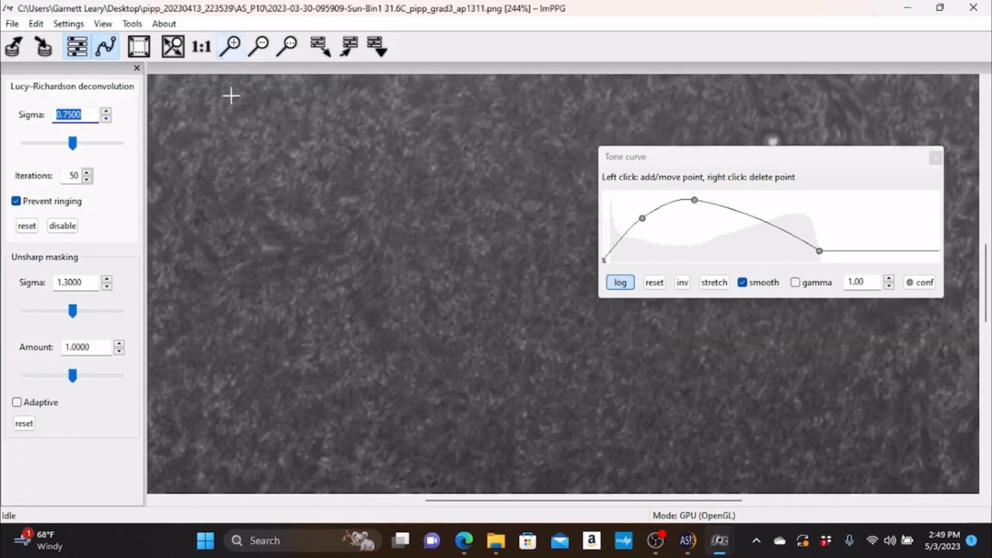
pyautogui.moveTo(496, 500); pyautogui.dragTo(422, 502)
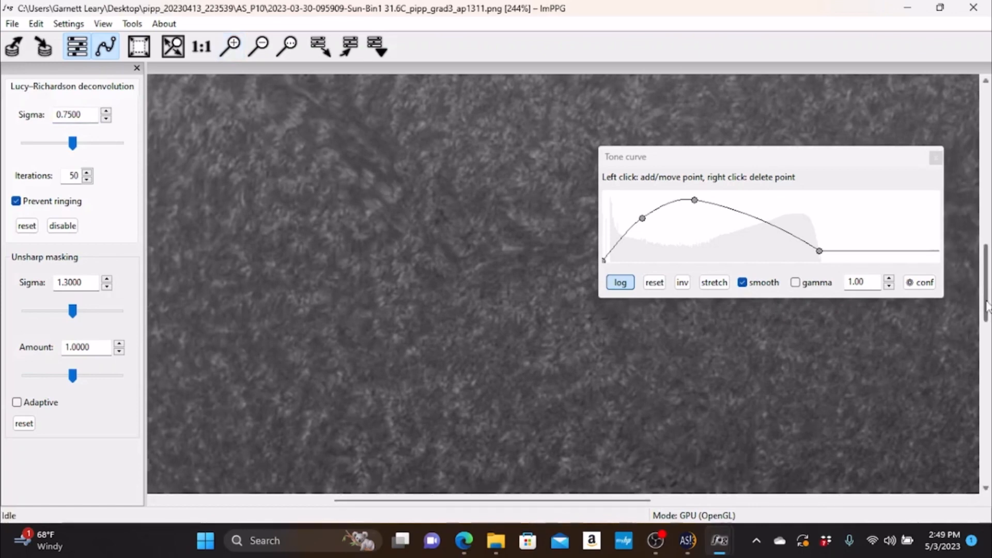
pyautogui.moveTo(987, 306); pyautogui.dragTo(986, 270)
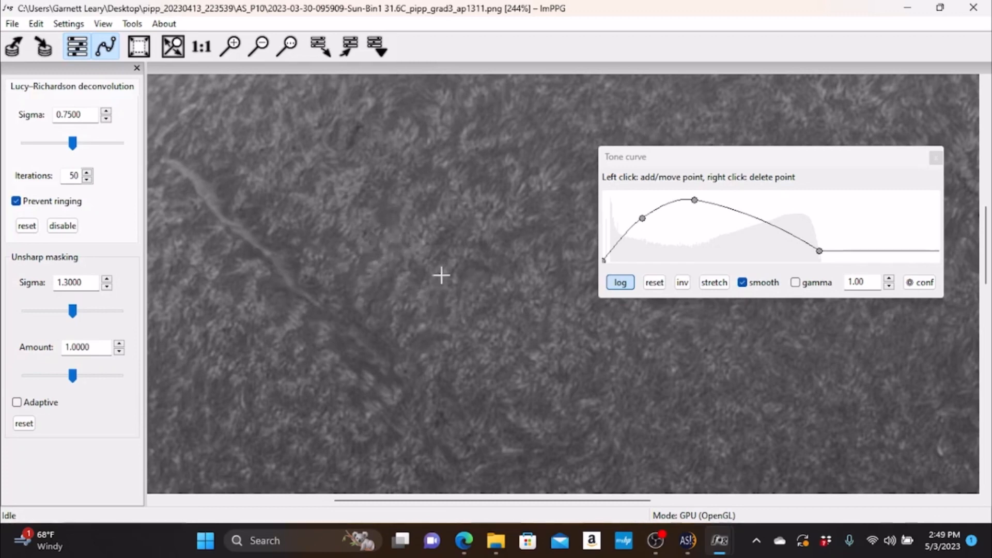
pyautogui.click(106, 112)
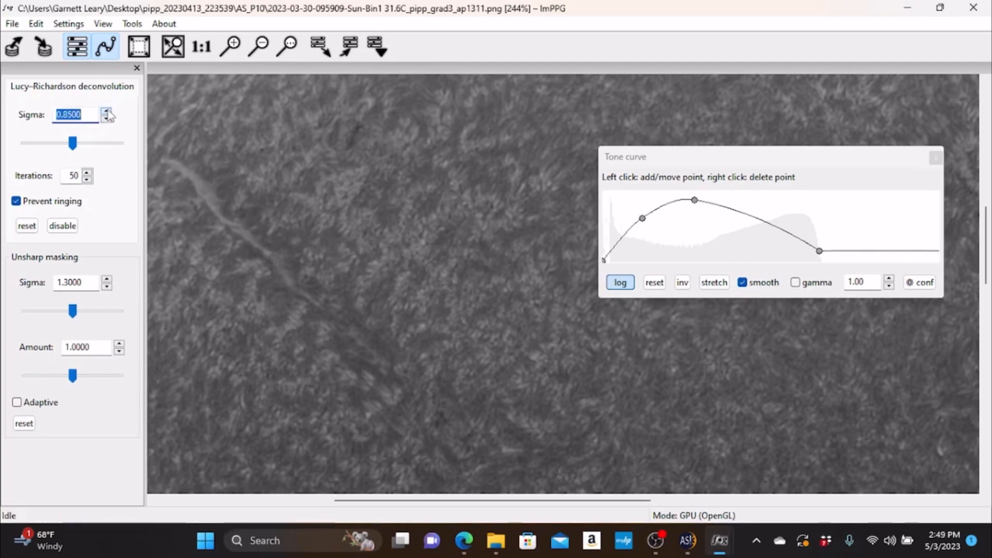
pyautogui.click(106, 112)
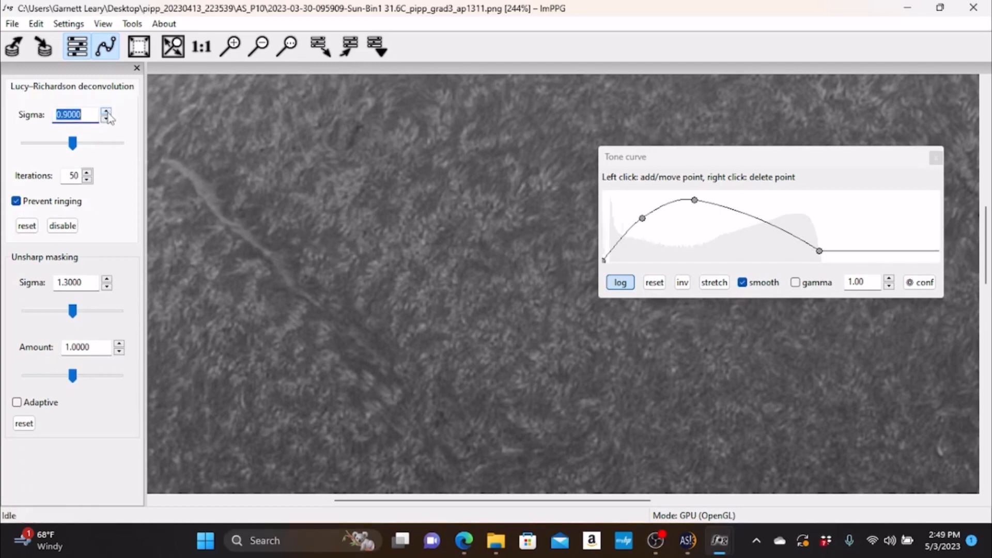
pyautogui.click(107, 112)
pyautogui.click(106, 112)
pyautogui.moveTo(74, 148); pyautogui.dragTo(116, 150)
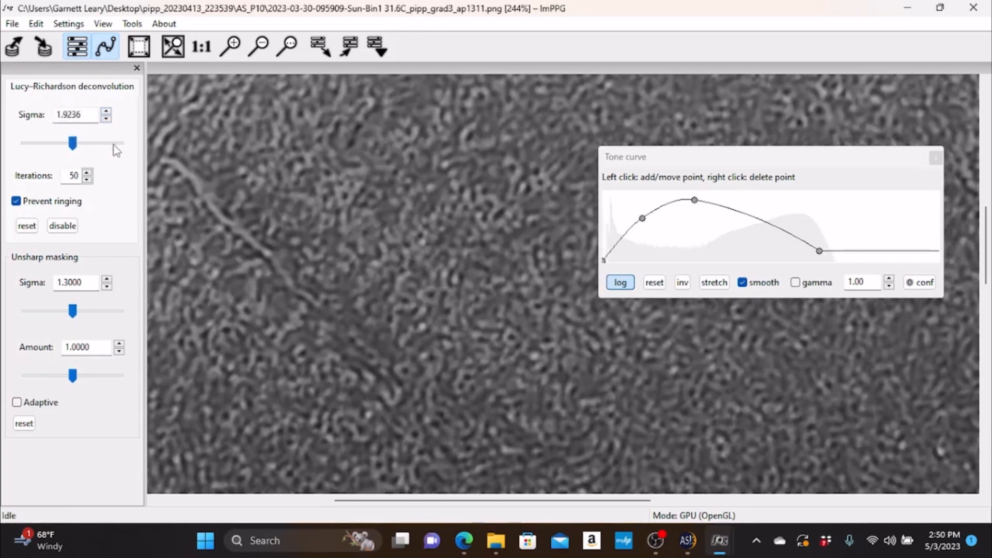
# - Bring the Lucy–Richardson deconvolution sigma down to 0.8461
pyautogui.moveTo(51, 145); pyautogui.dragTo(70, 147)
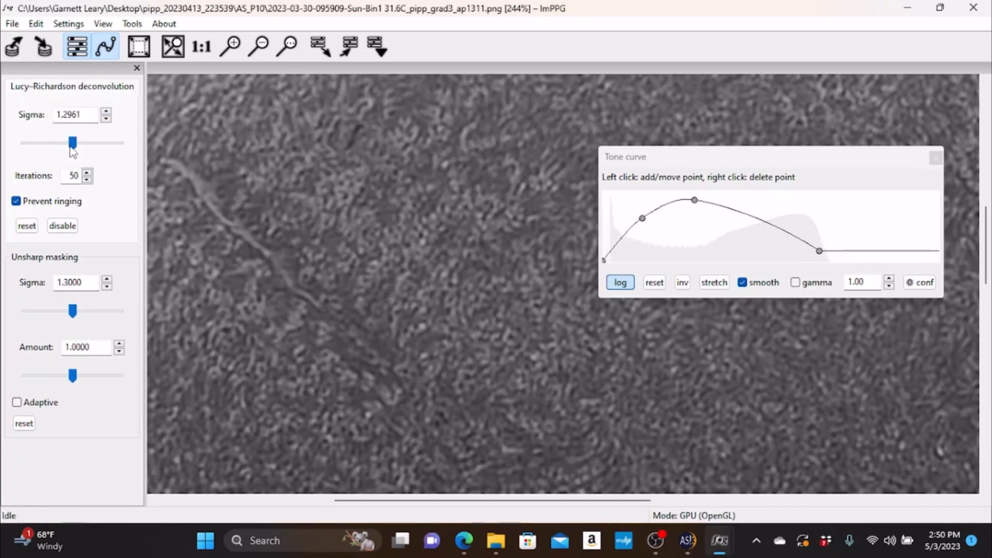
pyautogui.doubleClick(106, 121)
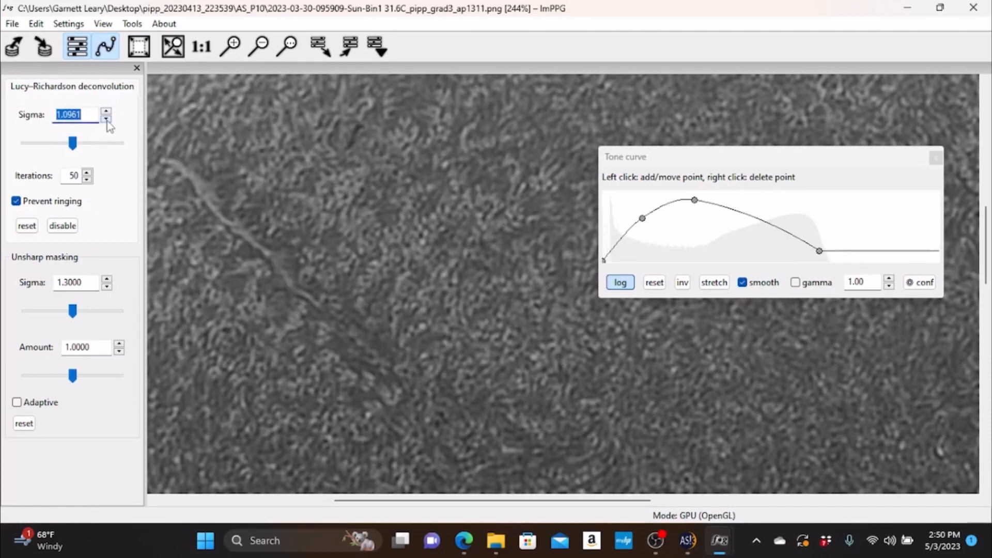
pyautogui.click(107, 121)
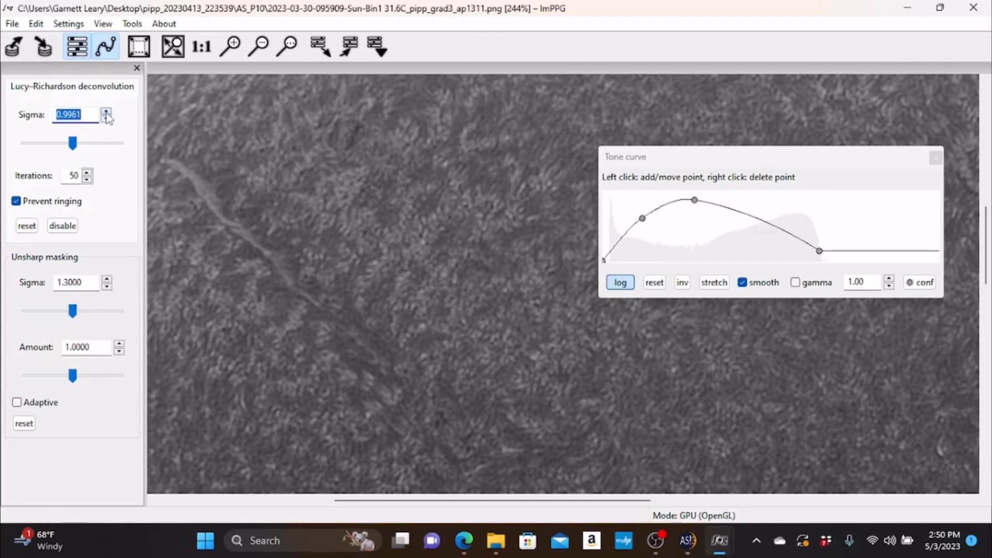
pyautogui.click(107, 120)
pyautogui.click(106, 111)
pyautogui.click(106, 120)
pyautogui.click(106, 120)
# - Raise the unsharp masking sigma to 1.85
pyautogui.click(260, 47)
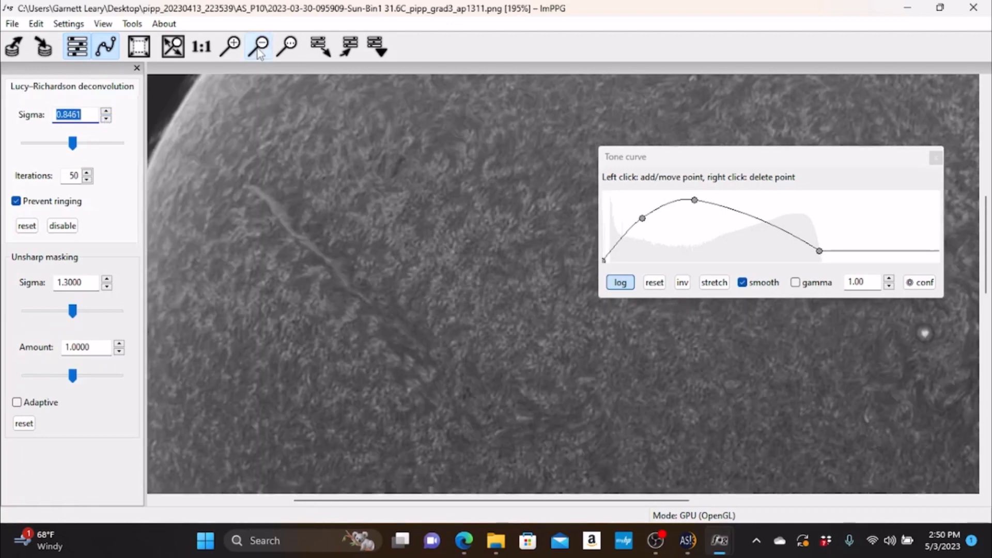
pyautogui.click(259, 48)
pyautogui.click(259, 50)
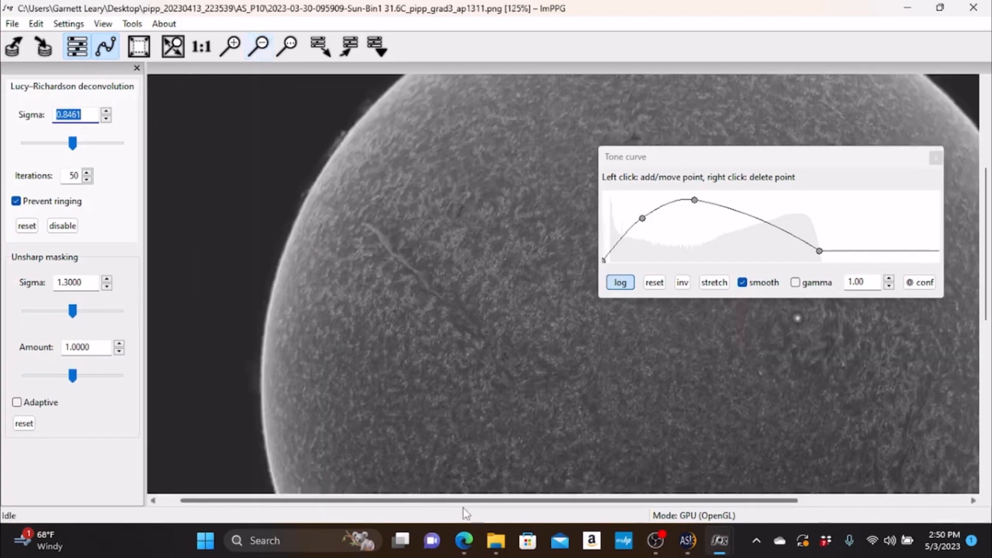
pyautogui.moveTo(462, 502); pyautogui.dragTo(548, 506)
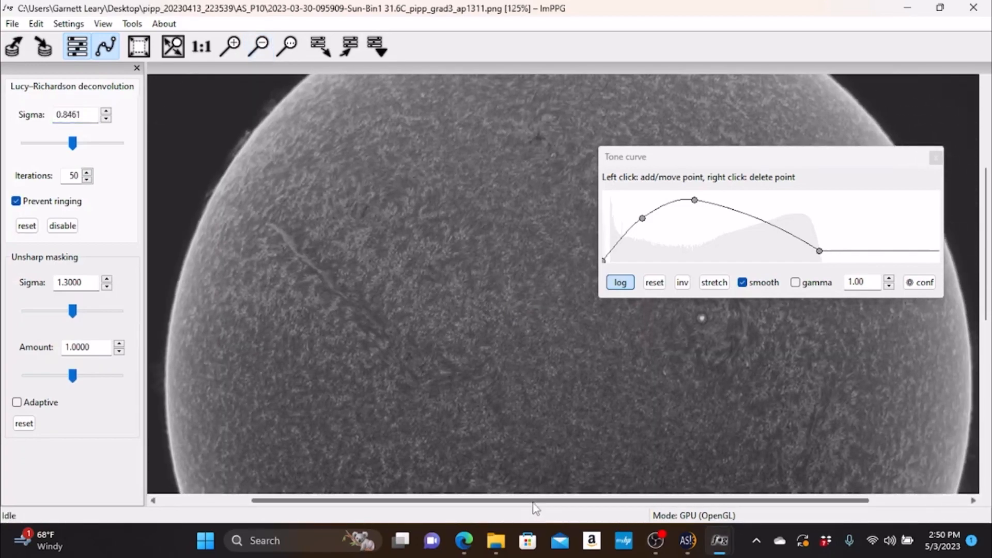
pyautogui.click(107, 279)
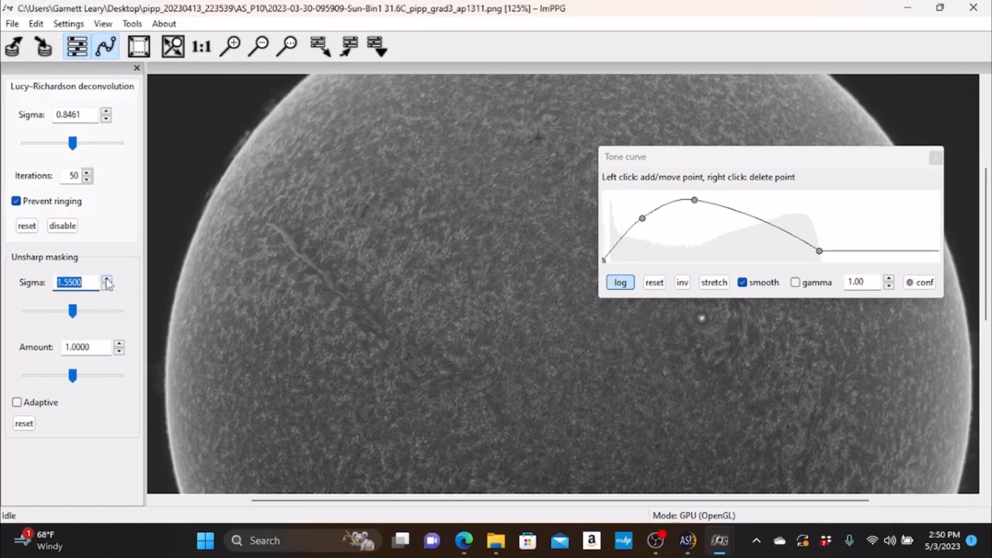
pyautogui.click(107, 280)
# - Set the unsharp masking sigma to 10, checking the effect on the filament up close and on the wider disc
pyautogui.click(231, 46)
pyautogui.click(232, 46)
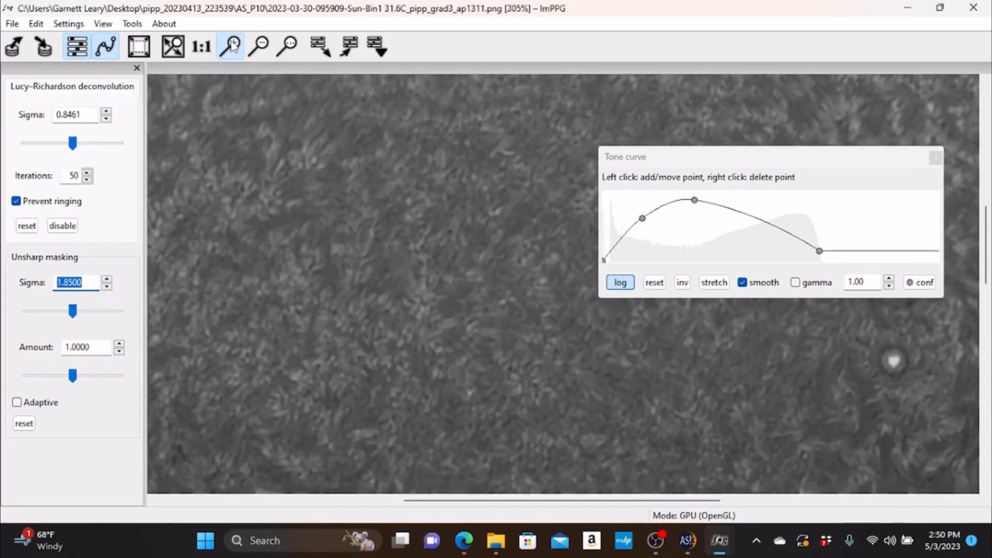
pyautogui.moveTo(451, 504); pyautogui.dragTo(328, 501)
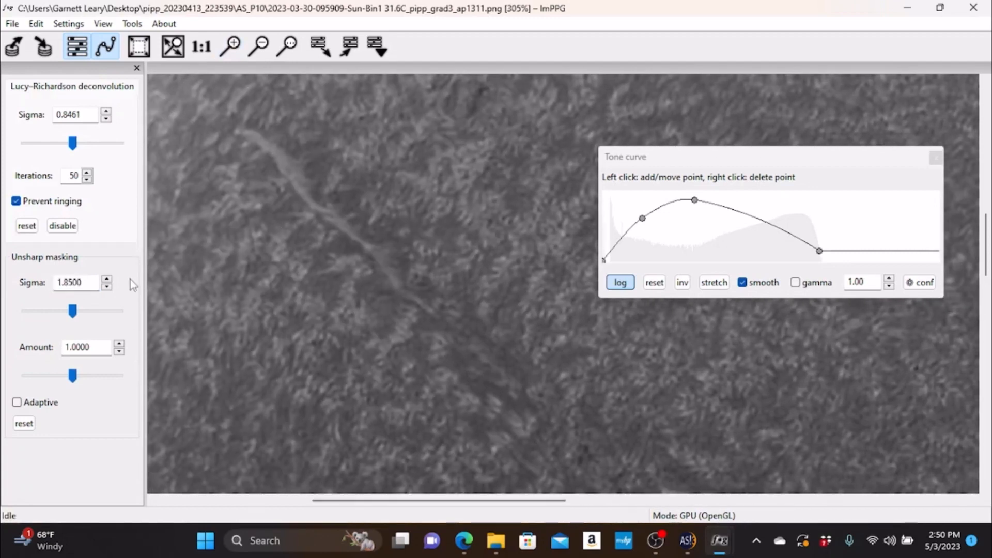
pyautogui.moveTo(72, 310); pyautogui.dragTo(163, 311)
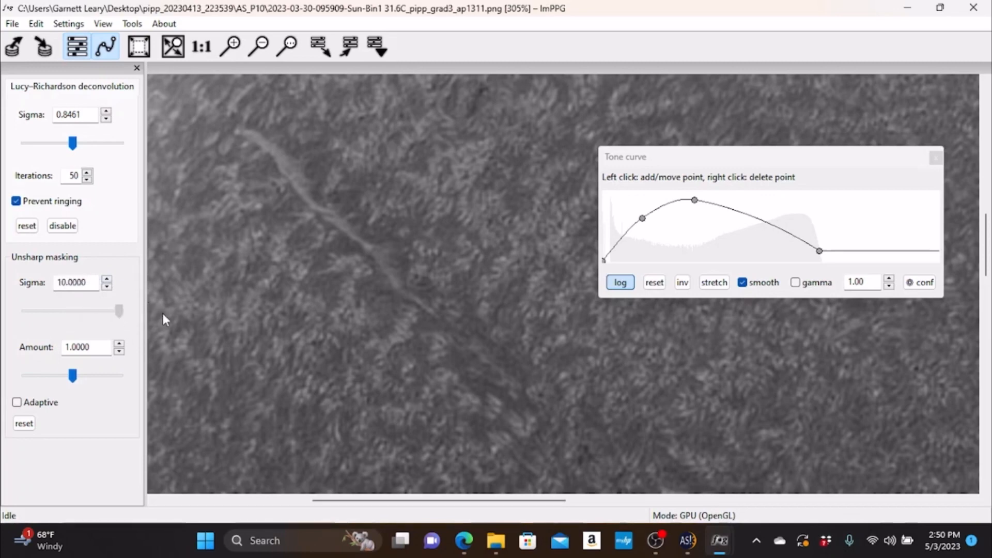
pyautogui.moveTo(73, 311); pyautogui.dragTo(157, 313)
pyautogui.moveTo(77, 312); pyautogui.dragTo(145, 326)
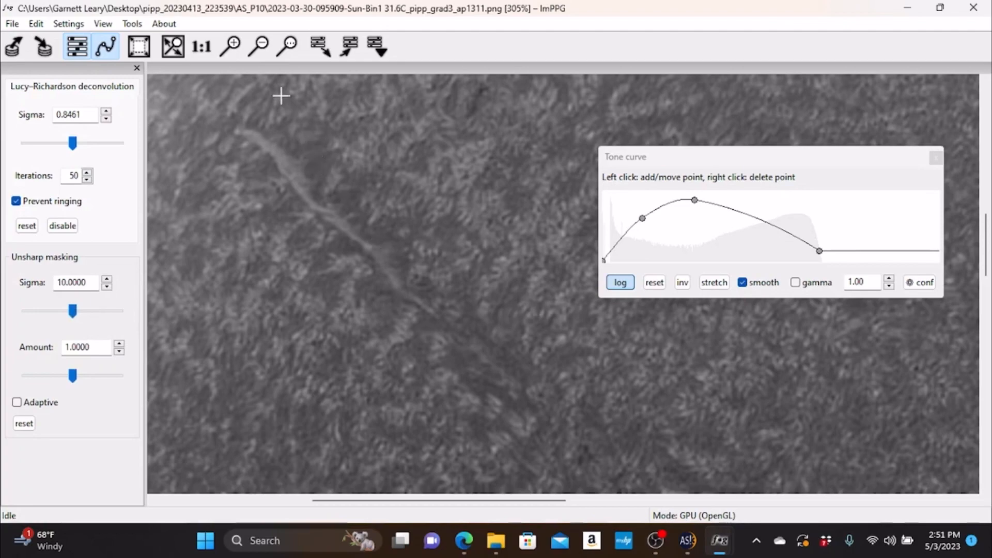
pyautogui.click(260, 48)
pyautogui.click(260, 48)
pyautogui.click(260, 48)
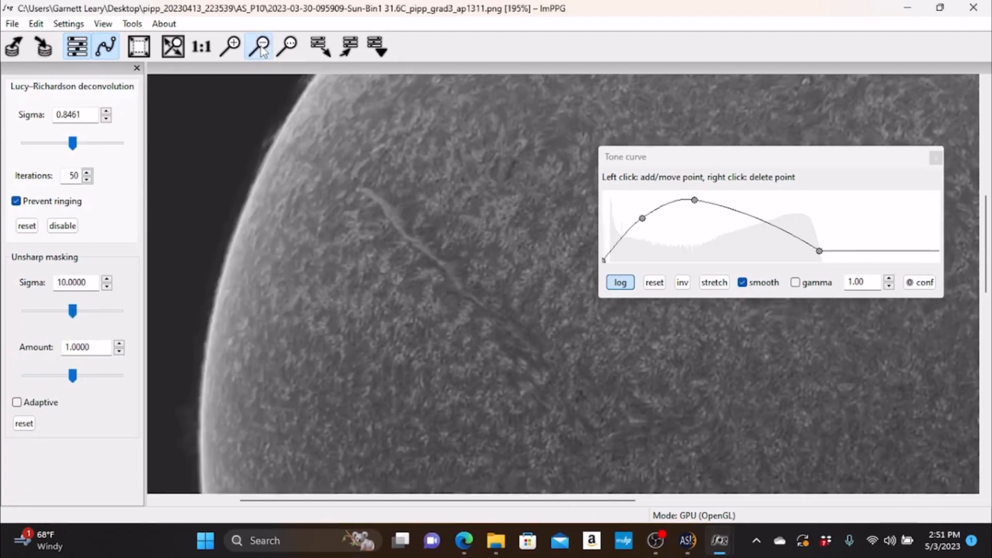
pyautogui.click(260, 48)
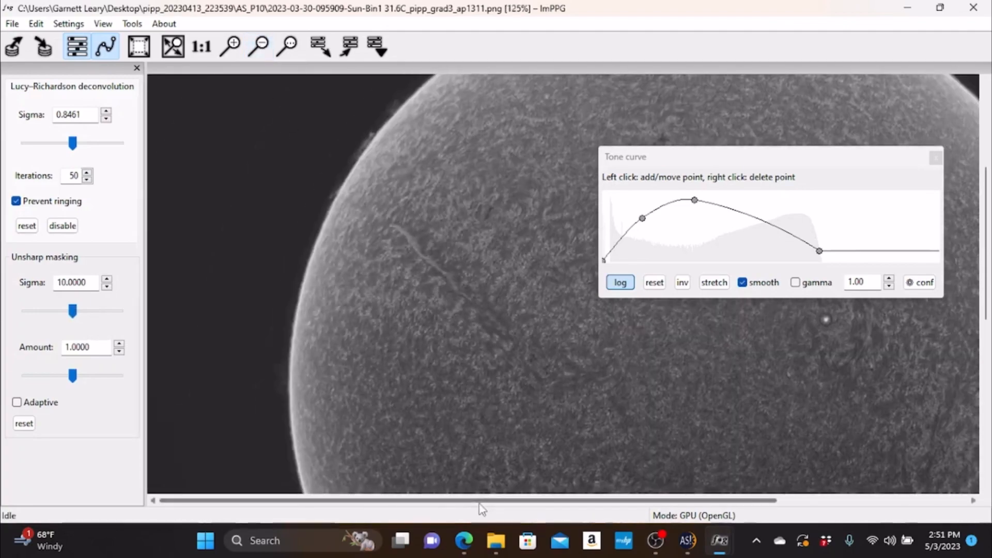
pyautogui.moveTo(481, 502); pyautogui.dragTo(579, 504)
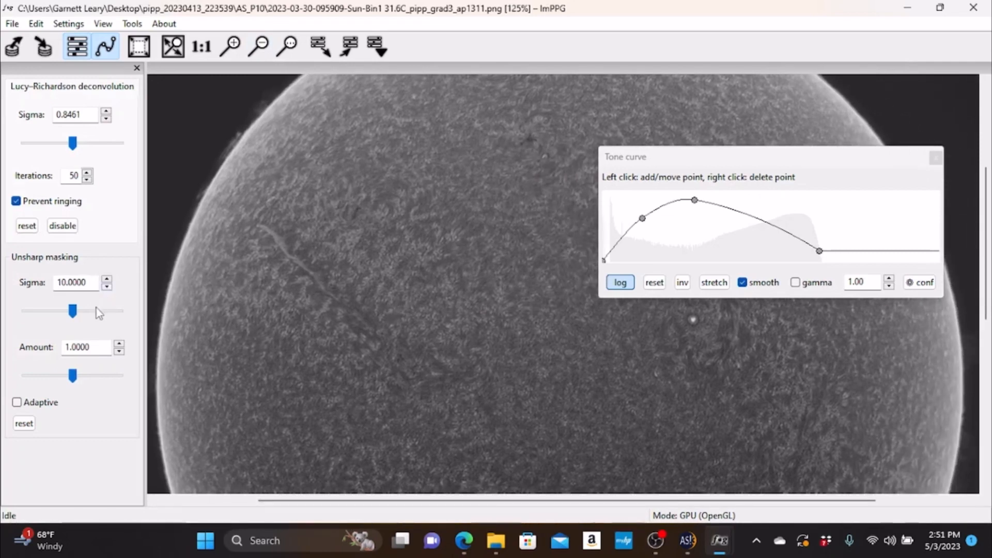
# - Lower the unsharp masking sigma to 1.25
pyautogui.moveTo(73, 311); pyautogui.dragTo(3, 311)
pyautogui.moveTo(73, 310); pyautogui.dragTo(11, 314)
pyautogui.moveTo(72, 312); pyautogui.dragTo(21, 311)
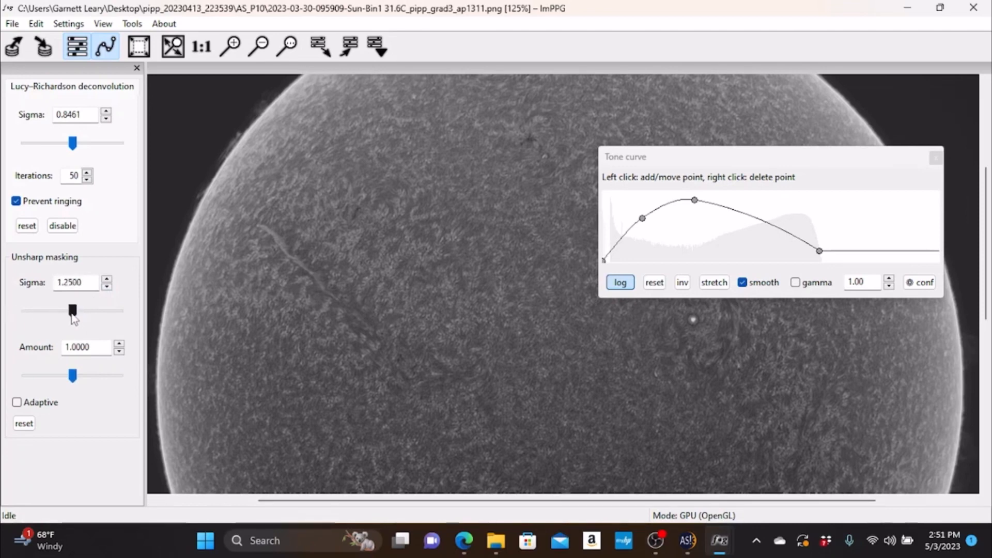
# - Try unsharp masking amounts from 1.25 down to 0.95, comparing the effect on the enlarged disc
pyautogui.click(120, 345)
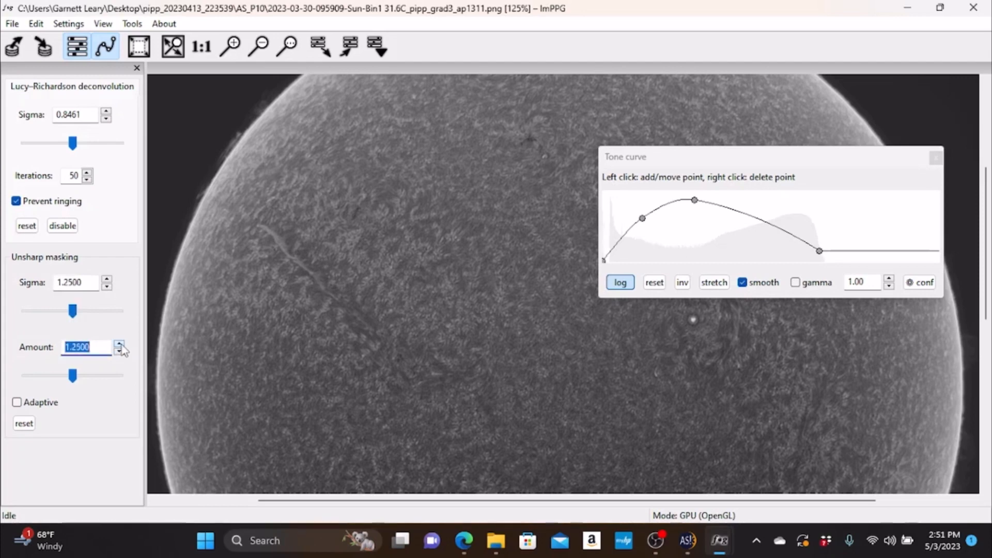
pyautogui.click(236, 51)
pyautogui.click(236, 52)
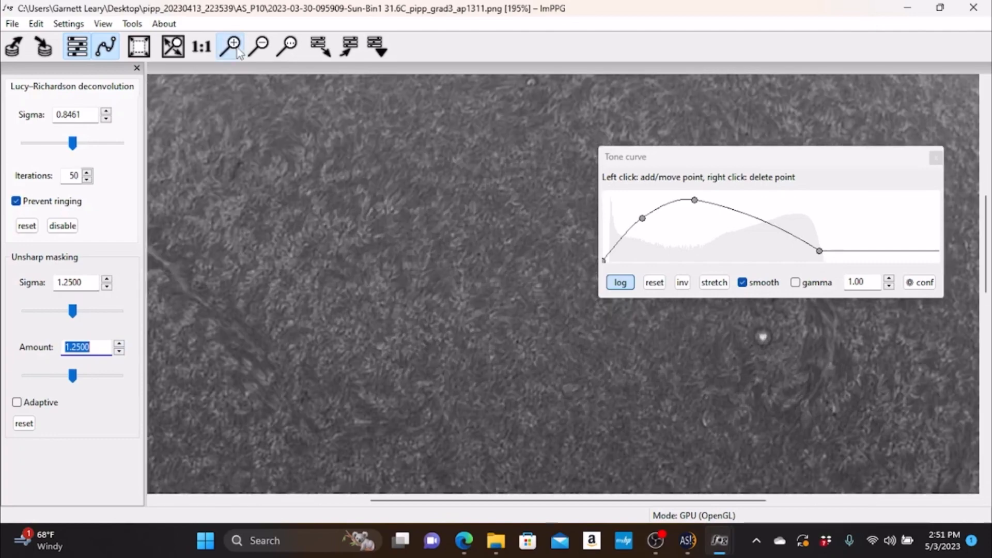
pyautogui.click(236, 52)
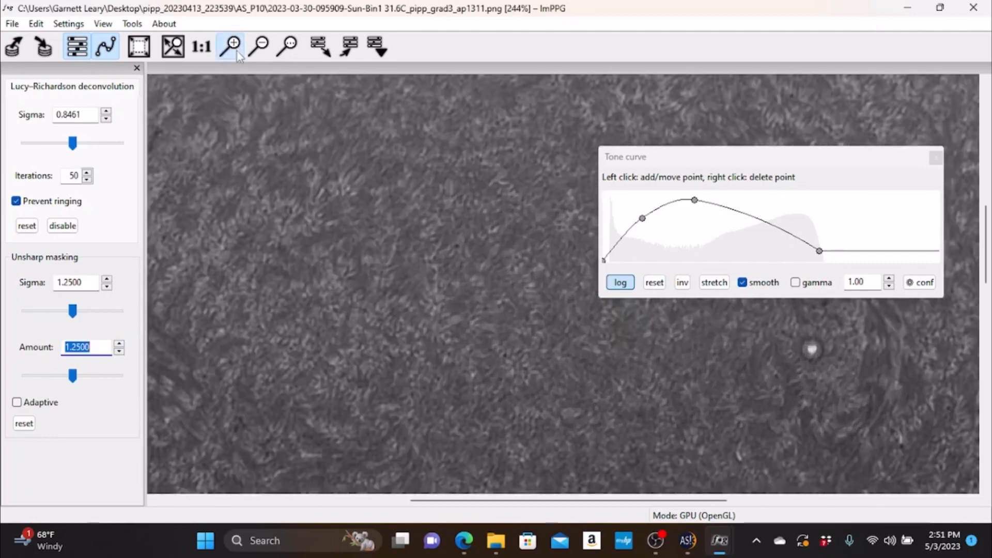
pyautogui.click(119, 352)
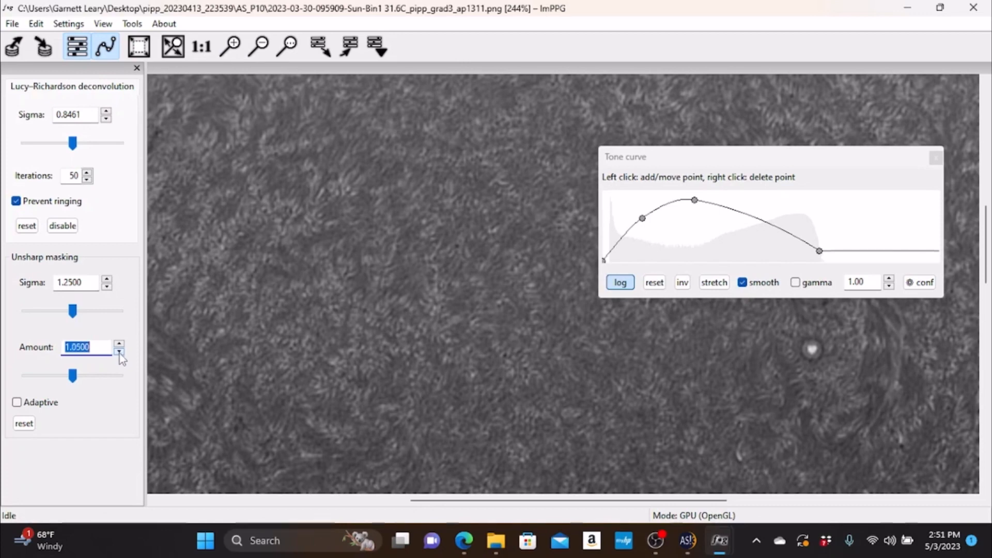
pyautogui.click(119, 352)
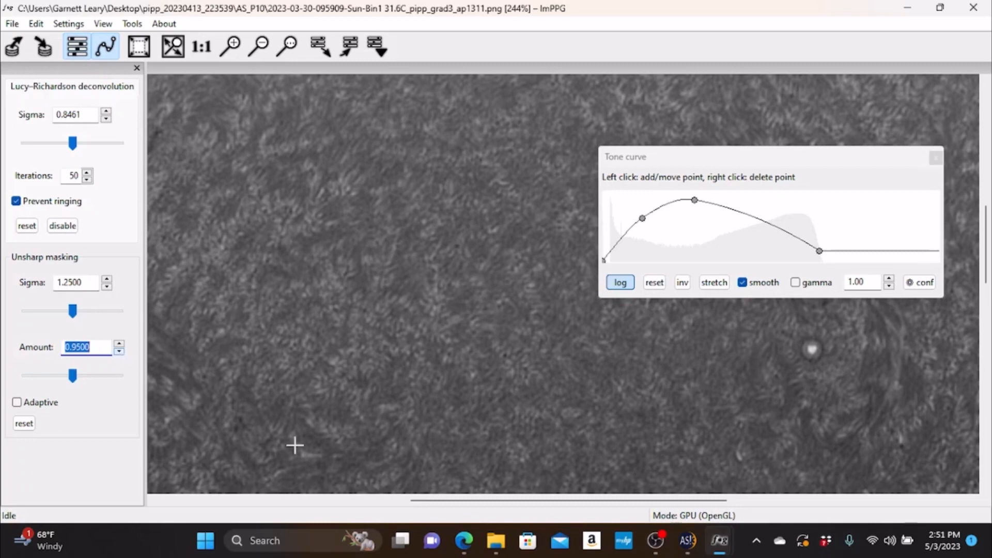
pyautogui.moveTo(654, 529)
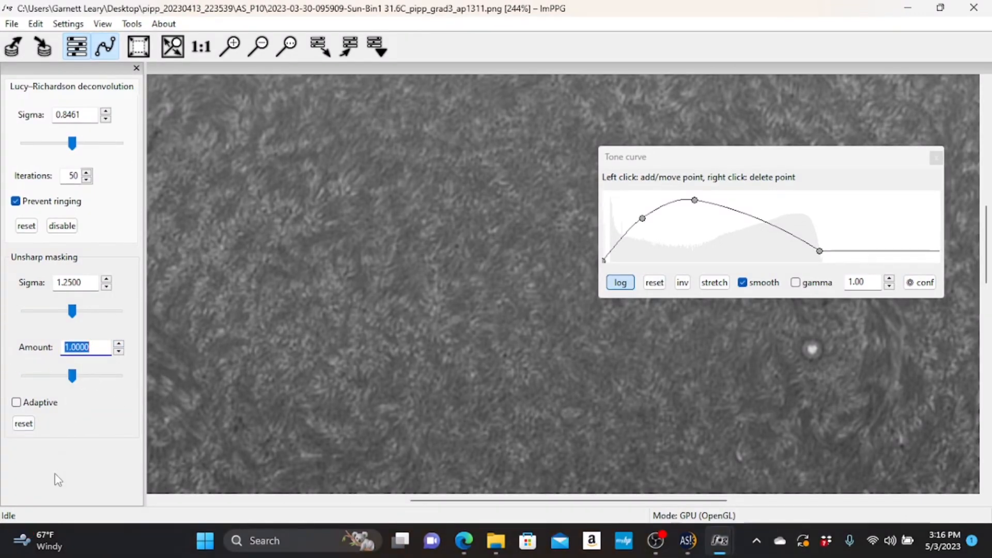
# - Raise the unsharp masking amount to 1.5109 and examine the sharpening on the enlarged filament
pyautogui.moveTo(72, 375)
pyautogui.mouseDown()
pyautogui.moveTo(129, 380)
pyautogui.moveTo(63, 381)
pyautogui.moveTo(83, 384)
pyautogui.mouseUp()
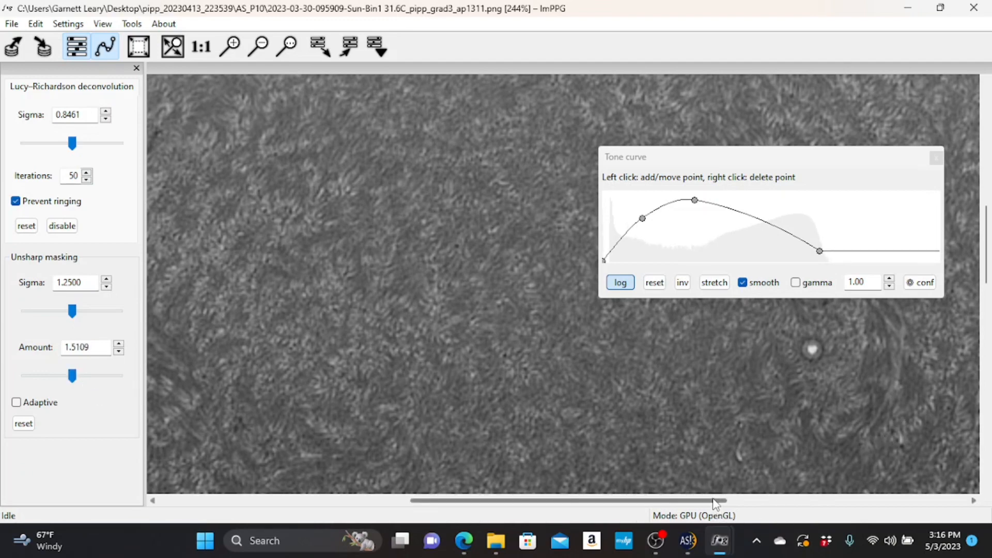
pyautogui.moveTo(715, 508); pyautogui.dragTo(589, 494)
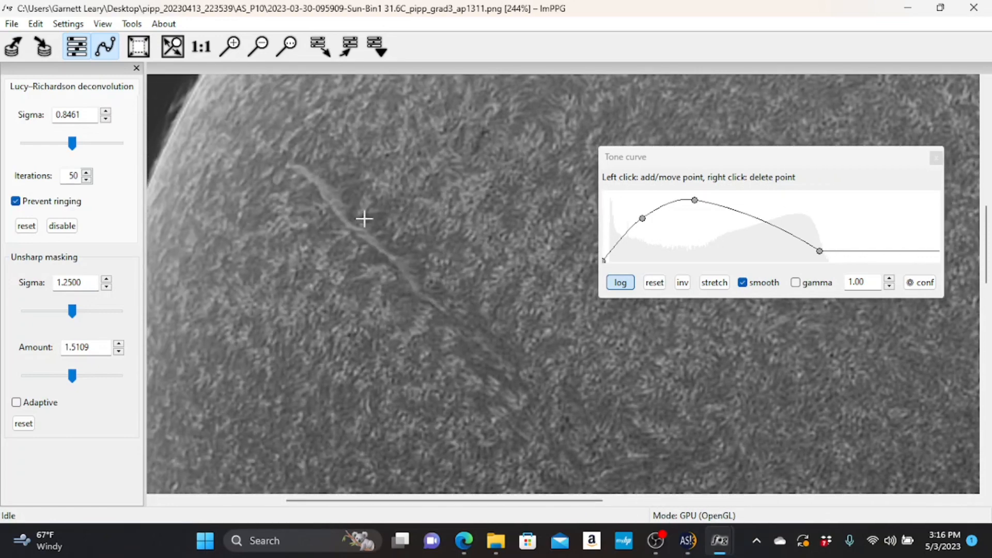
pyautogui.click(233, 47)
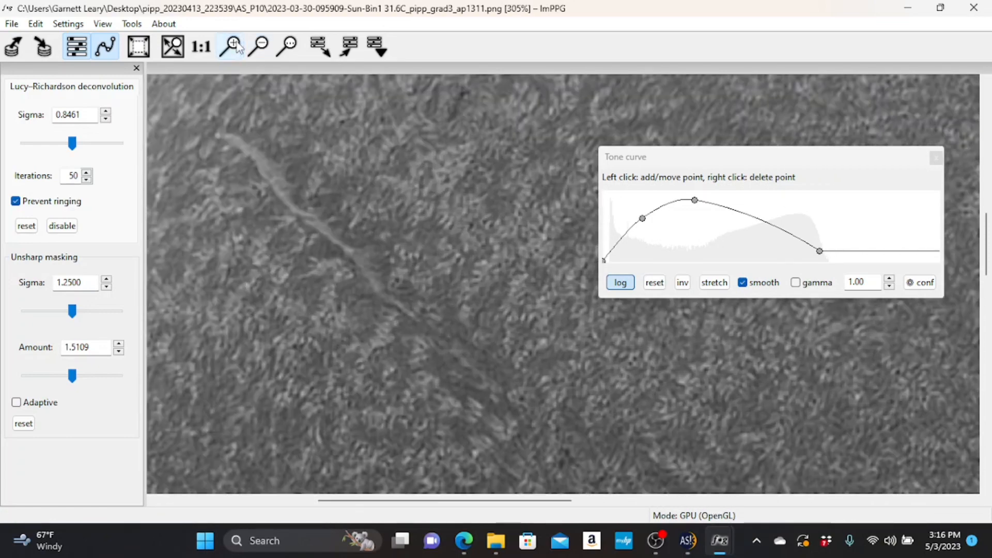
pyautogui.moveTo(416, 505); pyautogui.dragTo(382, 504)
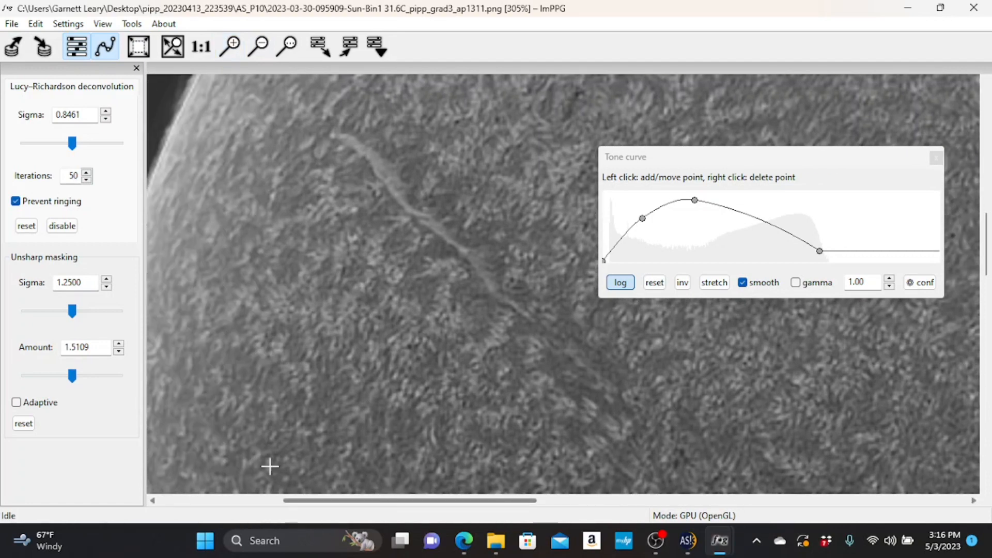
# - Bring the unsharp masking amount down and fine-tune it to 1.0208 while watching the filament
pyautogui.moveTo(74, 379)
pyautogui.mouseDown()
pyautogui.moveTo(40, 377)
pyautogui.moveTo(63, 381)
pyautogui.mouseUp()
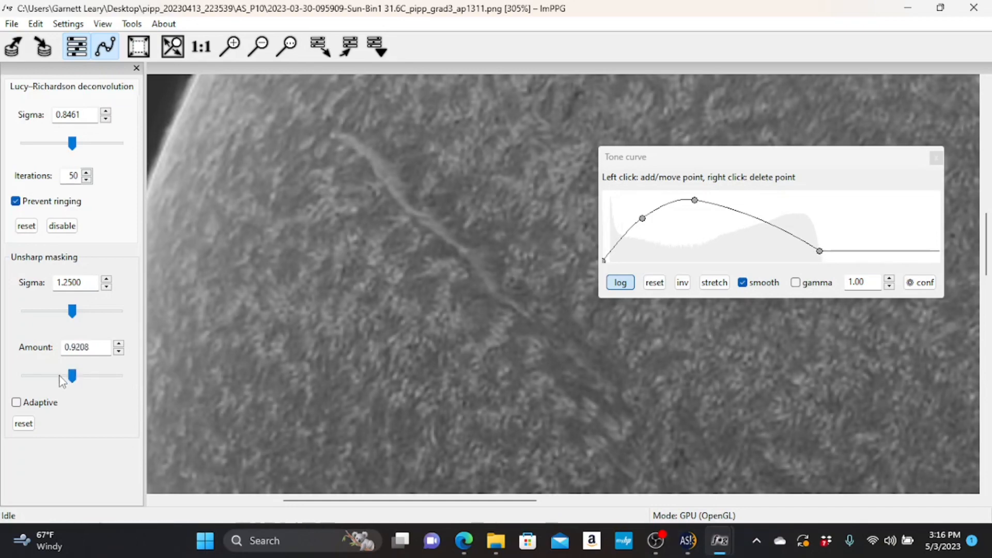
pyautogui.click(119, 345)
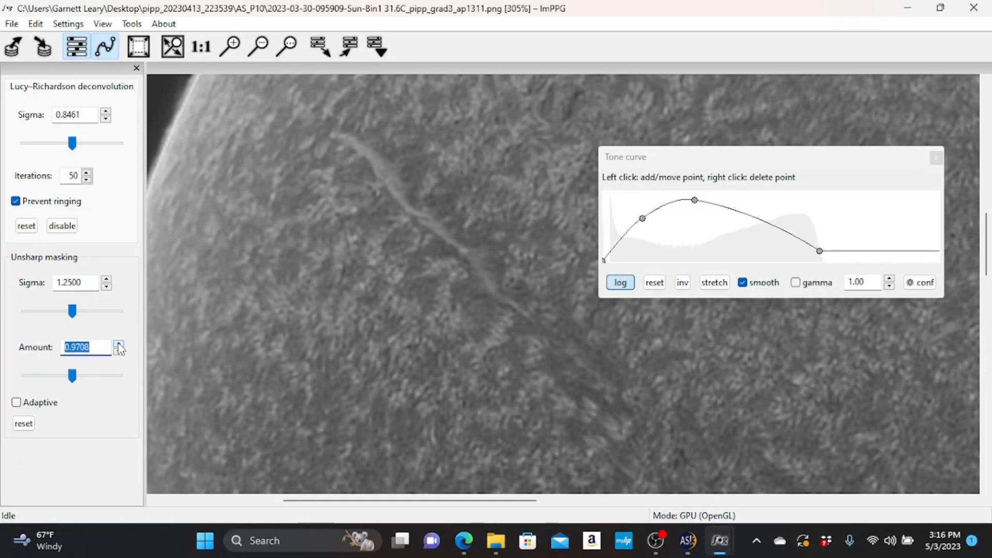
pyautogui.click(119, 345)
pyautogui.click(119, 345)
pyautogui.click(120, 352)
pyautogui.click(120, 352)
pyautogui.click(119, 353)
# - Raise the Lucy–Richardson sigma to 0.9461, checking the sharpening on the wider disc and on the enlarged filament
pyautogui.click(262, 49)
pyautogui.click(263, 50)
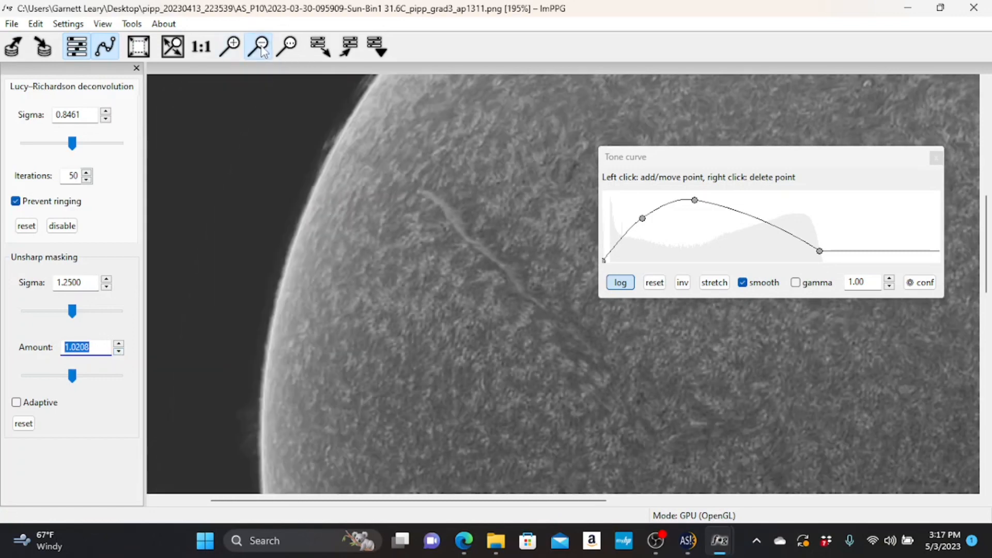
pyautogui.click(264, 52)
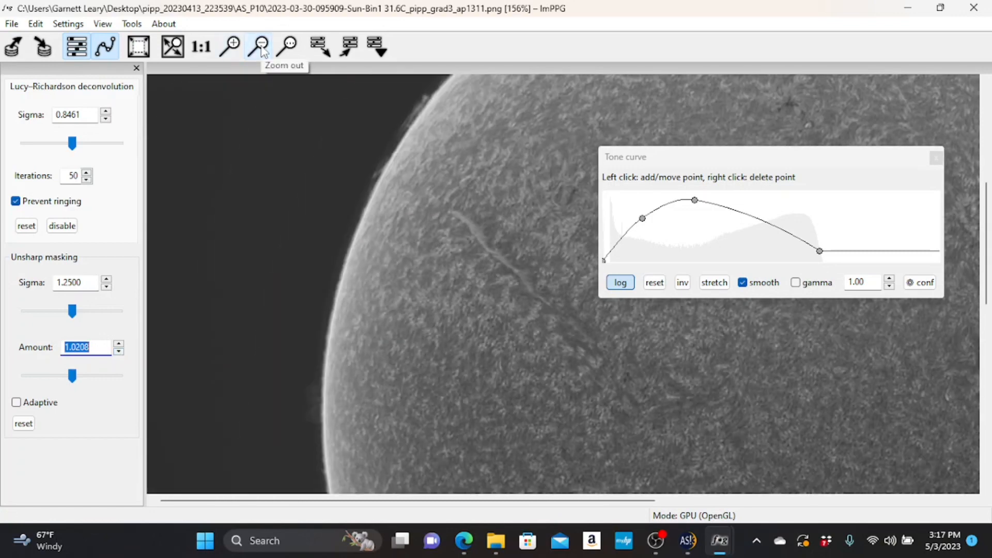
pyautogui.click(261, 50)
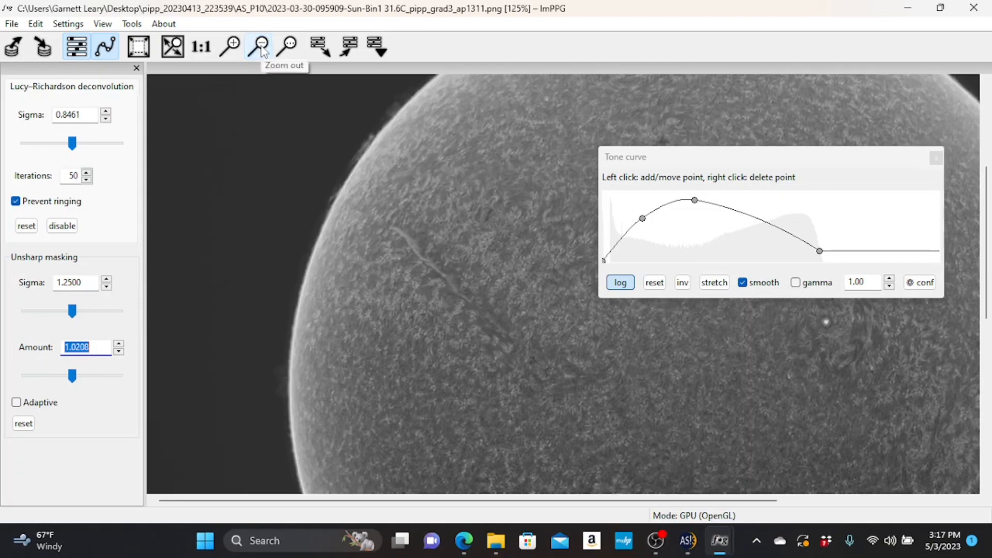
pyautogui.click(261, 49)
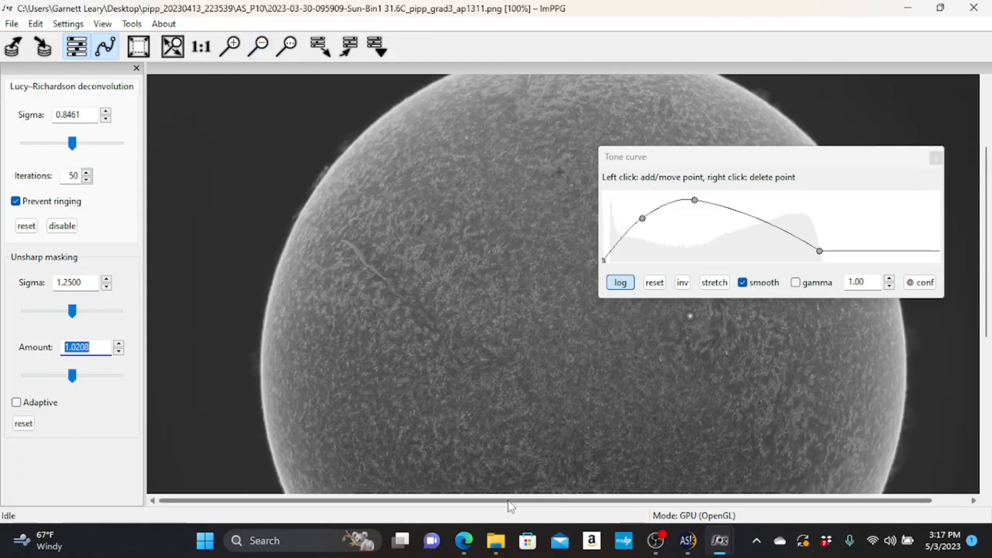
pyautogui.moveTo(507, 504); pyautogui.dragTo(576, 505)
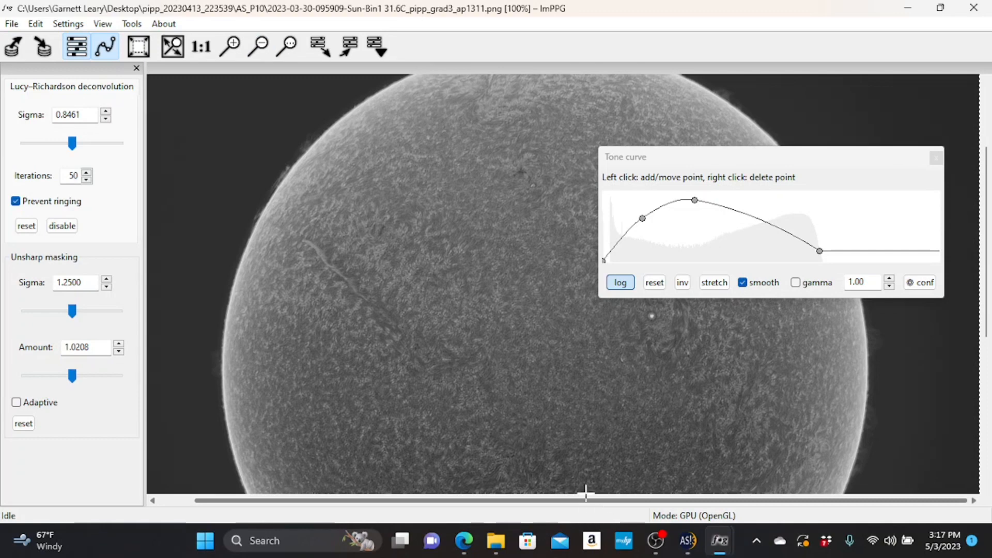
pyautogui.click(105, 112)
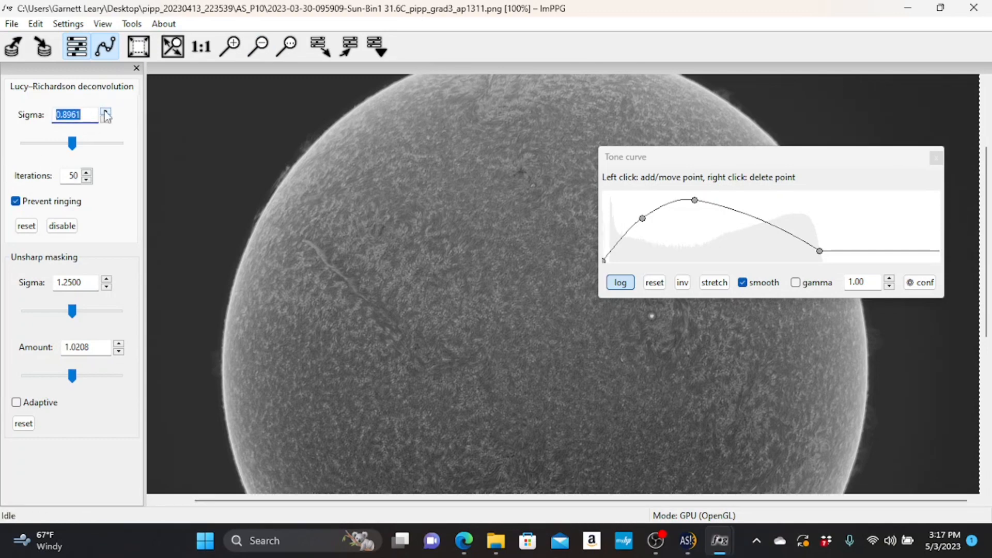
pyautogui.click(105, 112)
pyautogui.click(230, 47)
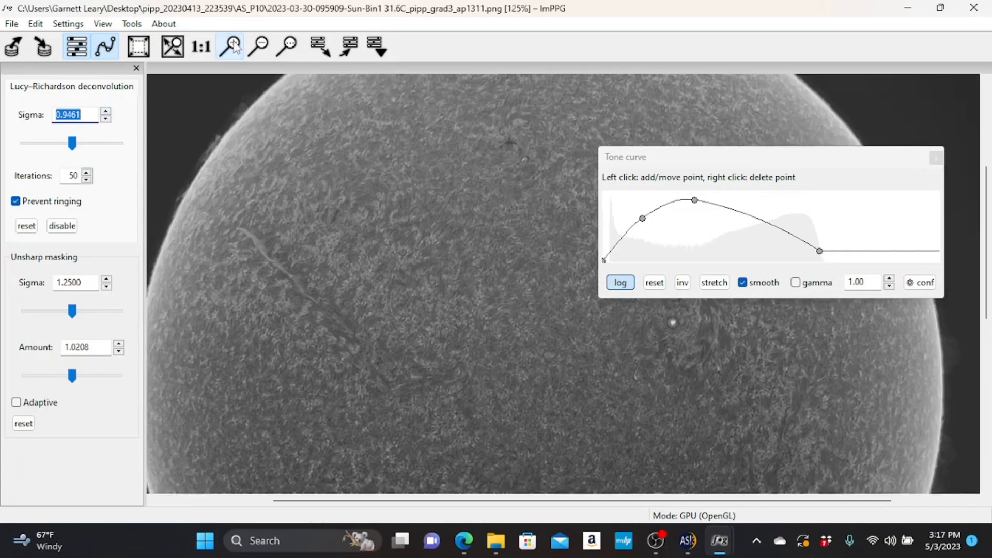
pyautogui.click(230, 47)
pyautogui.click(230, 46)
pyautogui.moveTo(418, 500); pyautogui.dragTo(311, 487)
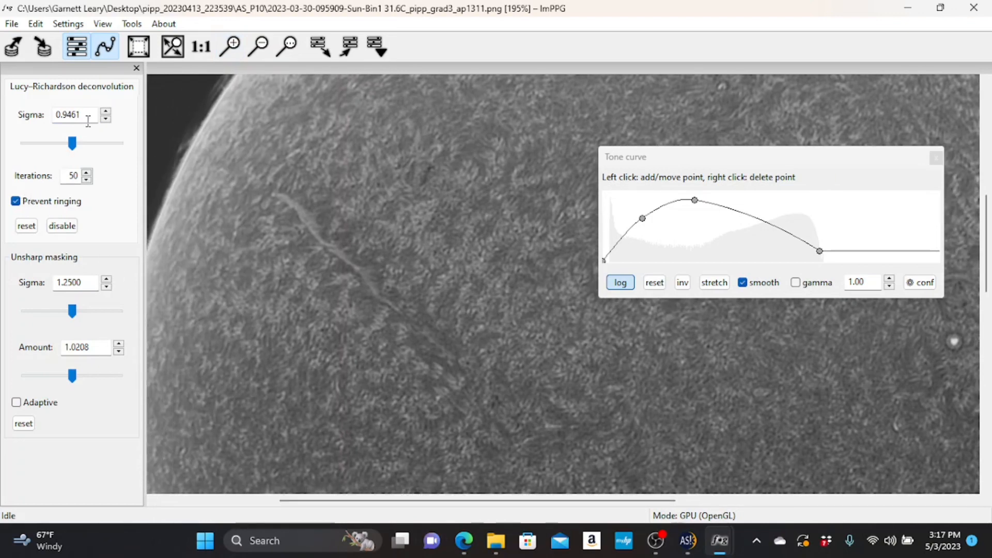
# - Lower the Lucy–Richardson sigma to 0.6961 and check the result on the filament and the whole disc
pyautogui.click(106, 120)
pyautogui.click(105, 120)
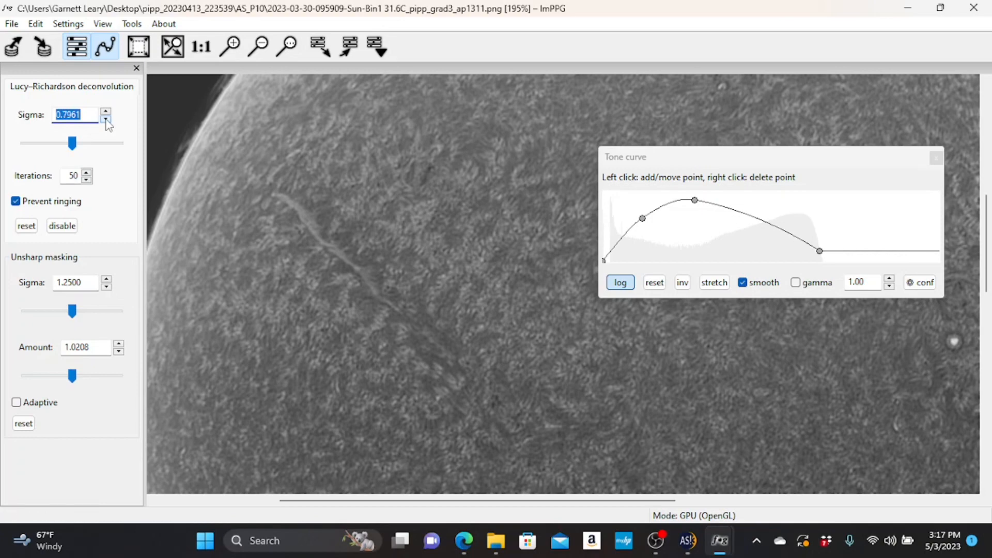
pyautogui.click(106, 120)
pyautogui.click(106, 120)
pyautogui.click(264, 48)
pyautogui.click(264, 49)
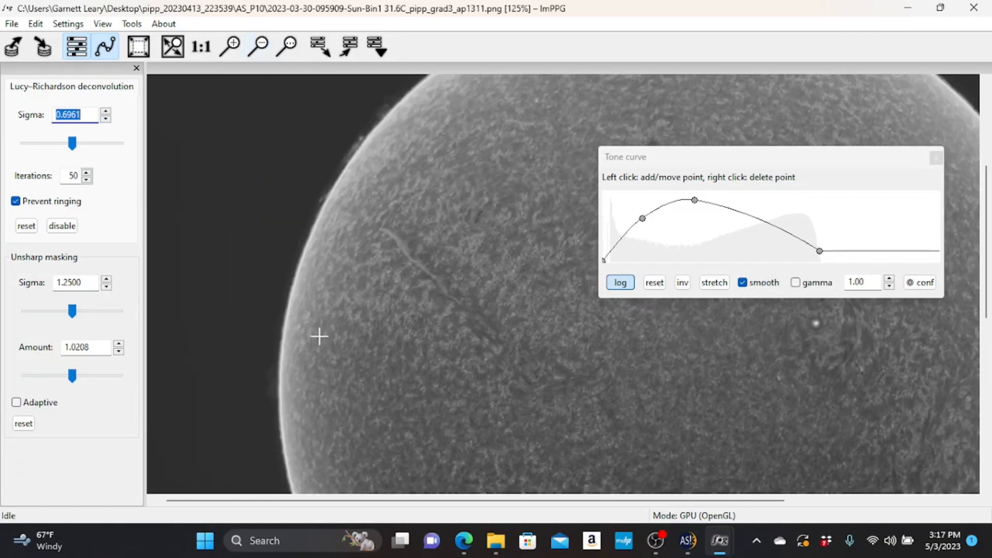
pyautogui.moveTo(425, 500); pyautogui.dragTo(511, 500)
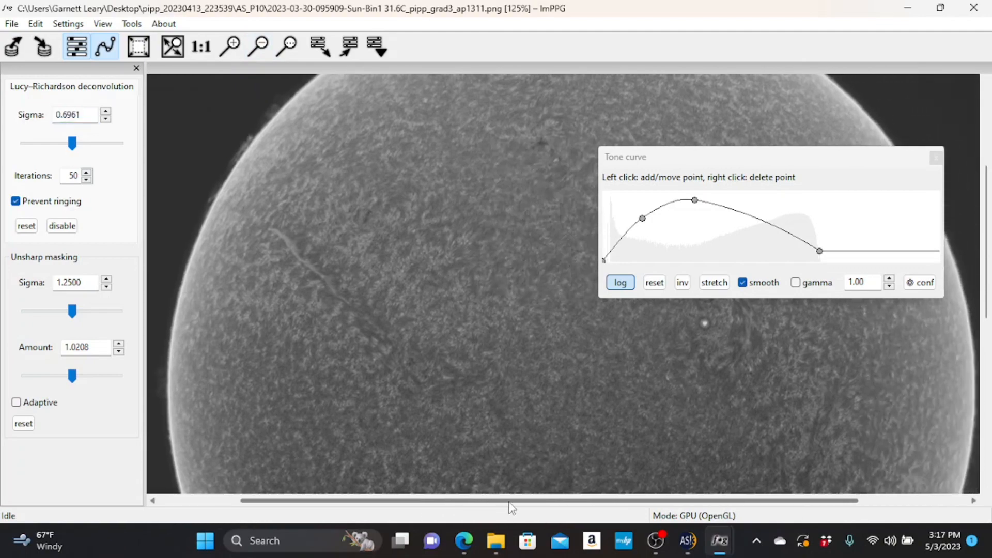
pyautogui.click(259, 51)
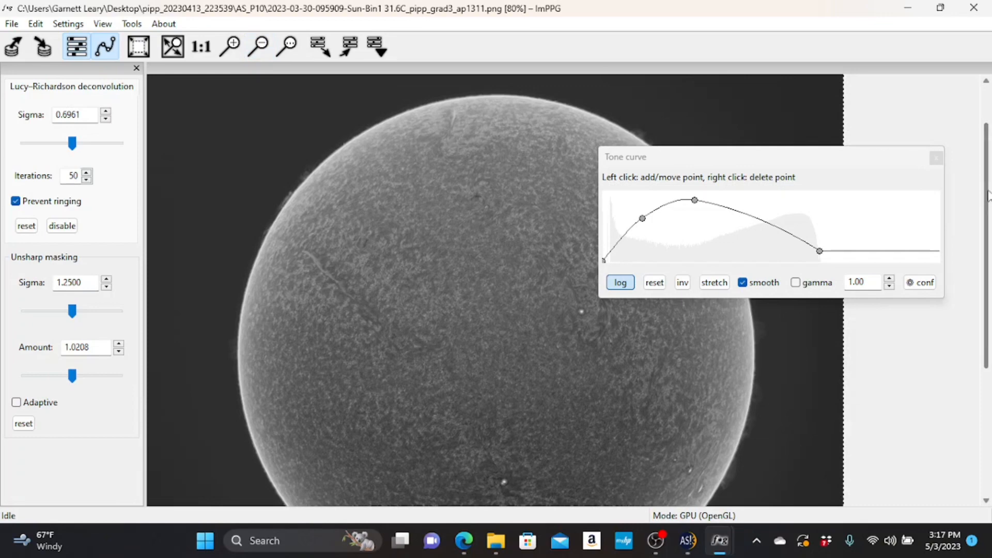
pyautogui.moveTo(989, 195); pyautogui.dragTo(990, 218)
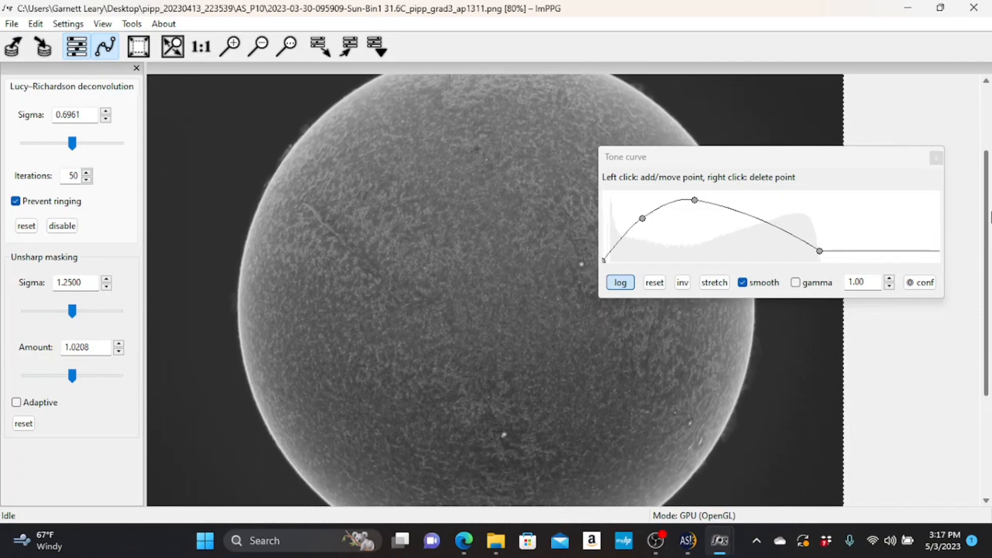
# - Save the processed image to the Desktop as a 16-bit TIFF named SOLmay
pyautogui.click(11, 24)
pyautogui.click(36, 57)
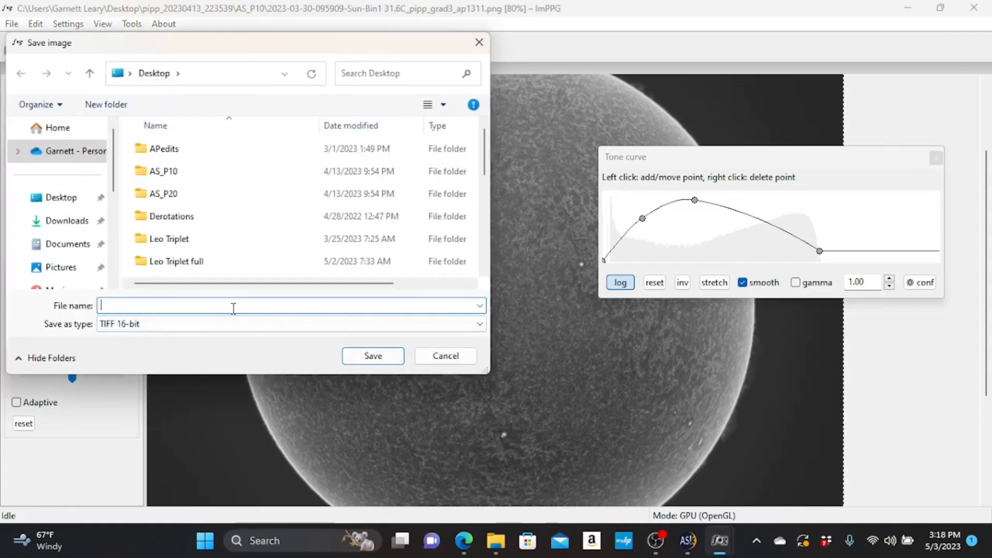
pyautogui.write('SOL')
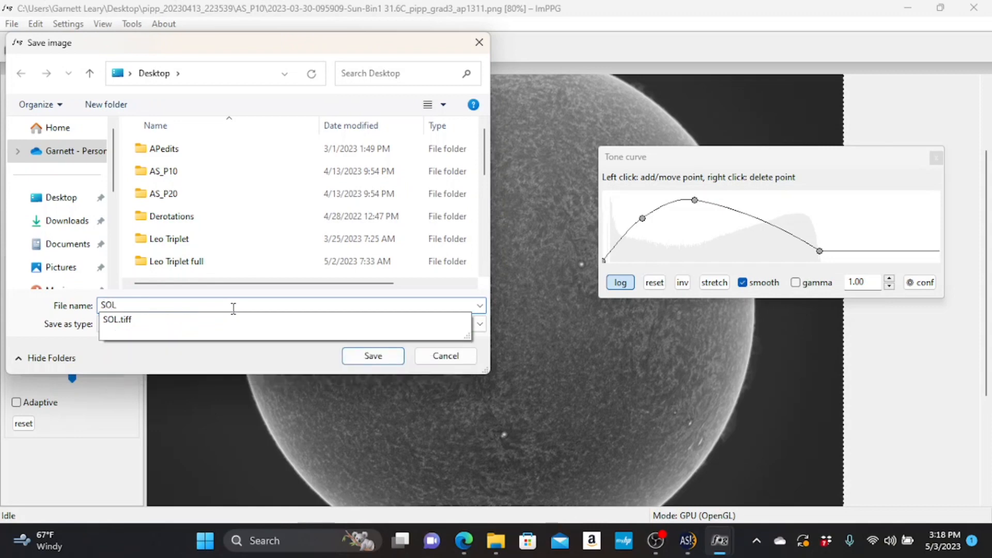
pyautogui.write('ma')
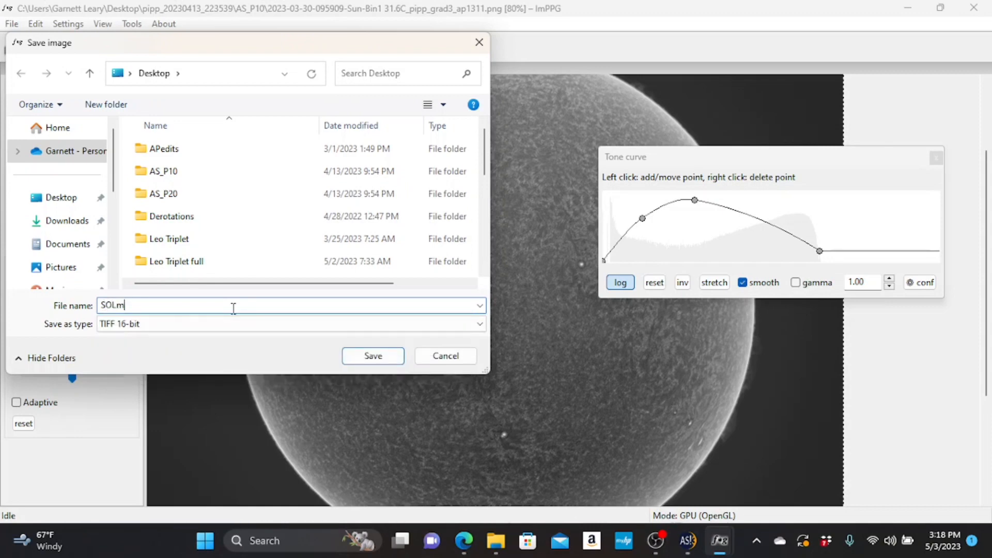
pyautogui.write('y')
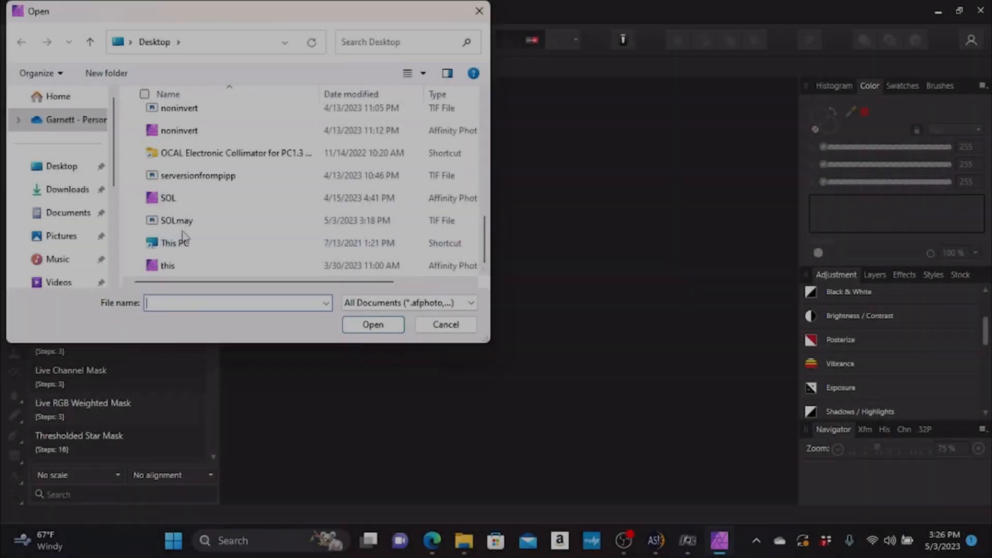
# - Open the SOLmay TIFF from the Desktop in Affinity Photo and convert the document's format to RGB/16
pyautogui.click(182, 220)
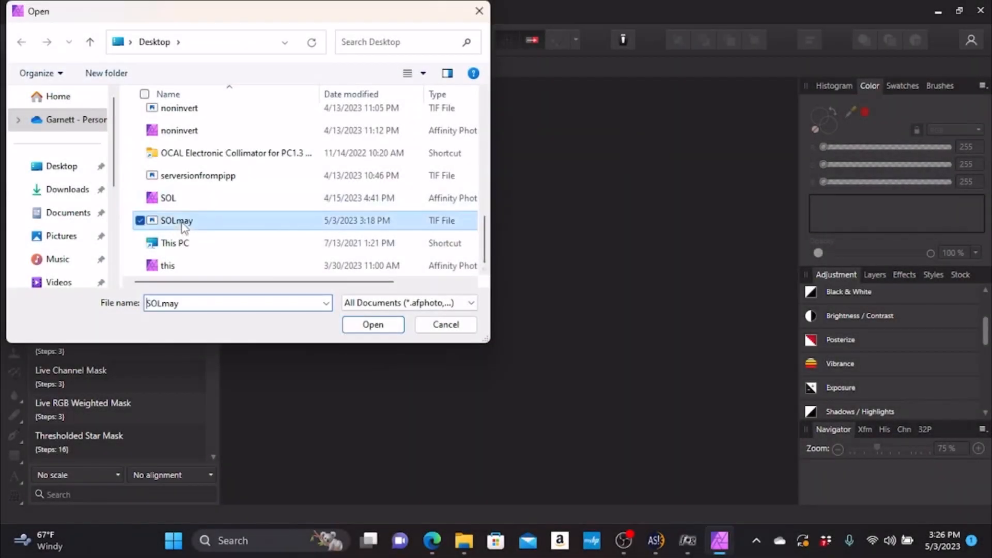
pyautogui.click(372, 324)
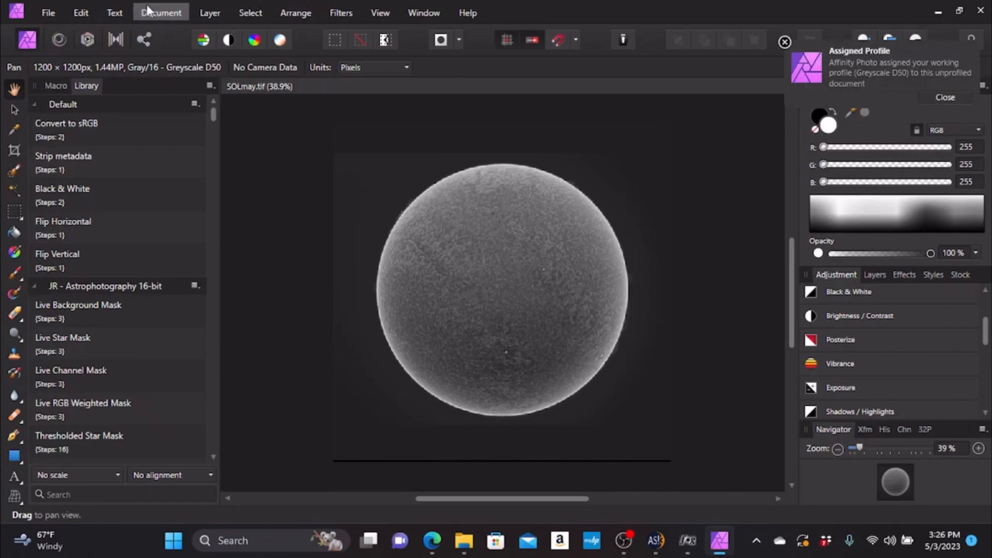
pyautogui.click(161, 11)
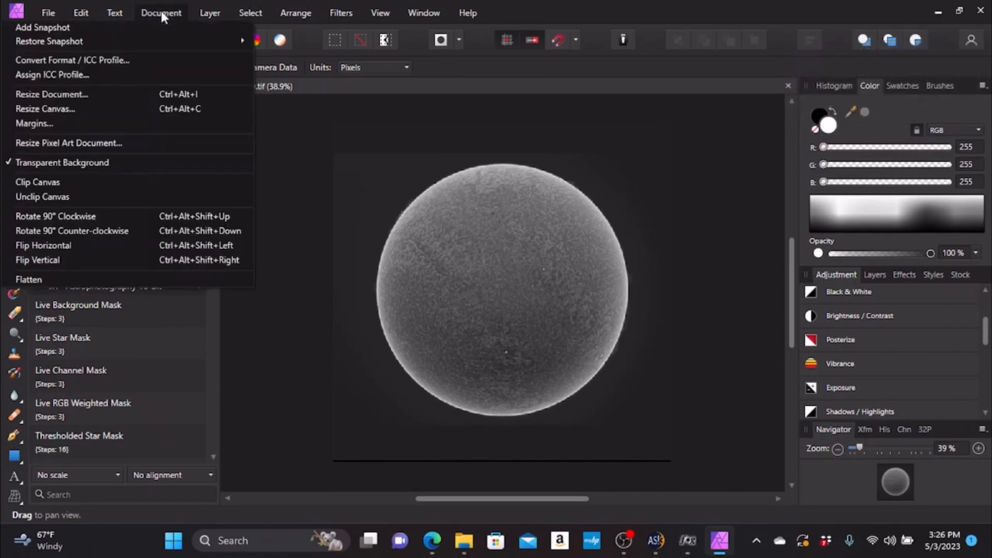
pyautogui.click(115, 60)
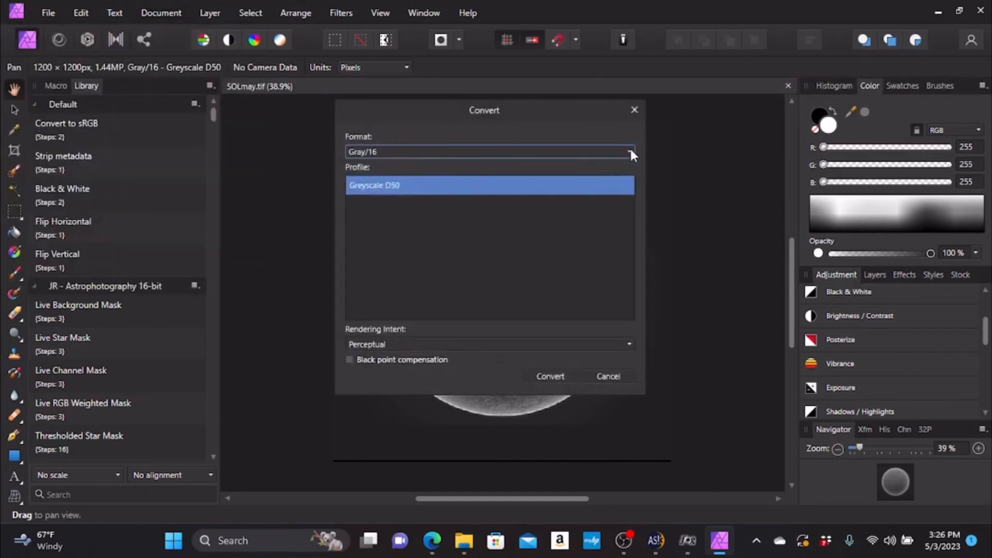
pyautogui.click(629, 151)
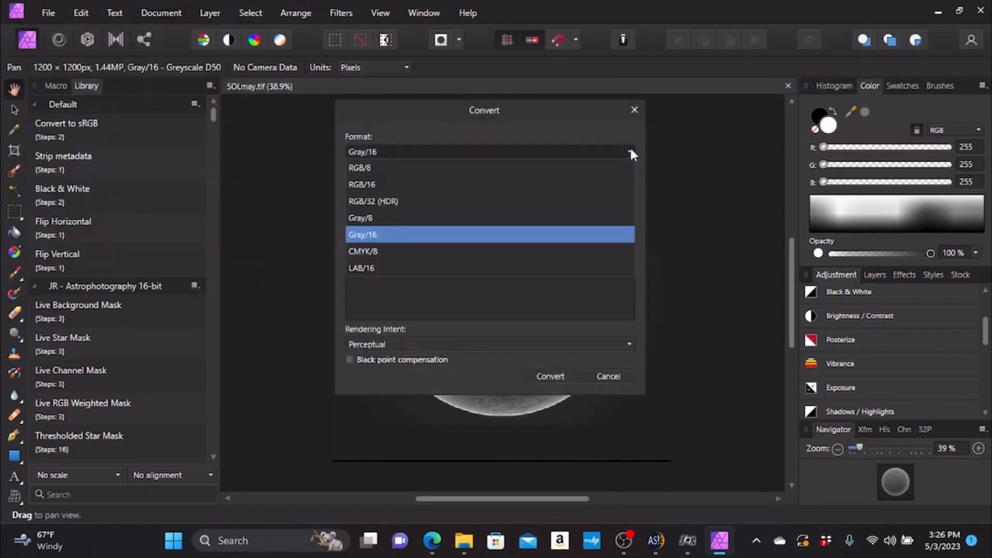
pyautogui.click(362, 184)
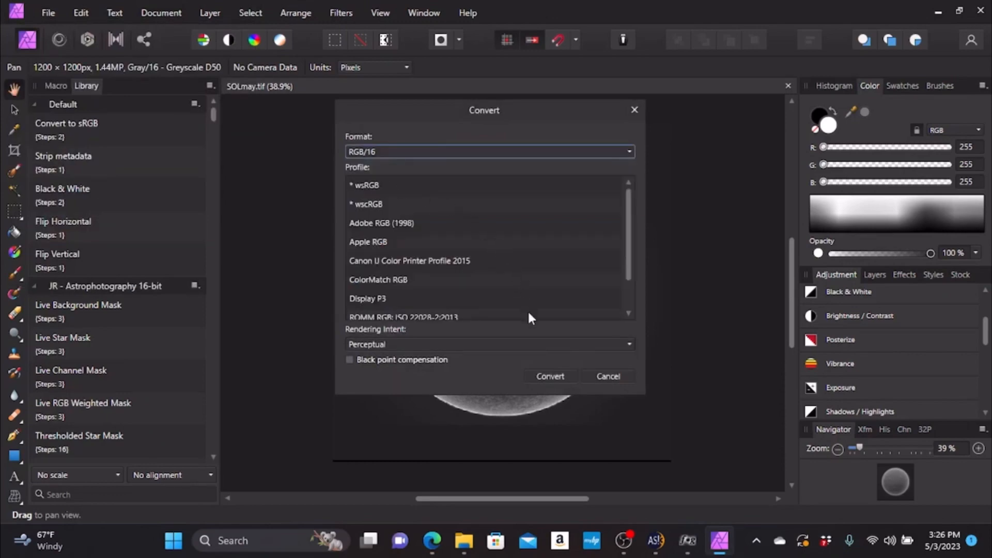
pyautogui.click(551, 377)
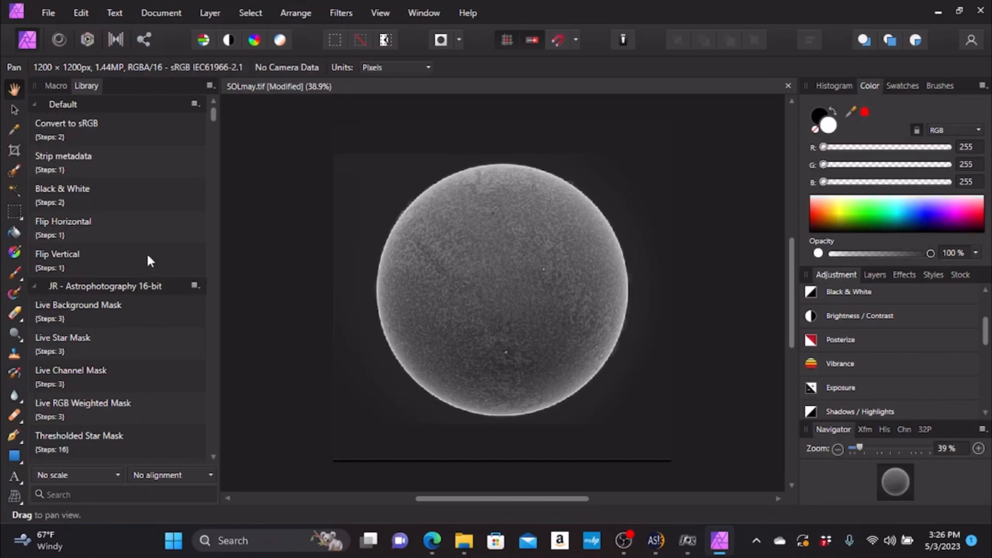
# - Flood-select the whole solar disc out to its limb, with the tolerance raised to 44%
pyautogui.click(14, 172)
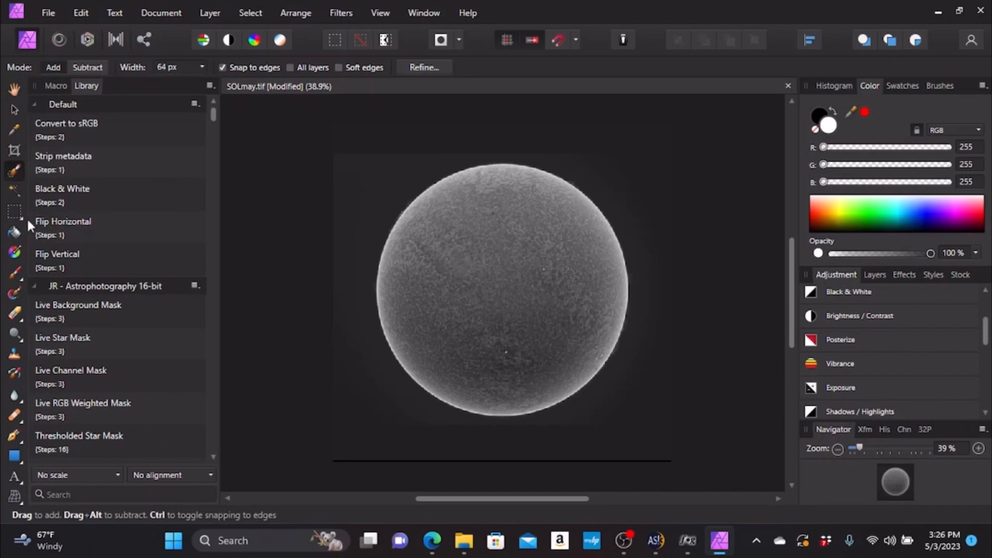
pyautogui.click(12, 189)
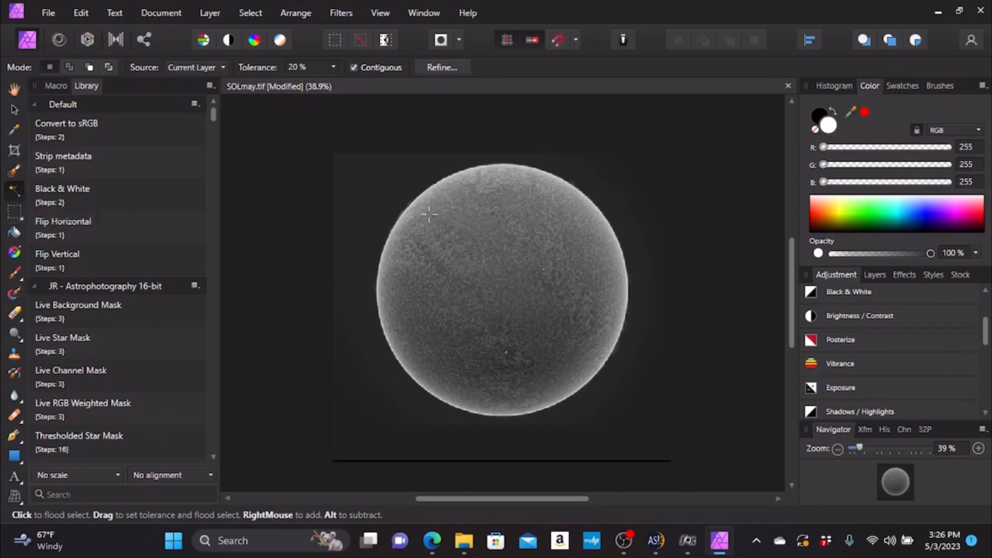
pyautogui.moveTo(561, 323)
pyautogui.mouseDown()
pyautogui.moveTo(600, 312)
pyautogui.moveTo(534, 170)
pyautogui.mouseUp()
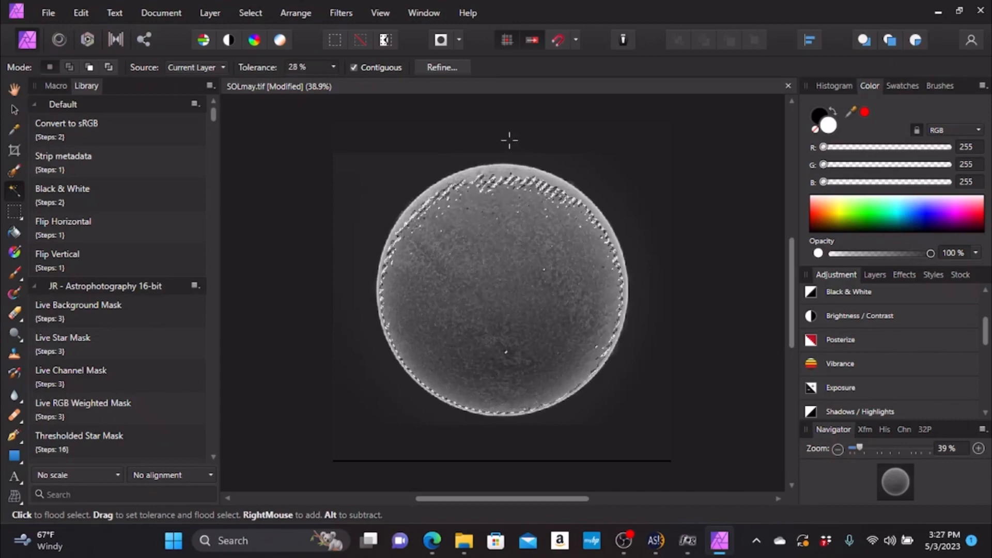
pyautogui.moveTo(409, 111); pyautogui.dragTo(366, 109)
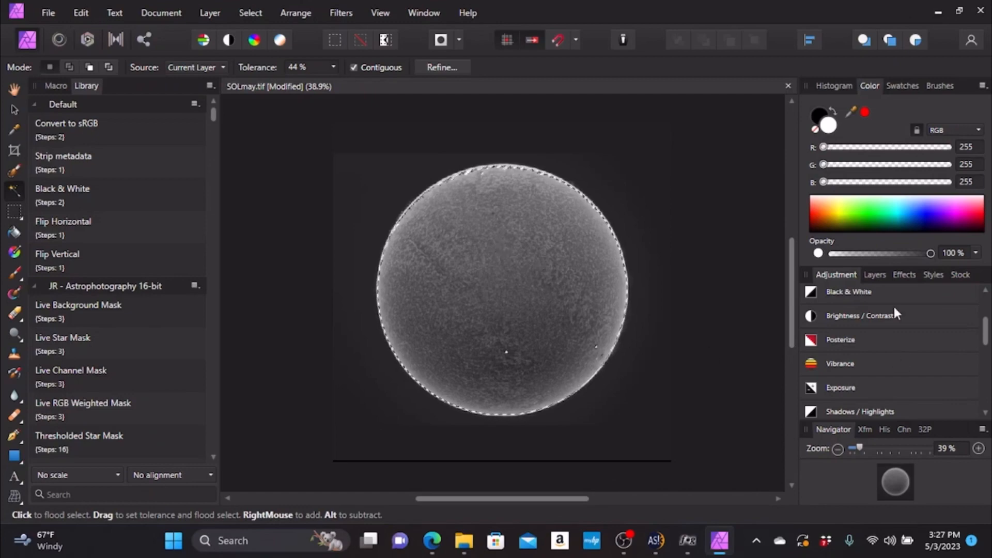
# - Apply a Recolor adjustment to the selected disc using the lighter orange Sun preset
pyautogui.click(882, 276)
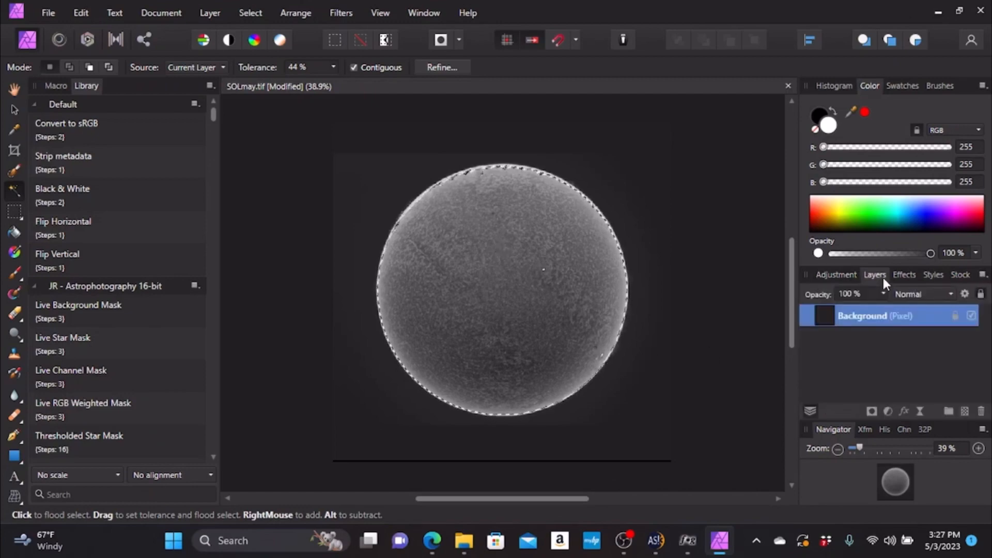
pyautogui.click(838, 276)
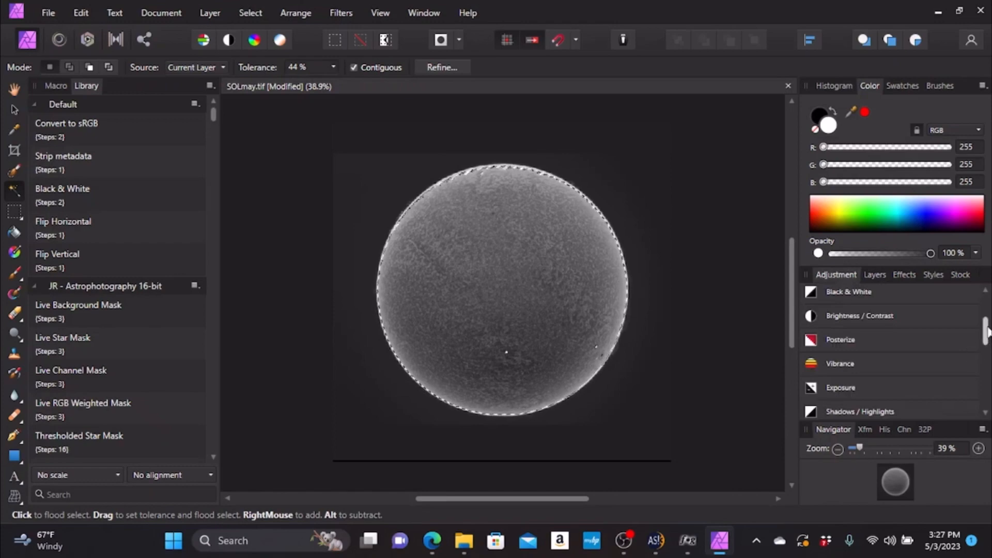
pyautogui.moveTo(988, 331)
pyautogui.mouseDown()
pyautogui.moveTo(988, 364)
pyautogui.moveTo(988, 343)
pyautogui.mouseUp()
pyautogui.scroll(3, 846, 333)
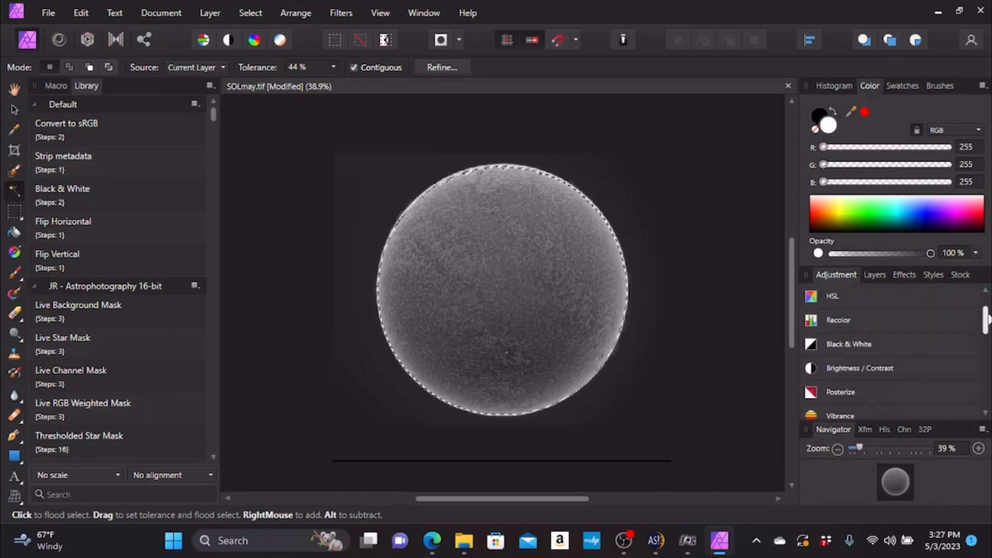
pyautogui.click(819, 321)
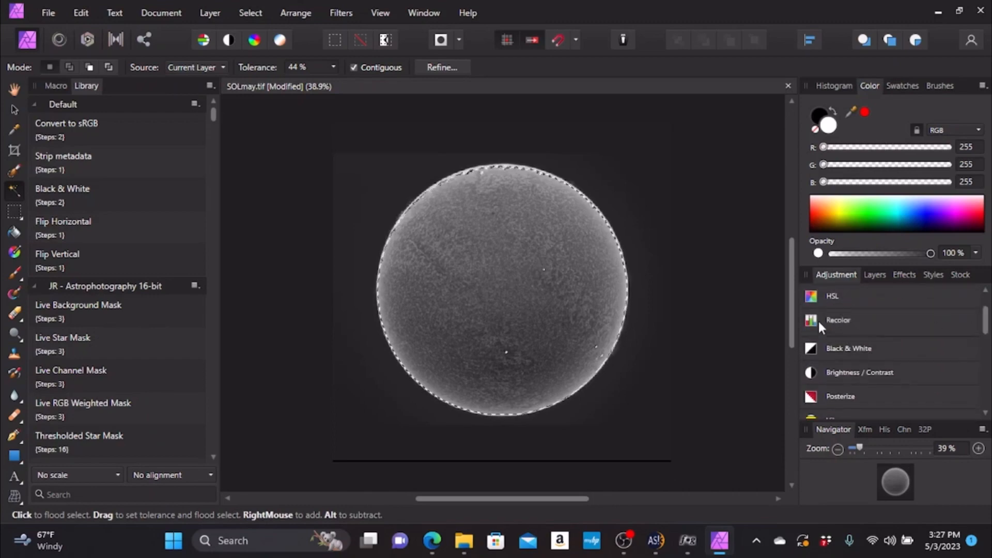
pyautogui.moveTo(985, 318)
pyautogui.mouseDown()
pyautogui.moveTo(985, 339)
pyautogui.moveTo(985, 327)
pyautogui.mouseUp()
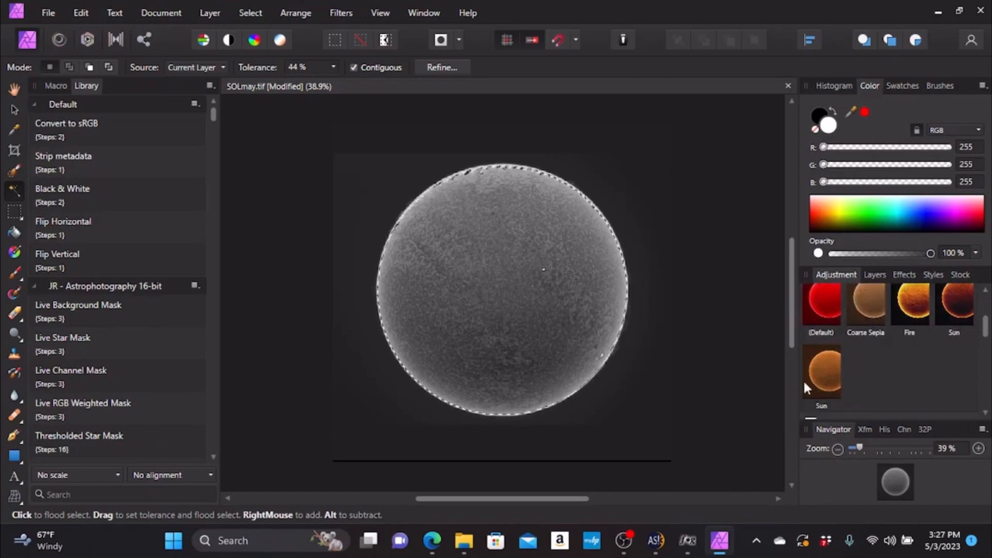
pyautogui.click(815, 370)
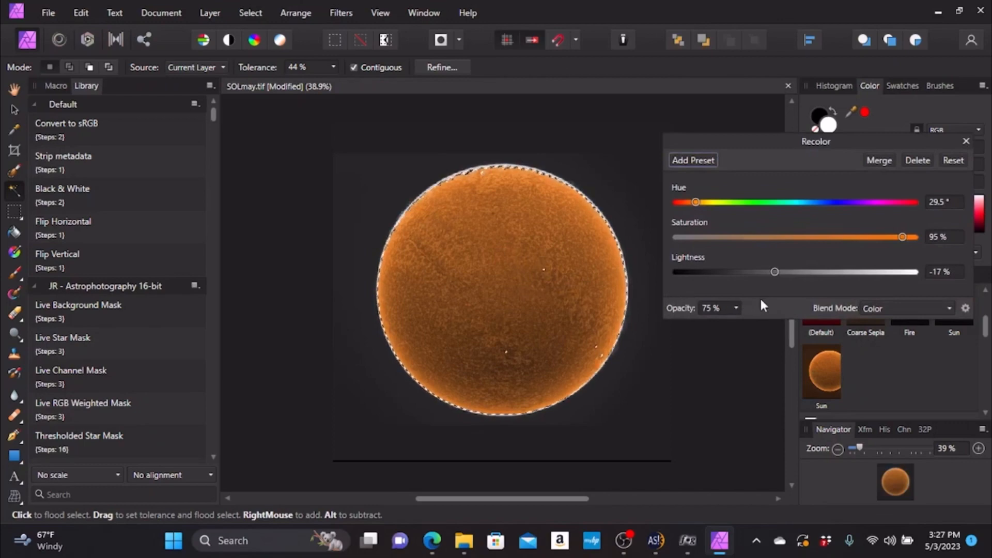
# - Compare blend modes for the Recolor adjustment, keeping Color, and test its lightness, saturation and hue controls
pyautogui.click(948, 306)
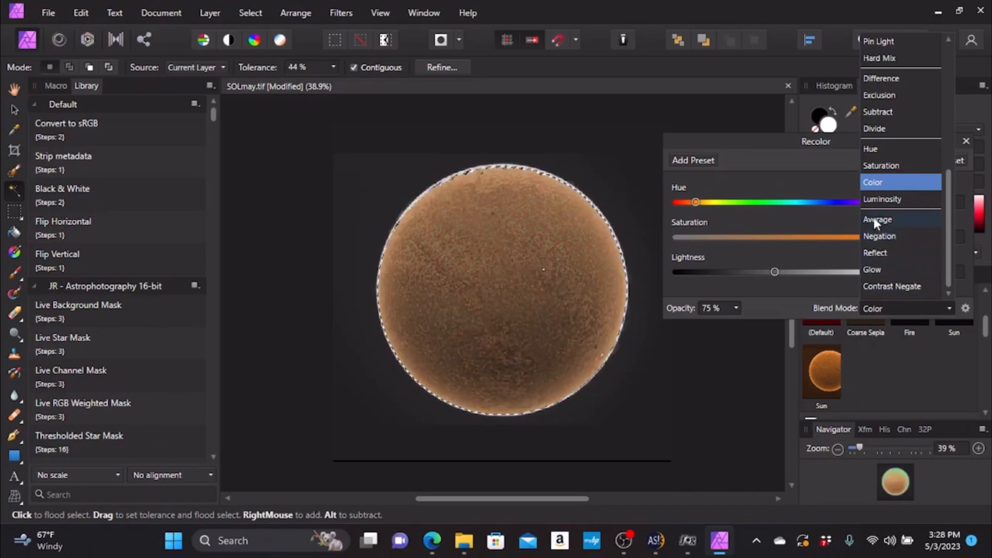
pyautogui.click(872, 182)
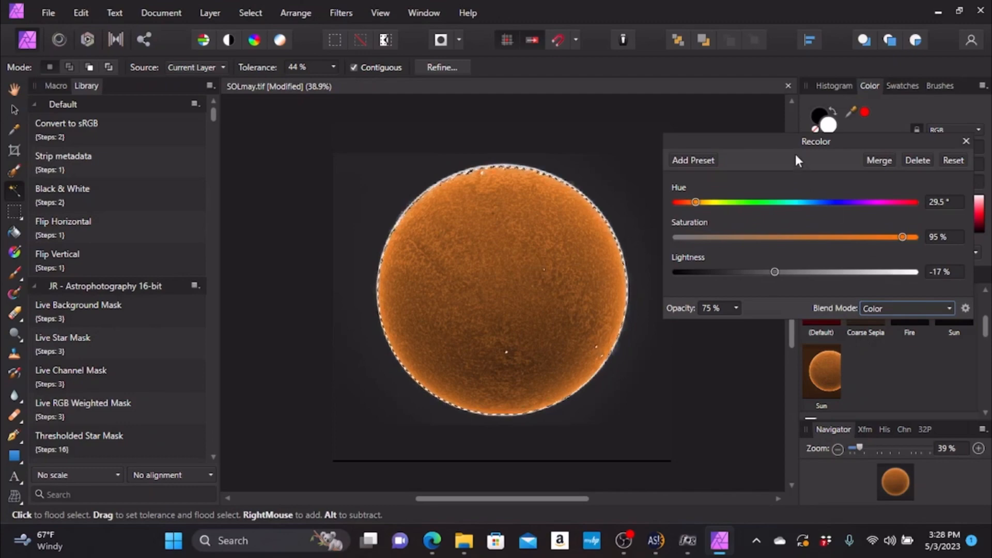
pyautogui.moveTo(783, 139)
pyautogui.mouseDown()
pyautogui.moveTo(691, 144)
pyautogui.moveTo(789, 147)
pyautogui.mouseUp()
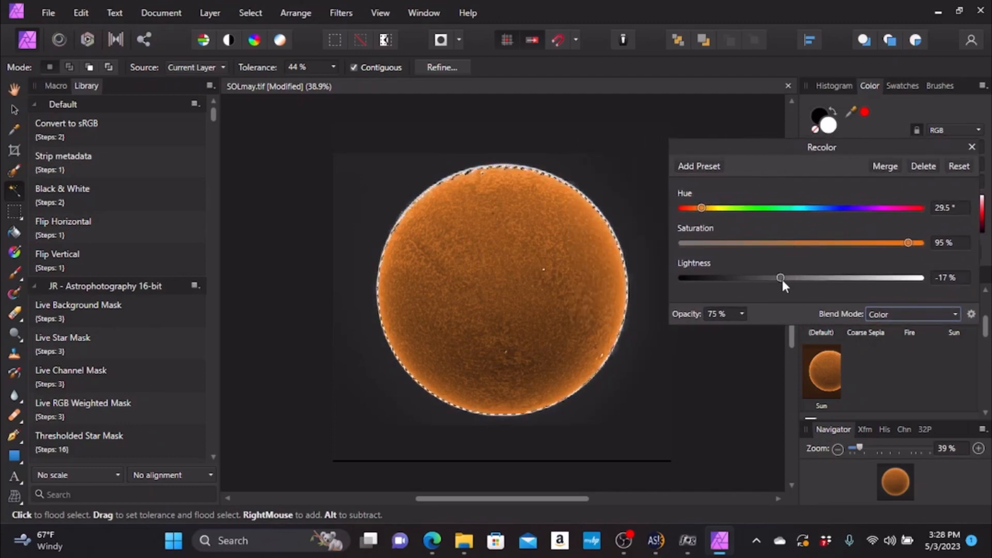
pyautogui.moveTo(781, 278)
pyautogui.mouseDown()
pyautogui.moveTo(875, 276)
pyautogui.moveTo(680, 279)
pyautogui.moveTo(799, 284)
pyautogui.moveTo(802, 274)
pyautogui.moveTo(780, 278)
pyautogui.mouseUp()
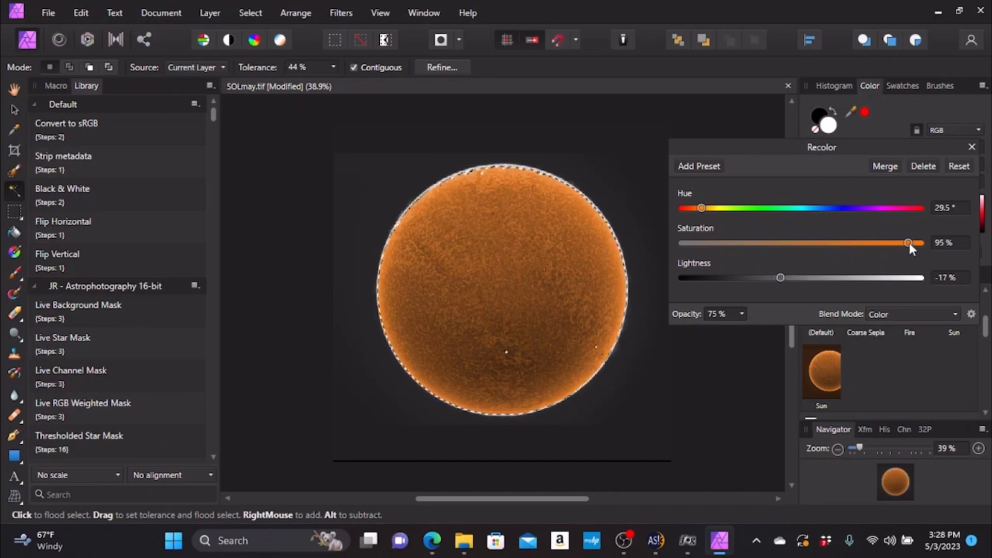
pyautogui.moveTo(909, 243)
pyautogui.mouseDown()
pyautogui.moveTo(778, 245)
pyautogui.moveTo(925, 239)
pyautogui.moveTo(902, 240)
pyautogui.moveTo(910, 244)
pyautogui.mouseUp()
pyautogui.moveTo(702, 207)
pyautogui.mouseDown()
pyautogui.moveTo(936, 208)
pyautogui.moveTo(702, 212)
pyautogui.mouseUp()
pyautogui.click(972, 148)
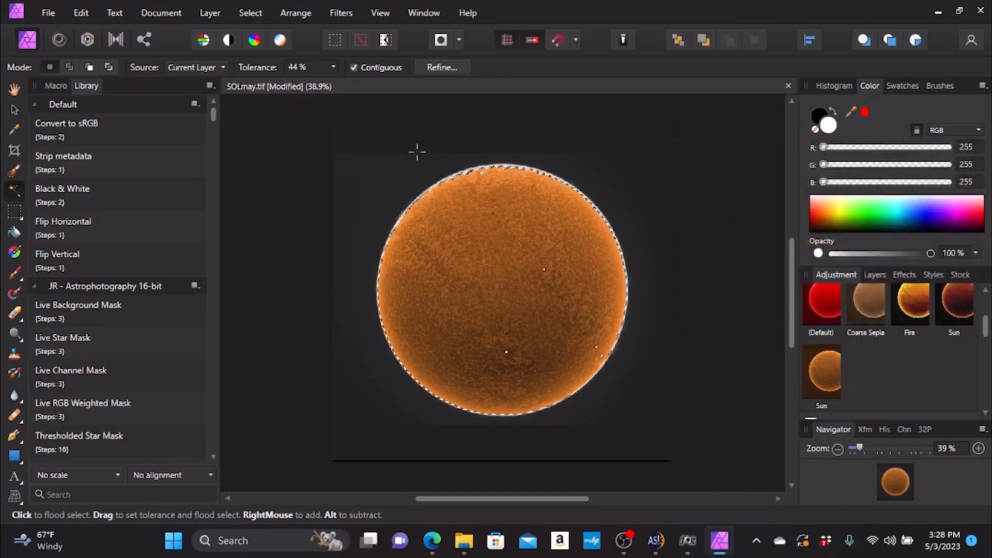
# - Deselect the solar disc
pyautogui.click(250, 12)
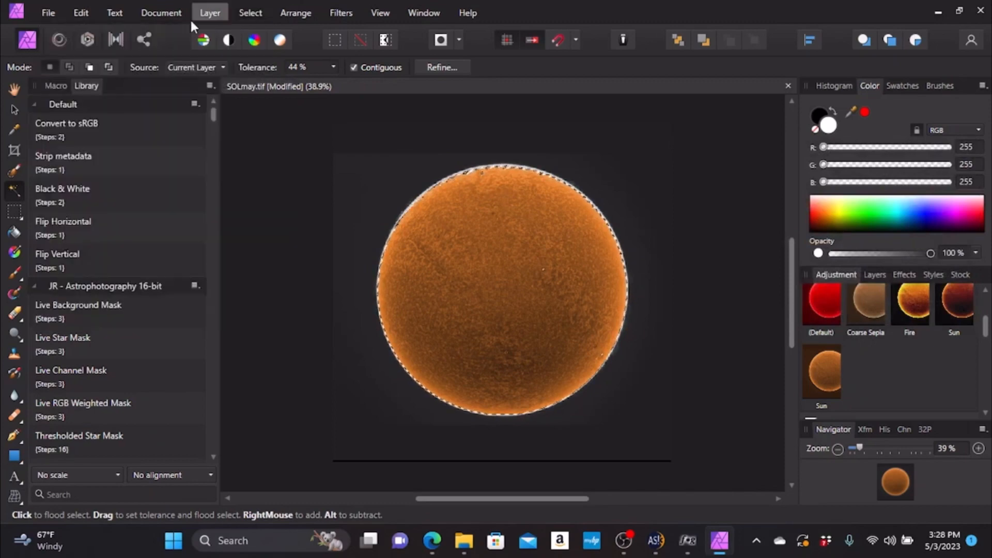
pyautogui.click(220, 11)
pyautogui.moveTo(241, 16)
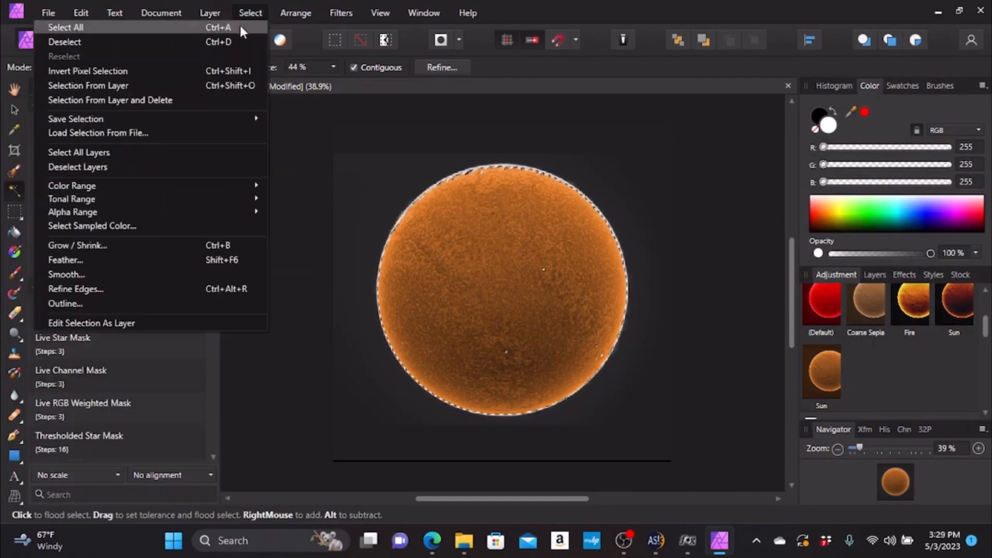
pyautogui.click(191, 41)
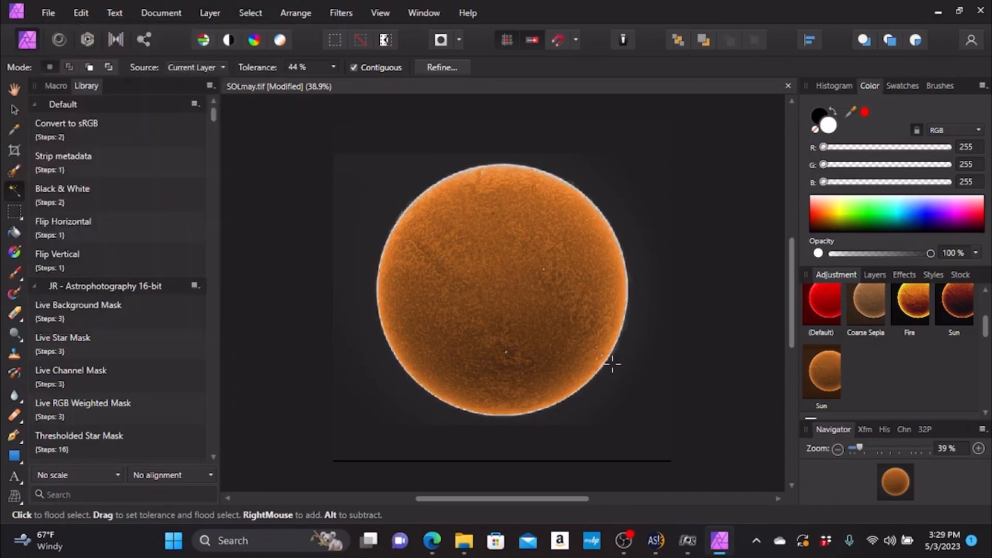
# - Add a Brightness / Contrast adjustment layer above the Recolor adjustment, with contrast at 26% and brightness at 7%
pyautogui.click(978, 449)
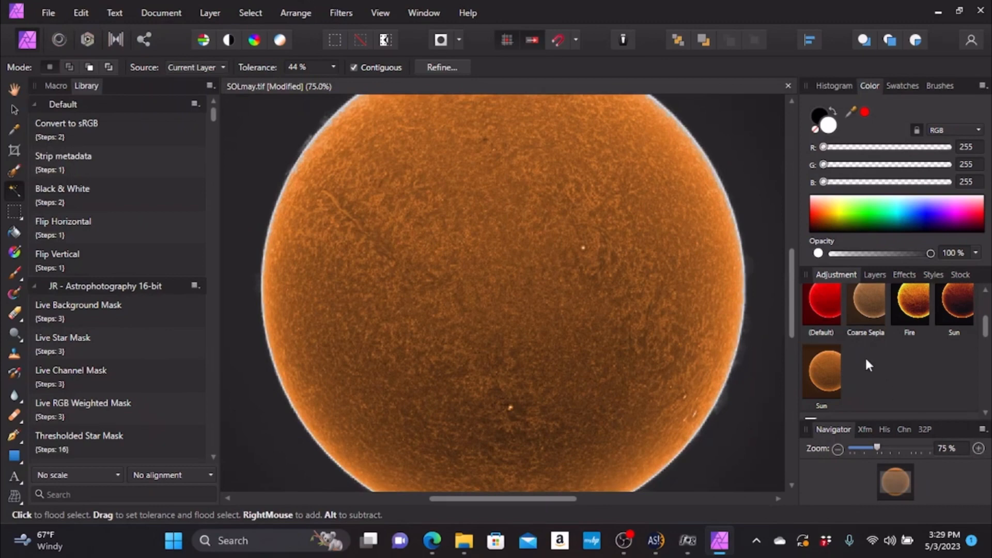
pyautogui.moveTo(794, 307)
pyautogui.mouseDown()
pyautogui.moveTo(794, 338)
pyautogui.moveTo(794, 265)
pyautogui.moveTo(792, 289)
pyautogui.mouseUp()
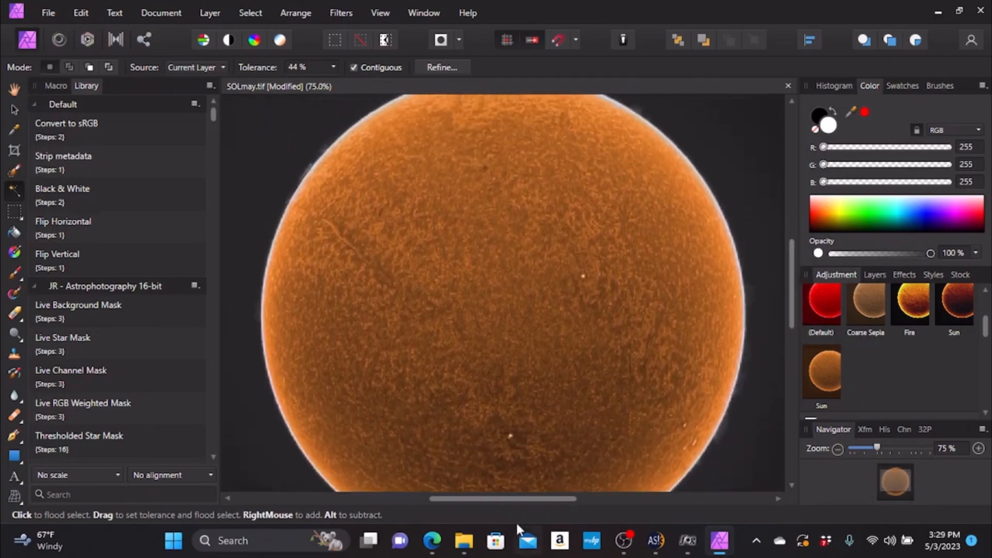
pyautogui.moveTo(519, 499)
pyautogui.mouseDown()
pyautogui.moveTo(500, 500)
pyautogui.moveTo(519, 501)
pyautogui.mouseUp()
pyautogui.click(873, 275)
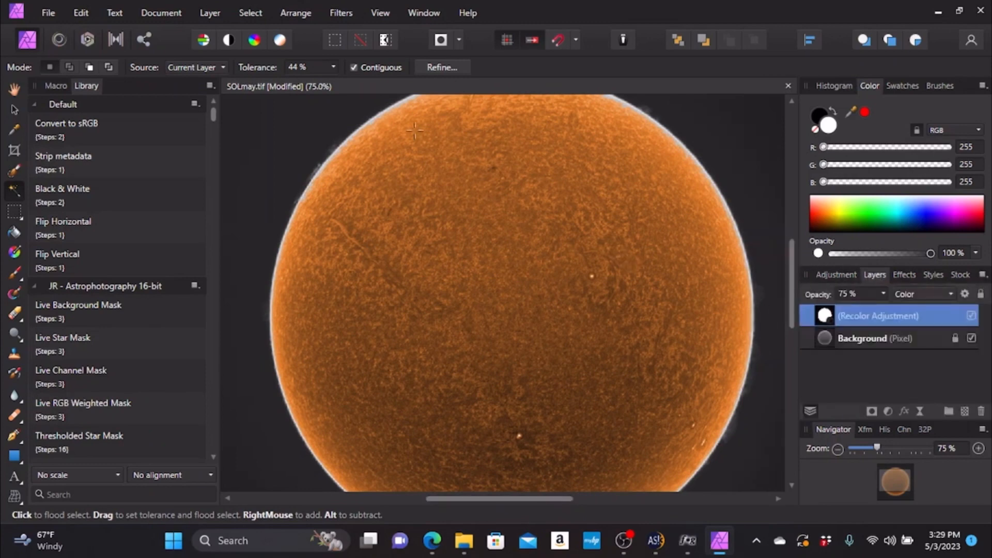
pyautogui.click(222, 17)
pyautogui.moveTo(129, 186)
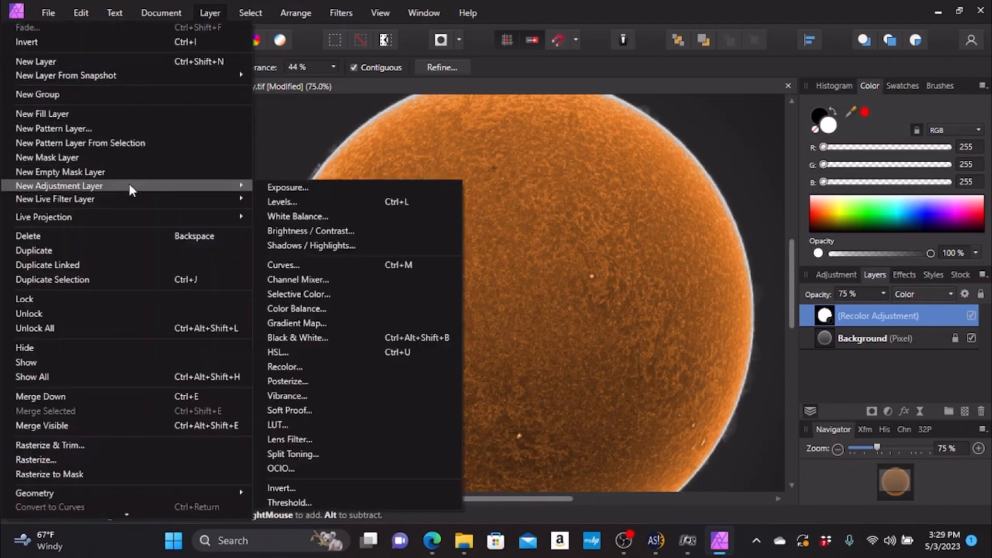
pyautogui.click(290, 230)
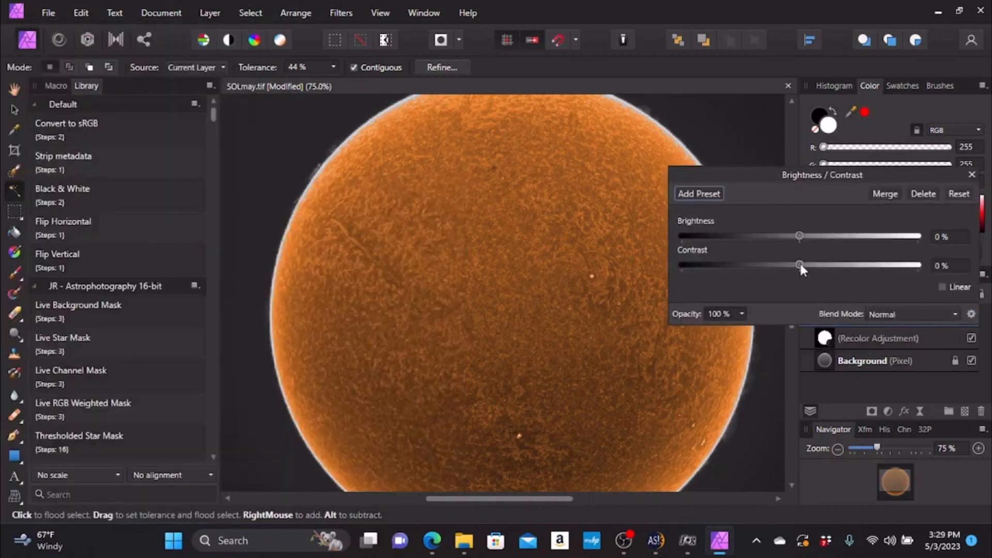
pyautogui.moveTo(800, 265); pyautogui.dragTo(835, 264)
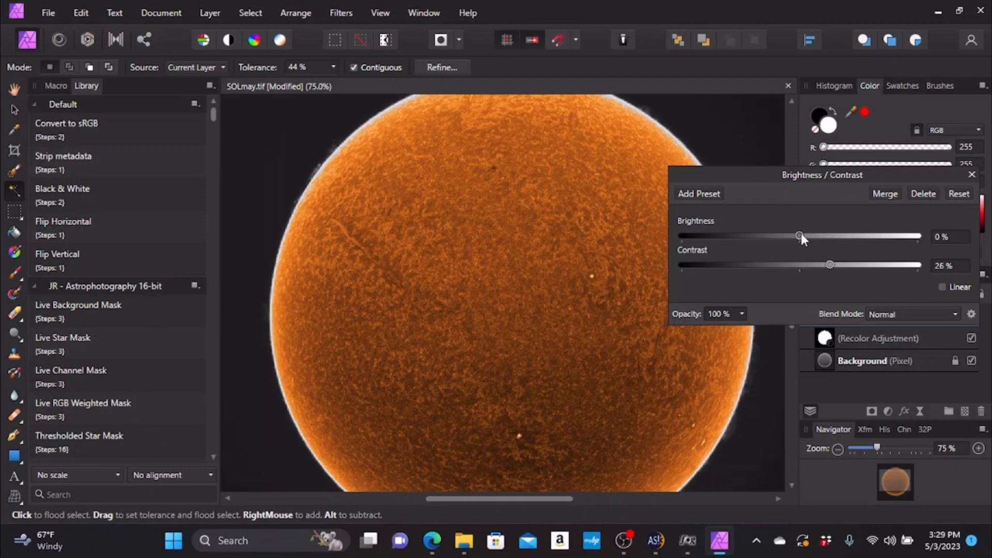
pyautogui.moveTo(801, 234)
pyautogui.mouseDown()
pyautogui.moveTo(820, 235)
pyautogui.moveTo(799, 235)
pyautogui.moveTo(808, 235)
pyautogui.mouseUp()
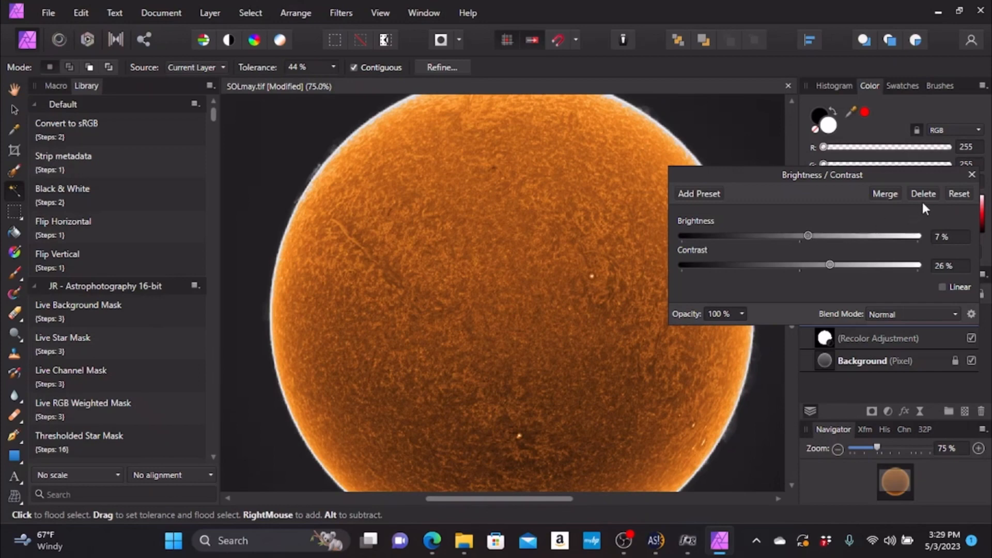
pyautogui.click(972, 175)
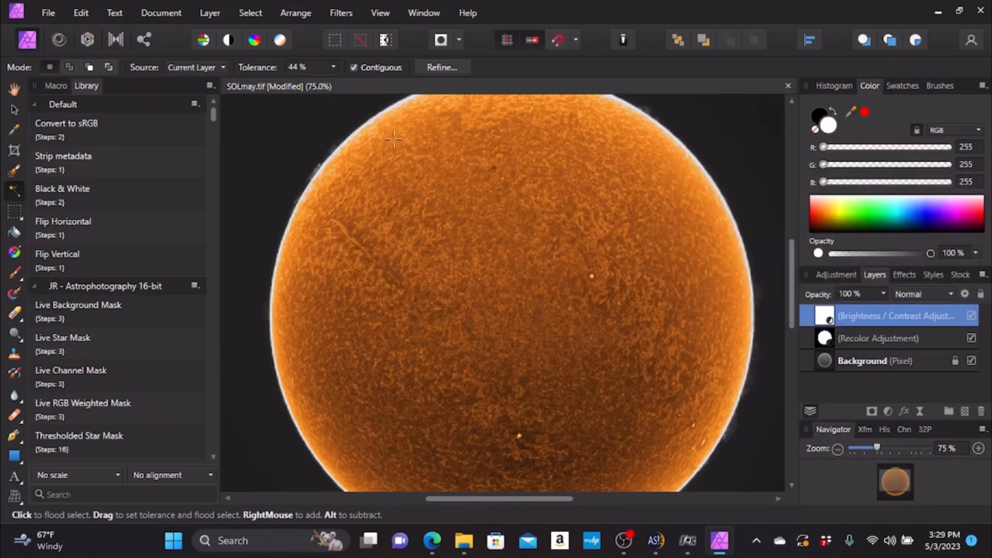
# - Merge all visible layers into a new pixel layer above the Brightness / Contrast adjustment
pyautogui.click(211, 13)
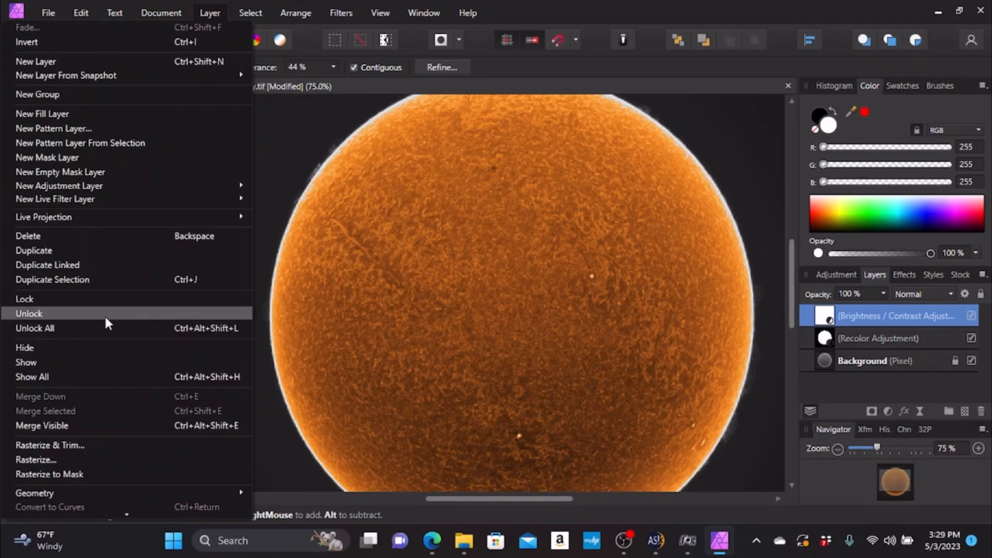
pyautogui.click(85, 426)
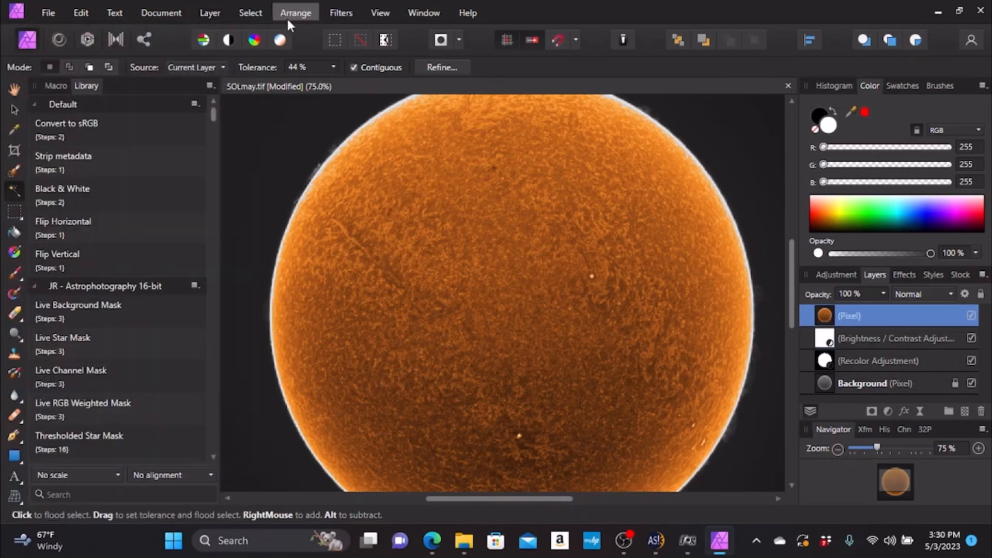
# - Sharpen the merged pixel layer with the Clarity filter, testing several strengths before applying it at 2%
pyautogui.click(340, 15)
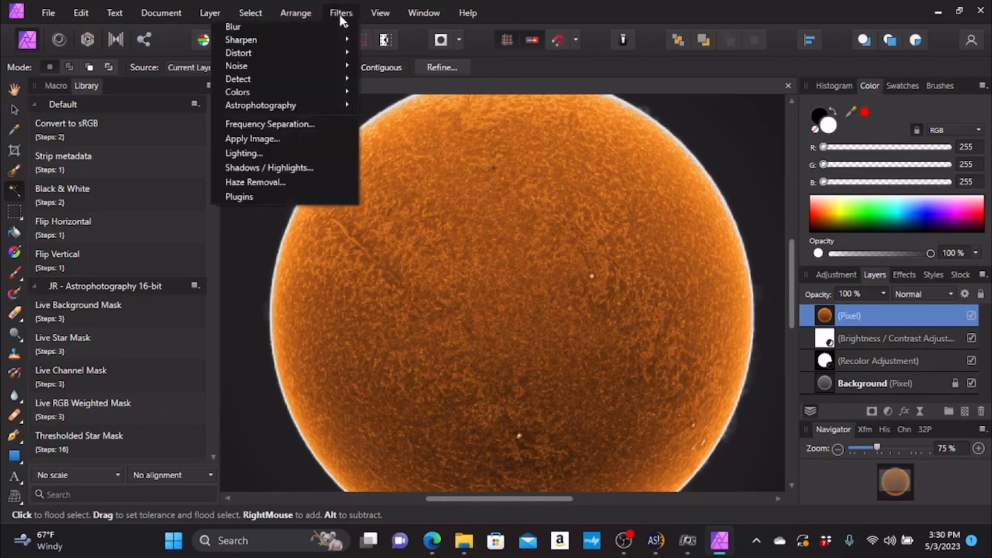
pyautogui.moveTo(324, 36)
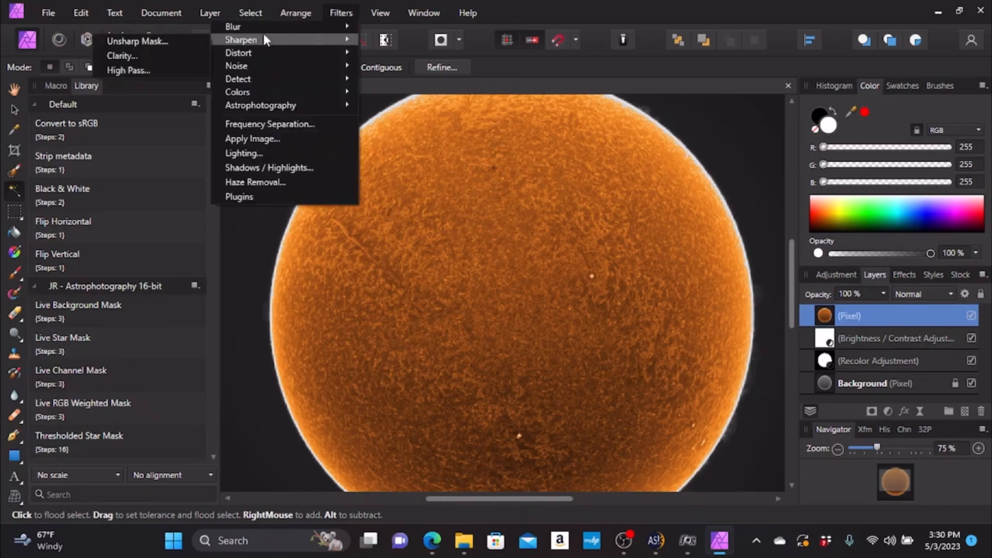
pyautogui.click(153, 55)
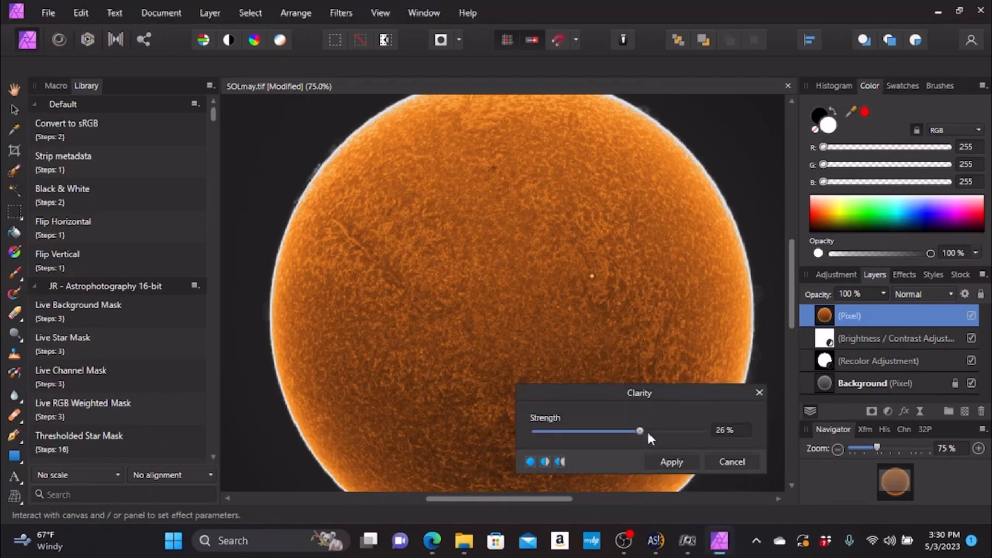
pyautogui.moveTo(639, 433)
pyautogui.mouseDown()
pyautogui.moveTo(686, 433)
pyautogui.moveTo(582, 433)
pyautogui.moveTo(630, 433)
pyautogui.moveTo(621, 431)
pyautogui.mouseUp()
pyautogui.moveTo(621, 433); pyautogui.dragTo(637, 433)
pyautogui.click(978, 449)
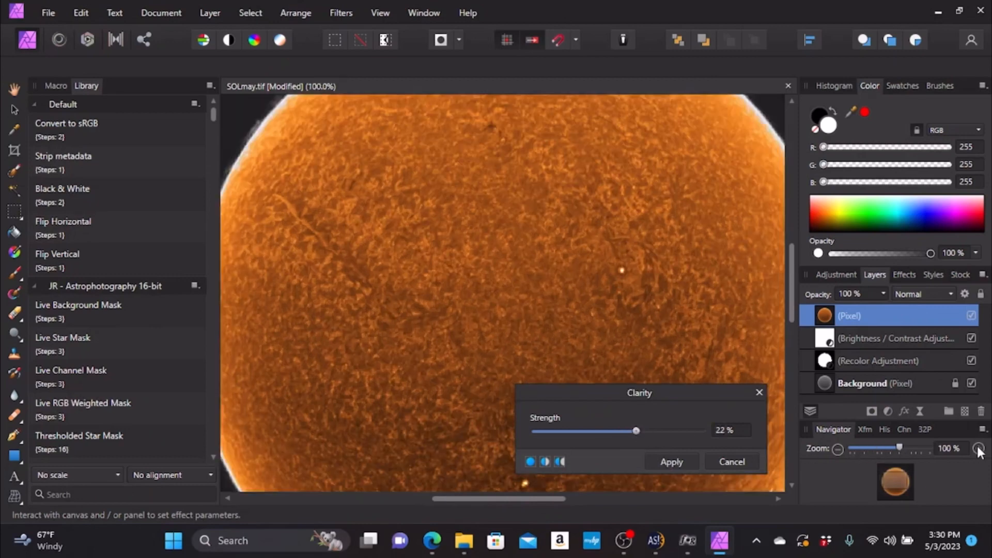
pyautogui.click(978, 449)
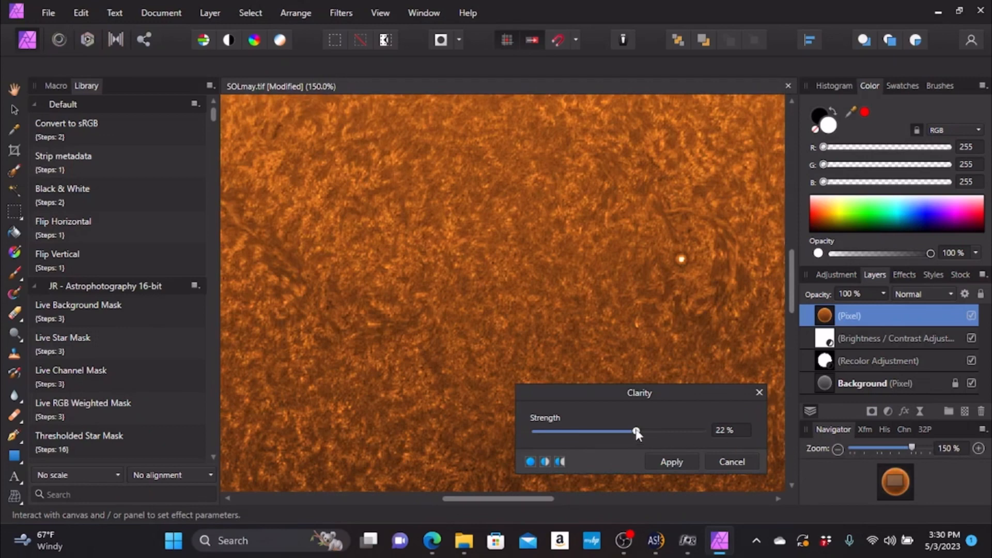
pyautogui.moveTo(638, 432); pyautogui.dragTo(621, 432)
pyautogui.moveTo(621, 433)
pyautogui.mouseDown()
pyautogui.moveTo(632, 433)
pyautogui.moveTo(621, 432)
pyautogui.mouseUp()
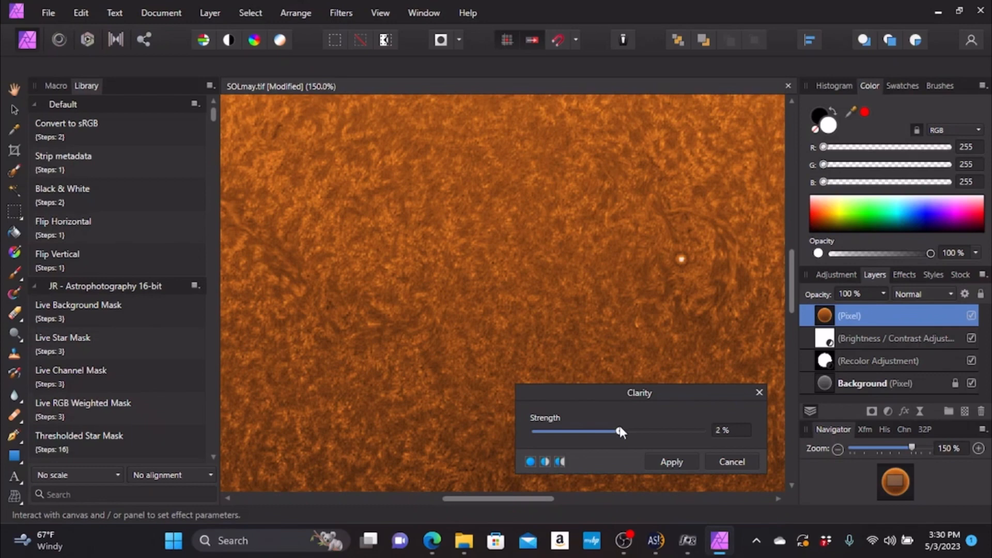
pyautogui.click(669, 463)
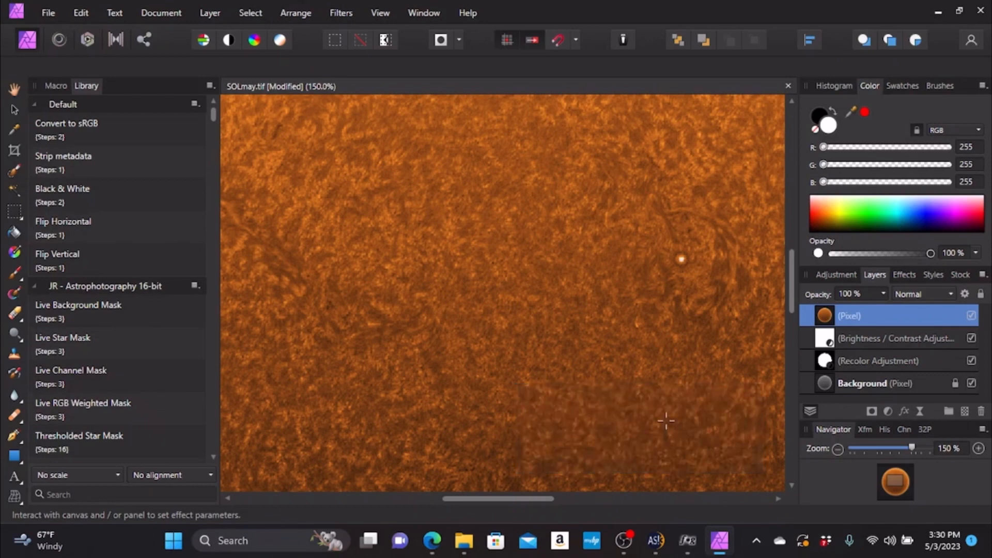
# - Bring the whole solar disc into view and open the export settings for the image
pyautogui.click(838, 447)
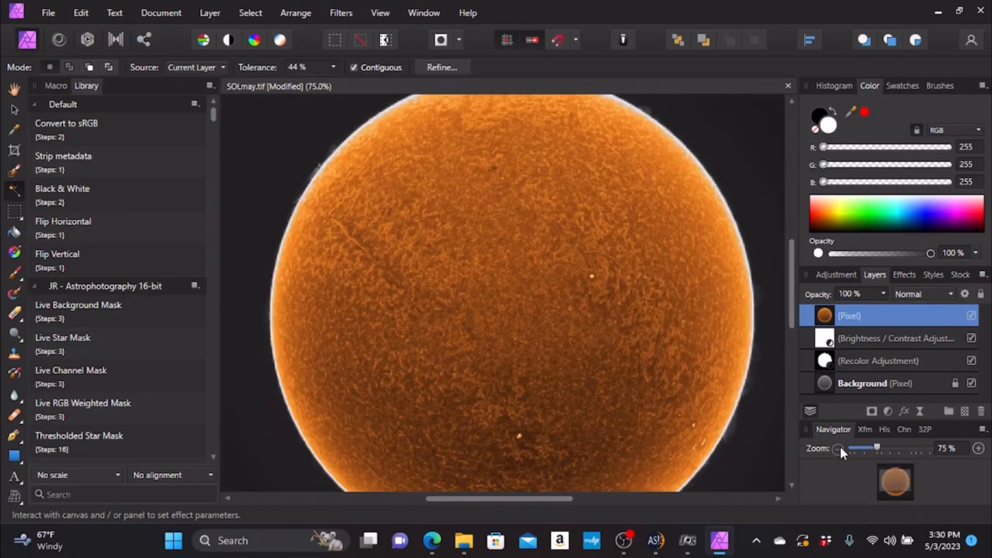
pyautogui.click(838, 448)
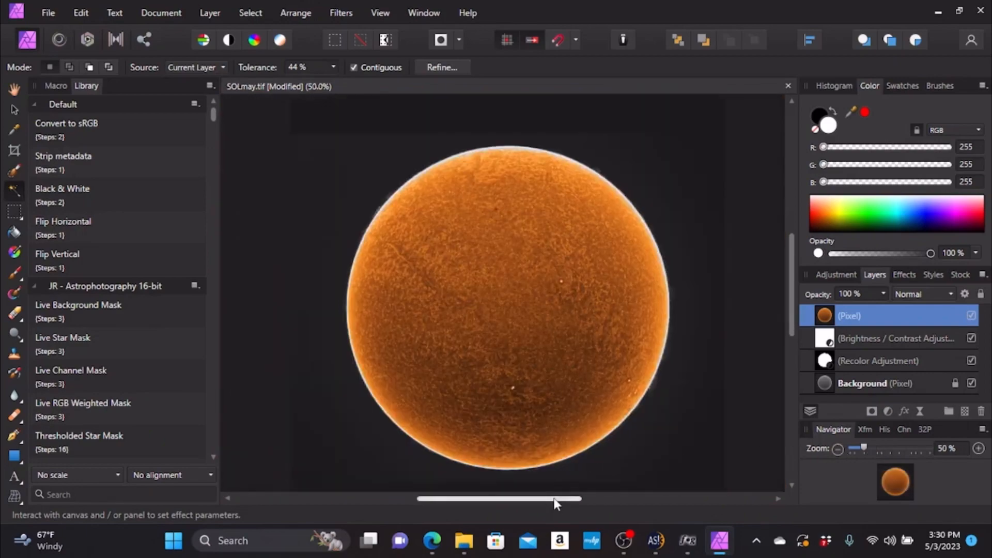
pyautogui.moveTo(553, 499); pyautogui.dragTo(576, 501)
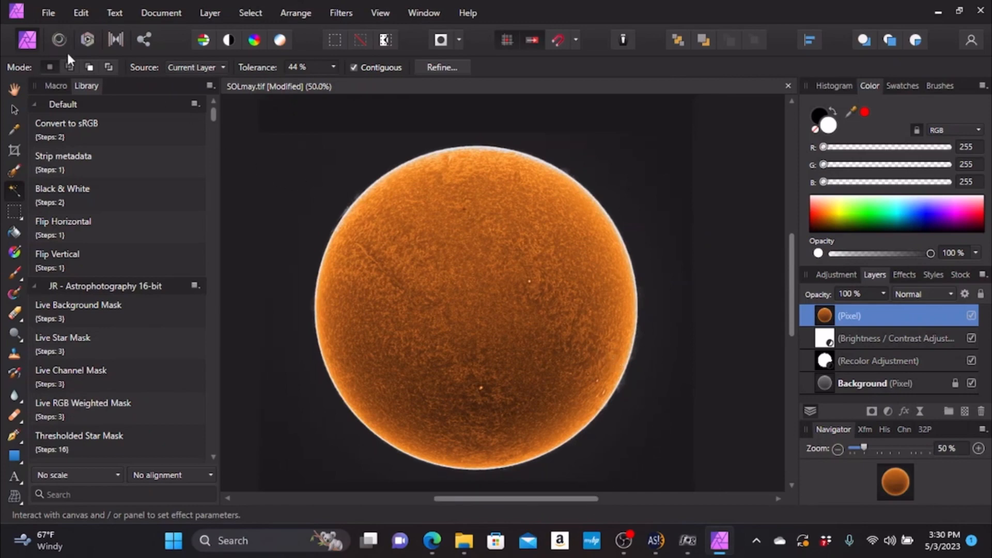
pyautogui.click(46, 14)
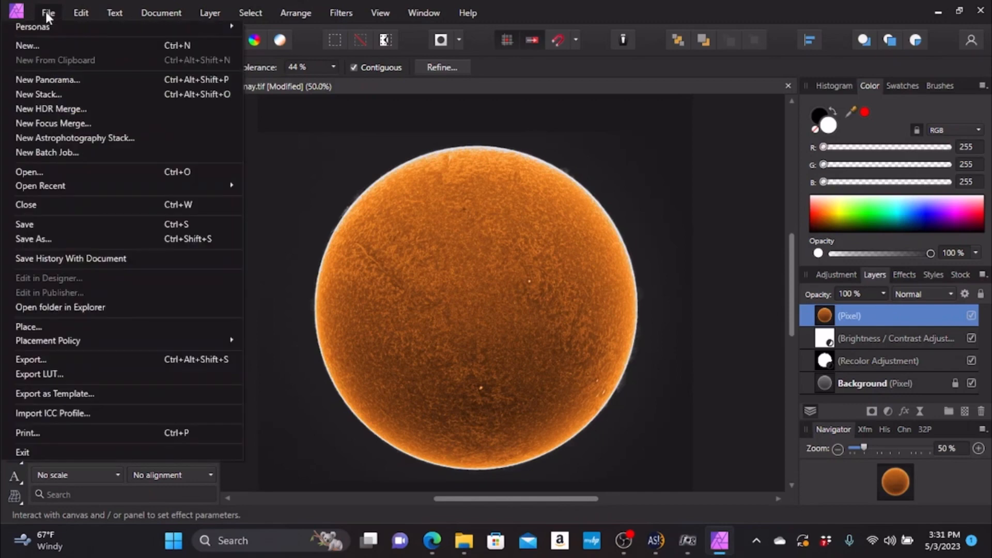
pyautogui.click(51, 360)
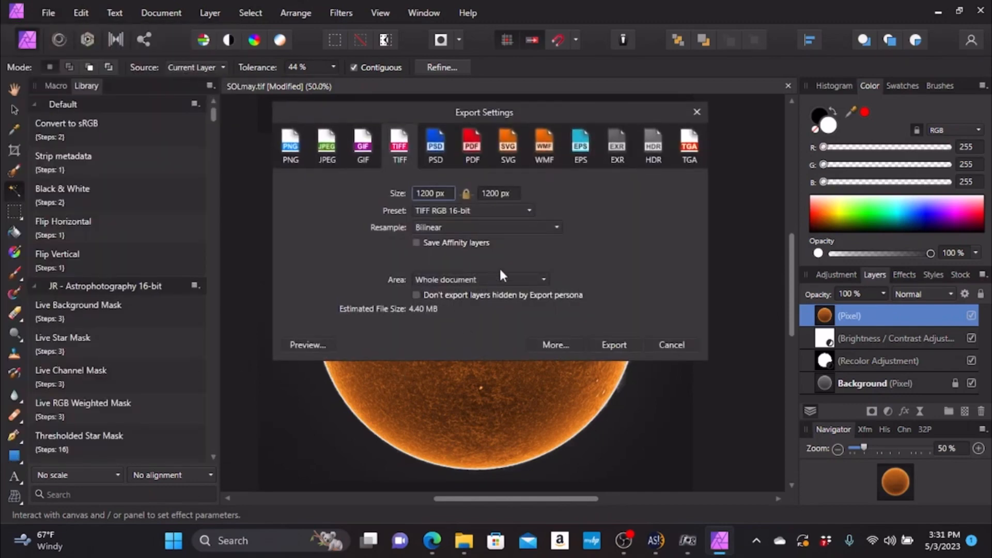